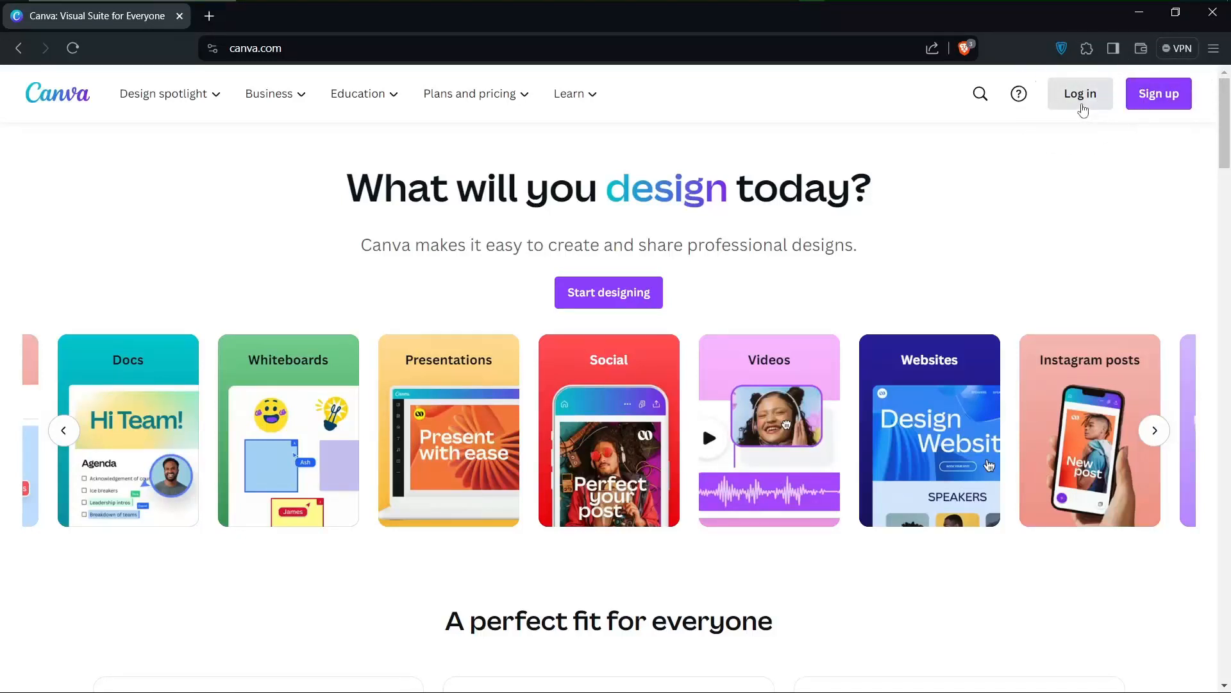
Look over the design types and content on the home page, and open the log-in dialog
scroll(877, 481, "left", 3)
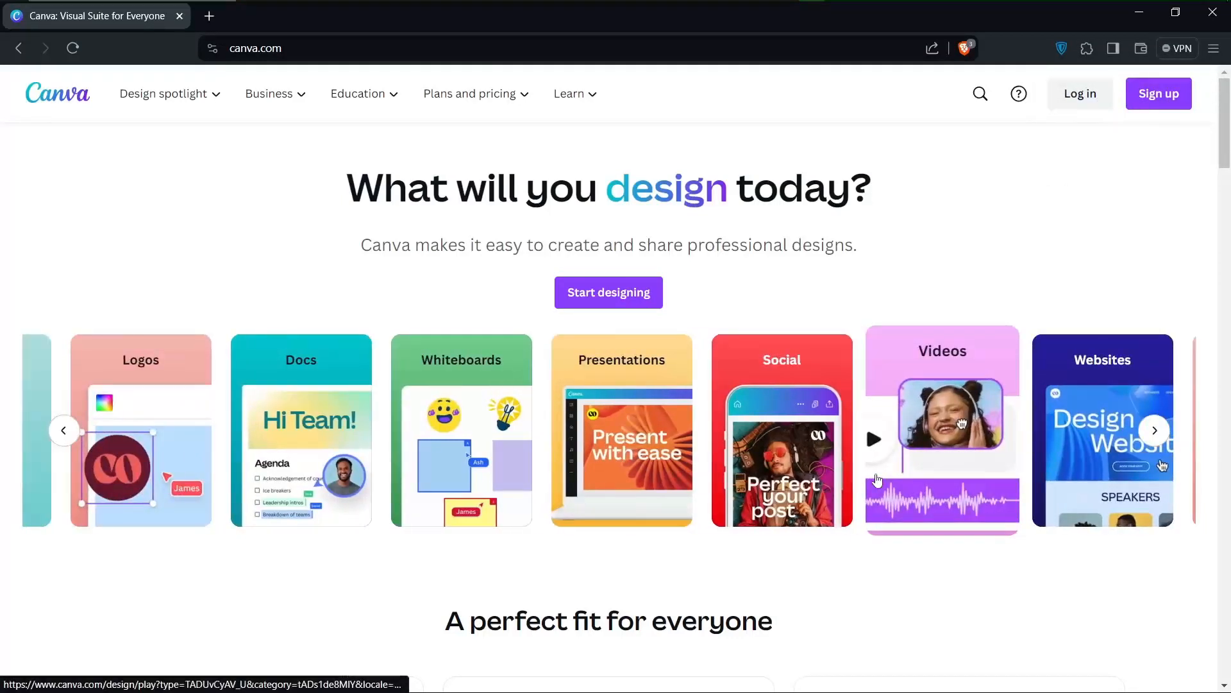
scroll(640, 654, "down", 15)
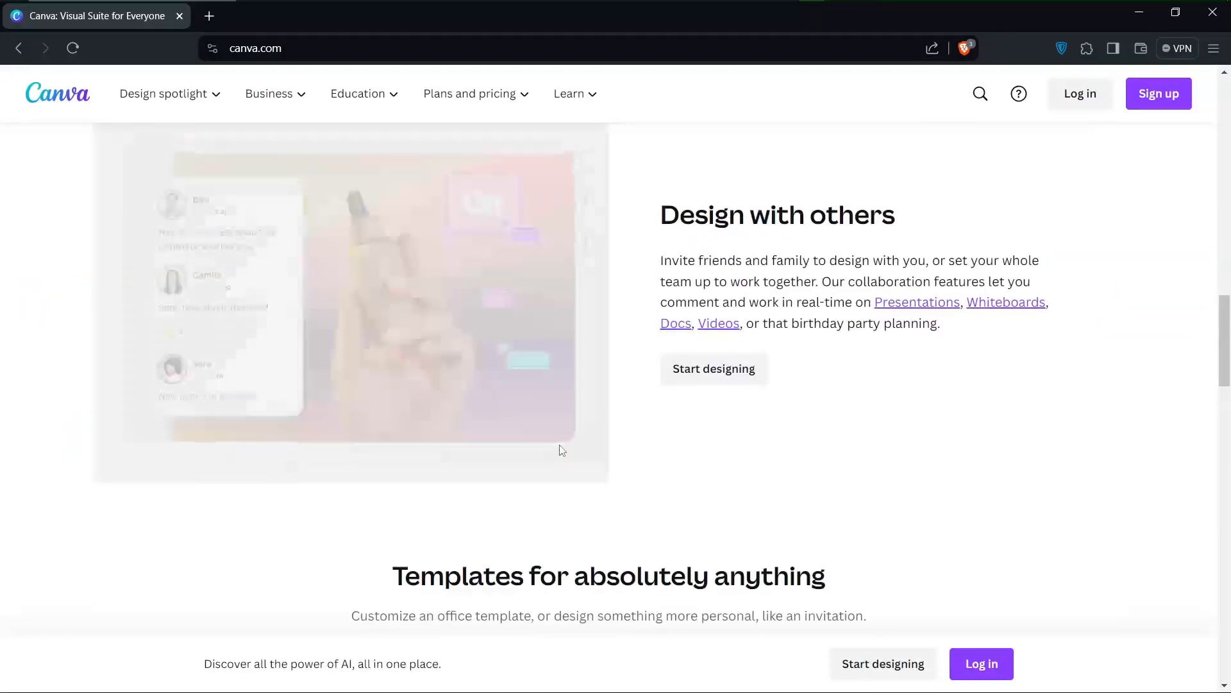
scroll(561, 450, "up", 15)
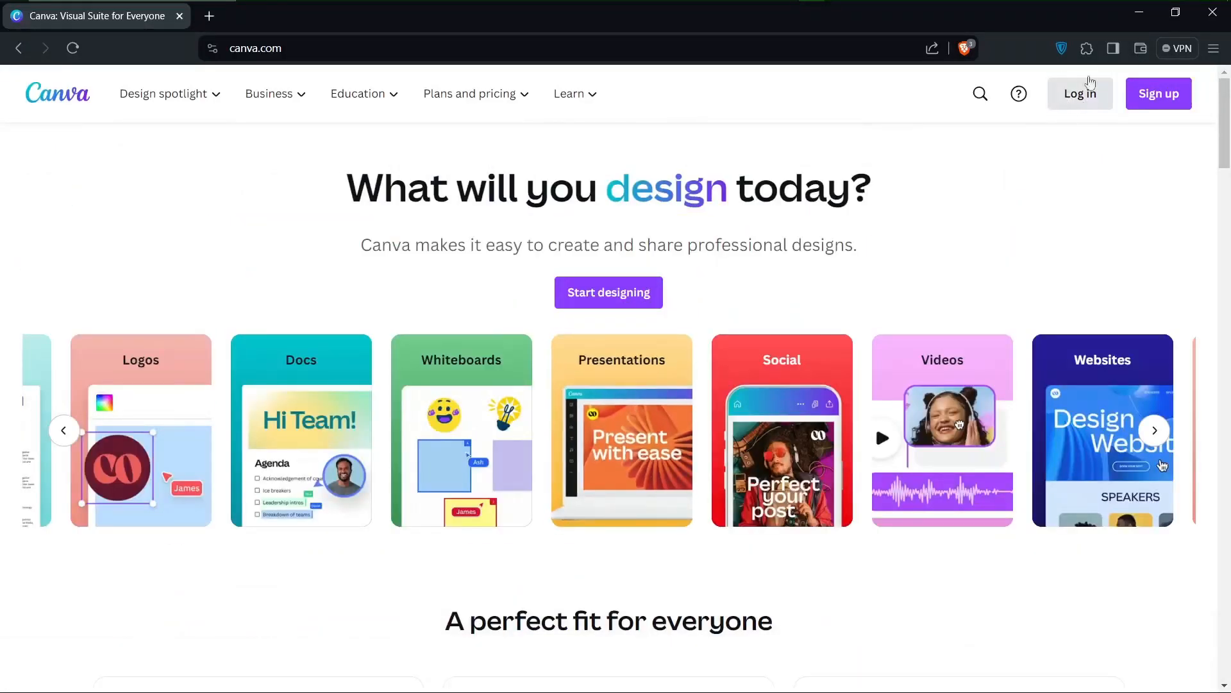
left_click(1084, 98)
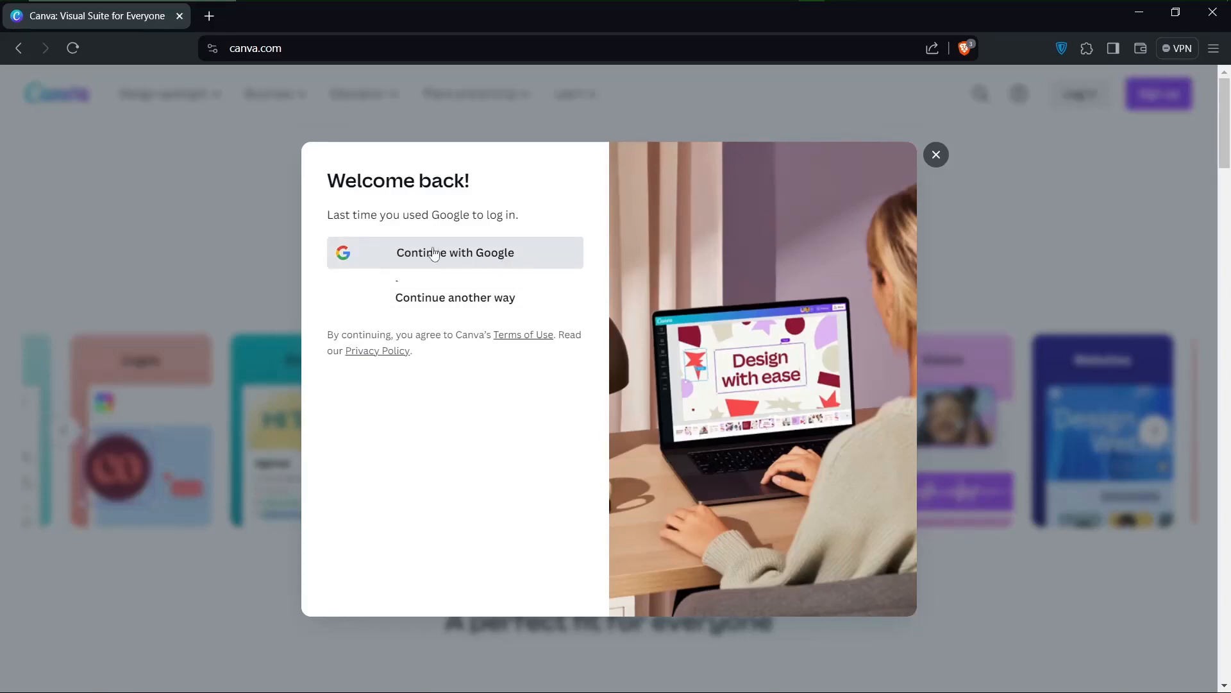
Go to the login page at canva.com/login
left_click(316, 48)
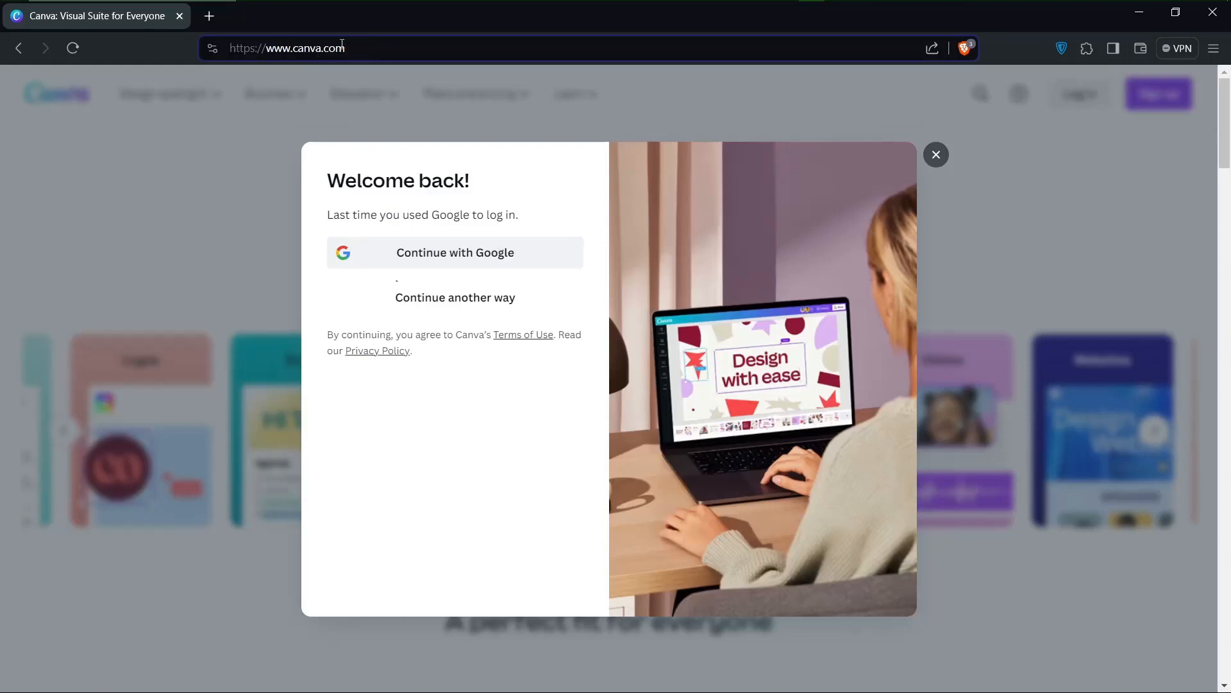
type("/")
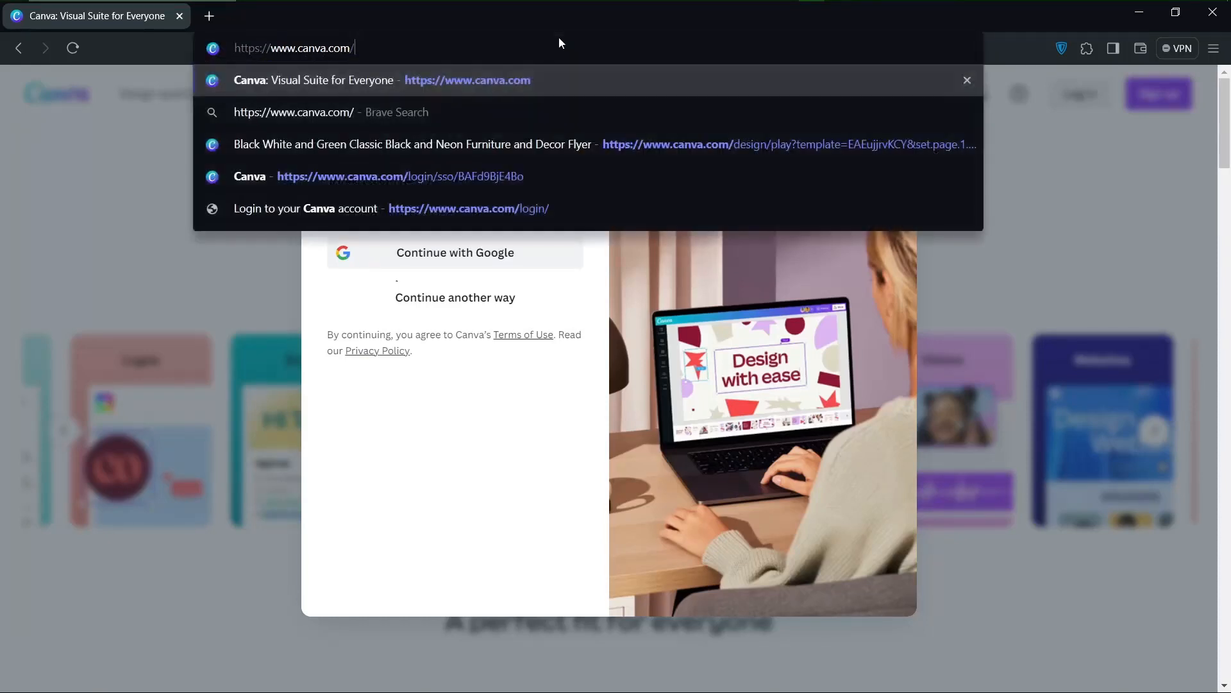
type("login")
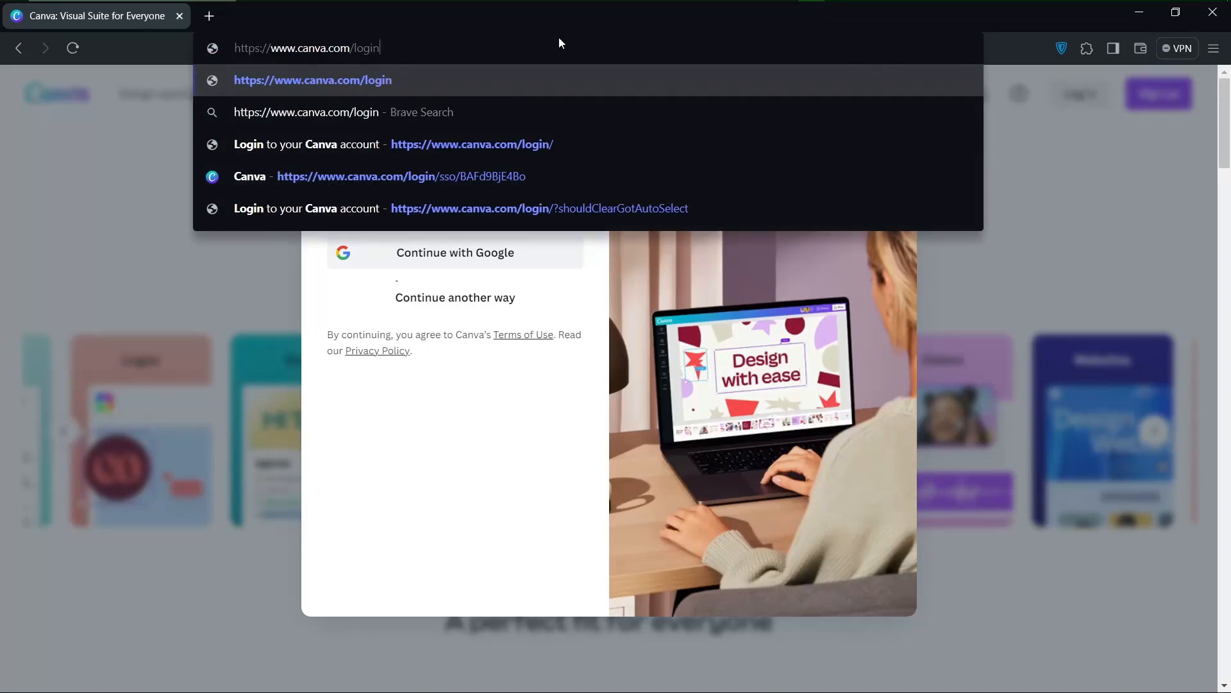
key("Return")
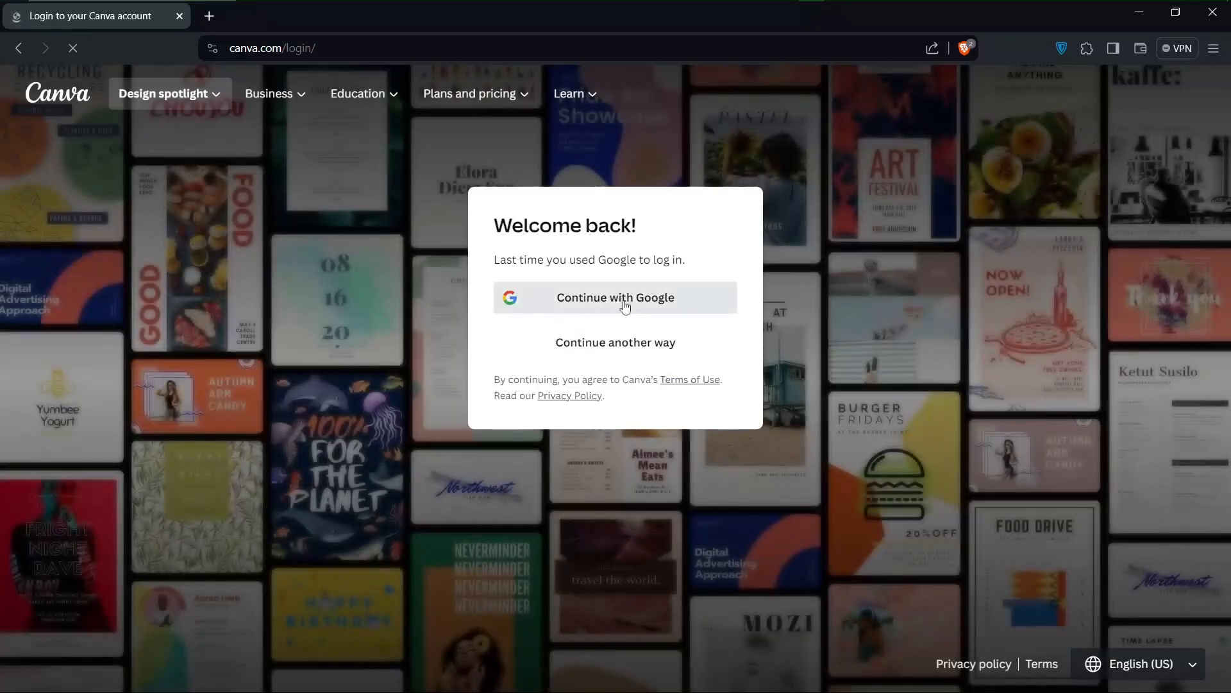
Log in with Google using the account already listed in the account chooser
left_click(582, 300)
left_click(608, 305)
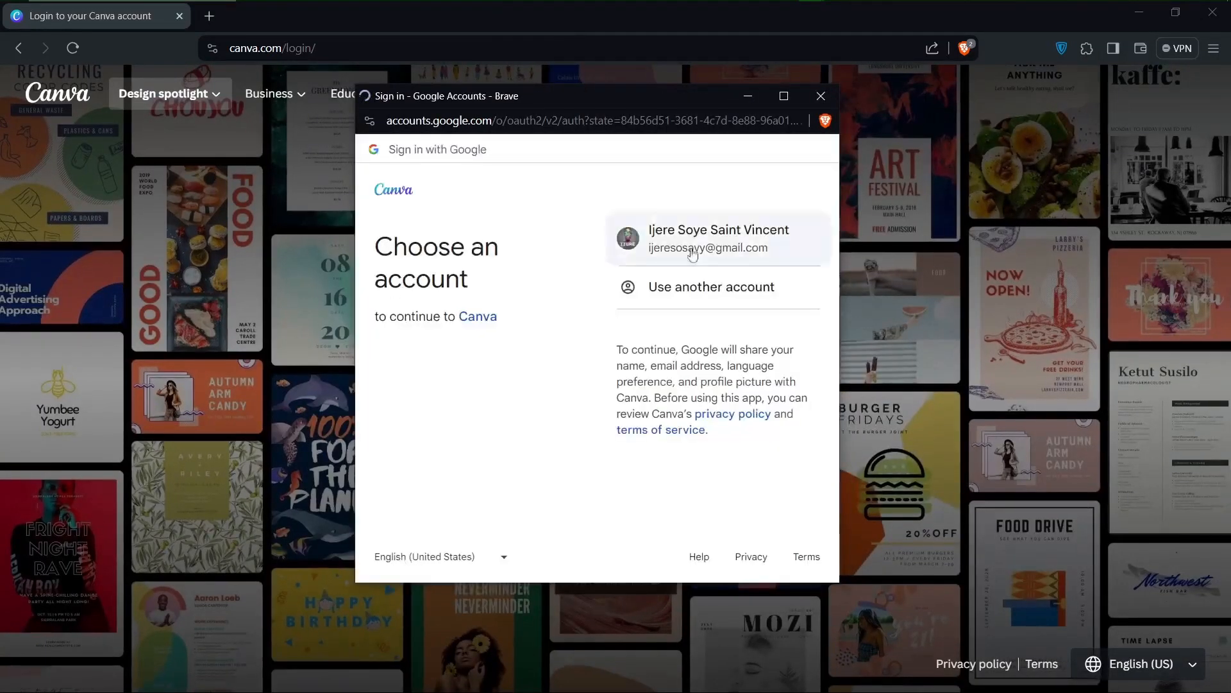
left_click(673, 257)
left_click(672, 402)
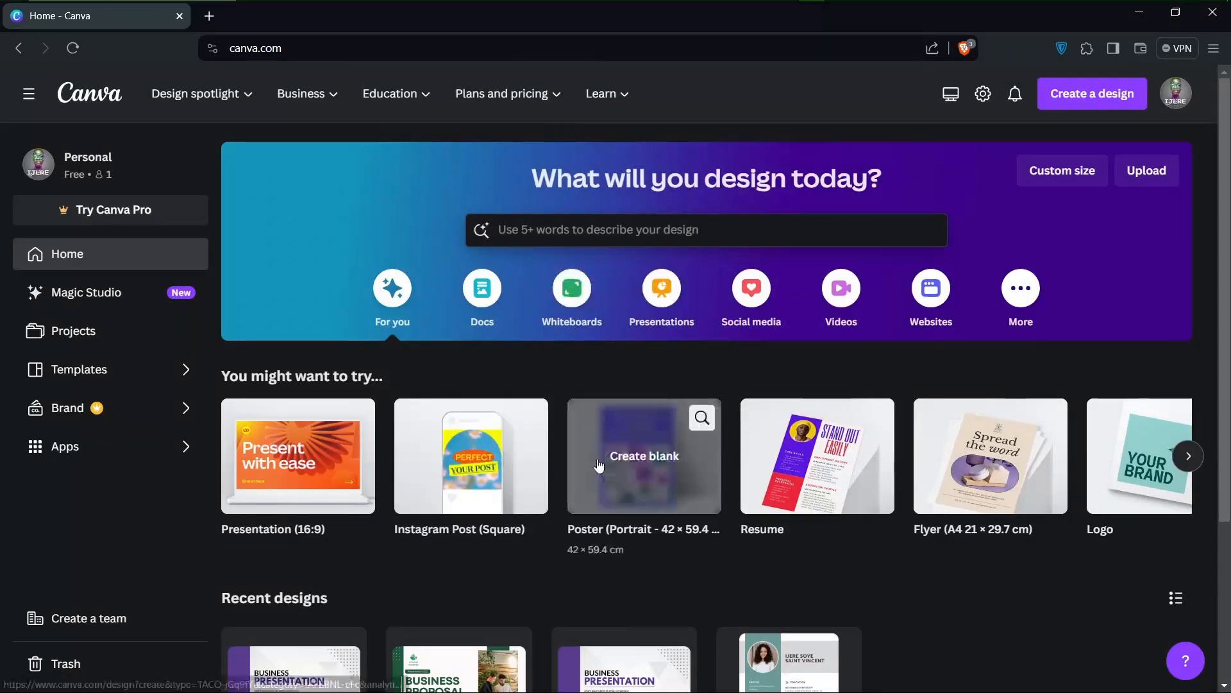
Show the Websites category and look over its website types and templates, including Portfolio Website
left_click(934, 308)
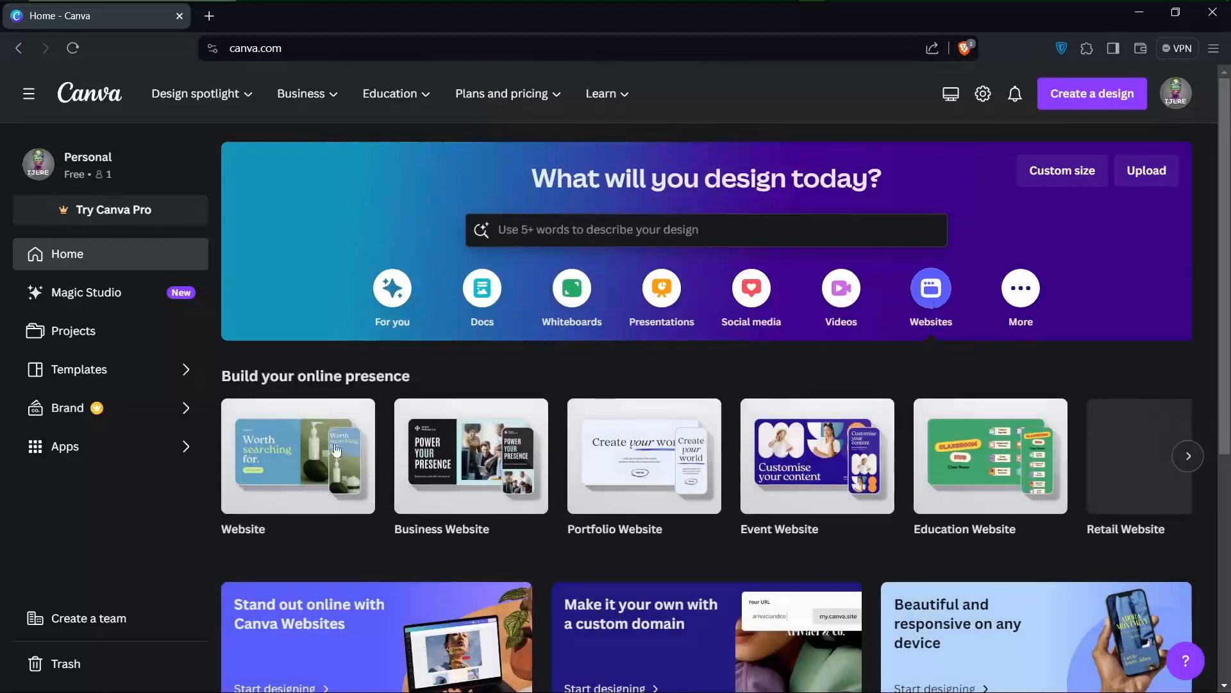
scroll(548, 559, "down", 4)
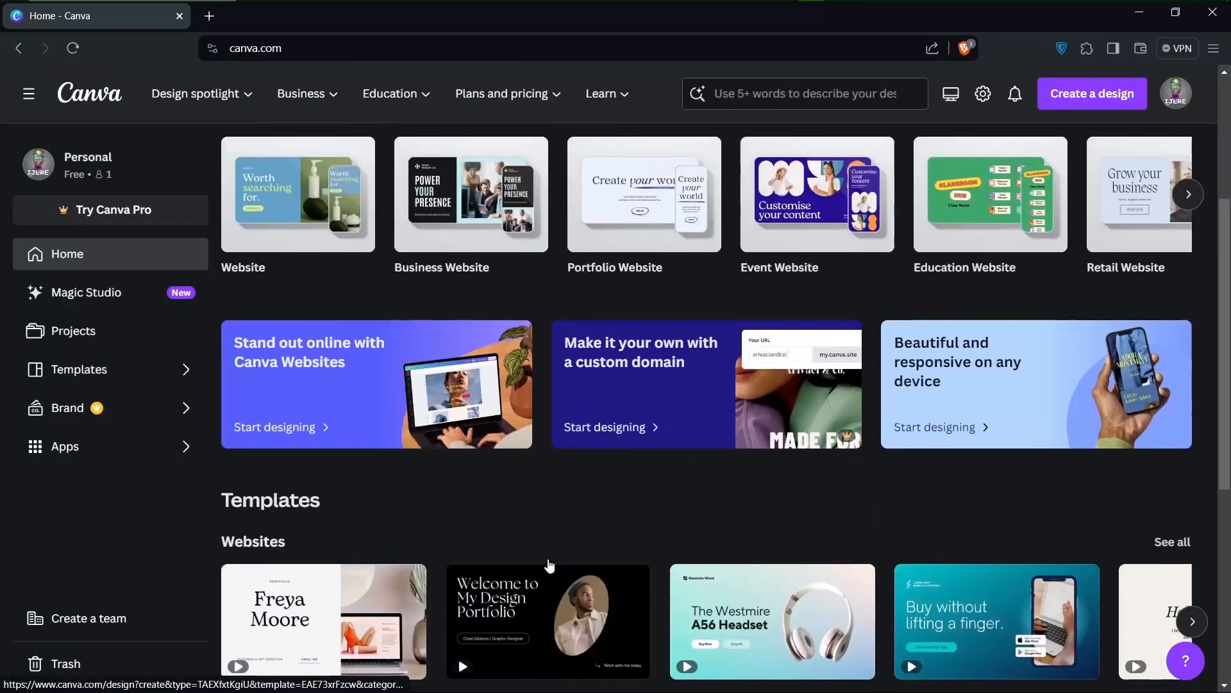
scroll(549, 564, "down", 5)
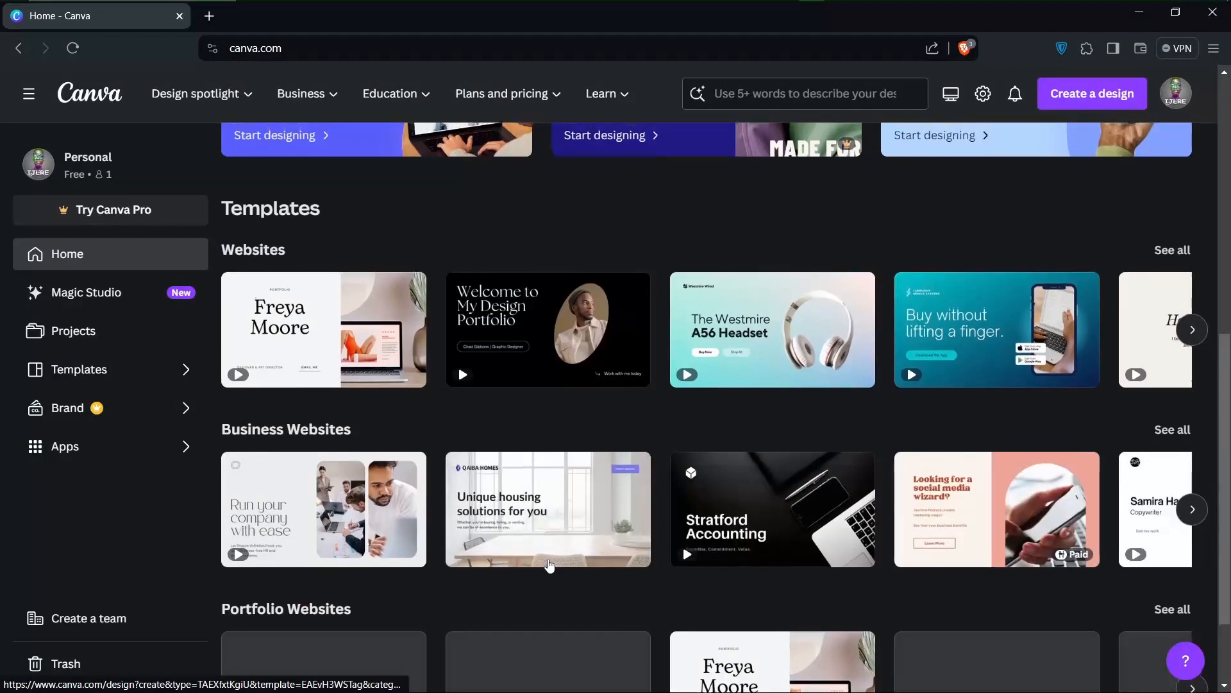
scroll(548, 559, "down", 2)
scroll(549, 563, "up", 10)
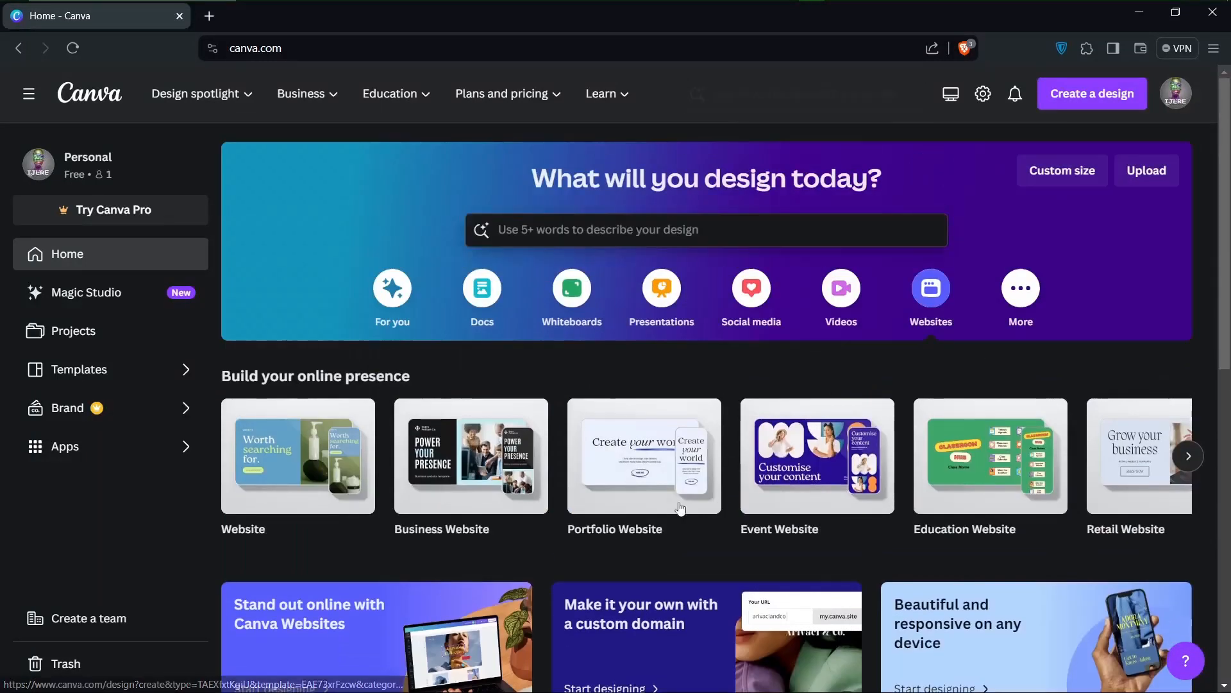
mouse_move(635, 506)
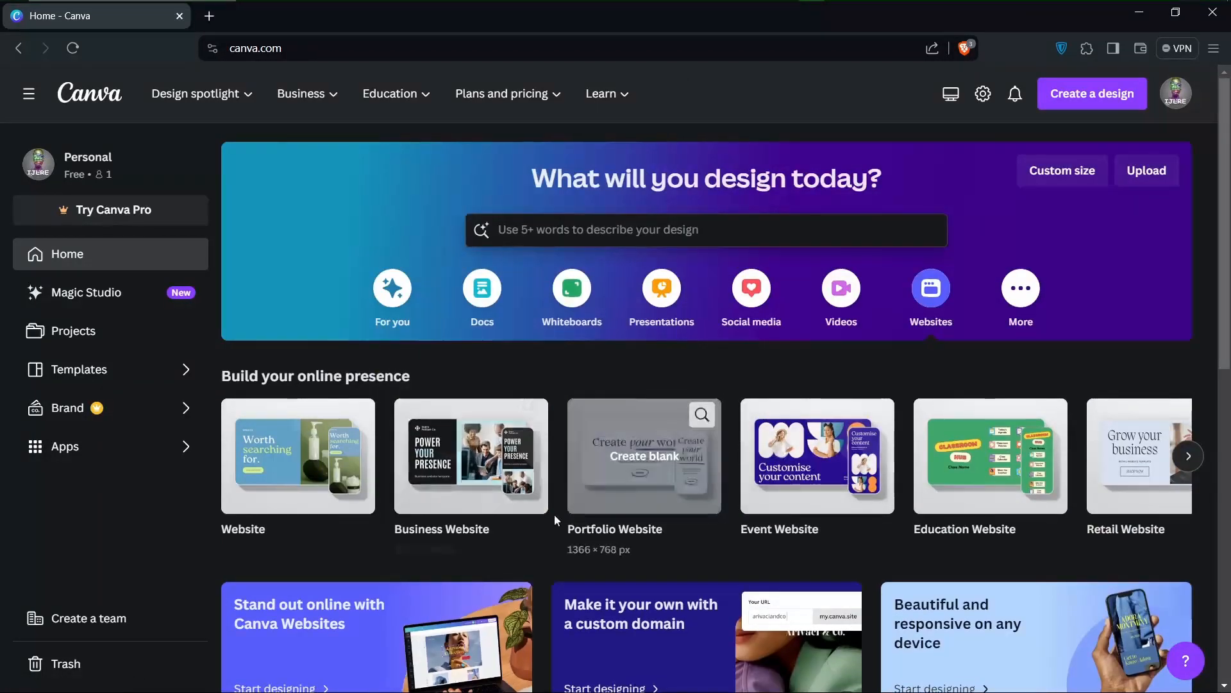
Enter "web designer portfolio" in the template search and choose the suggested query "portfolio website designer"
left_click(557, 230)
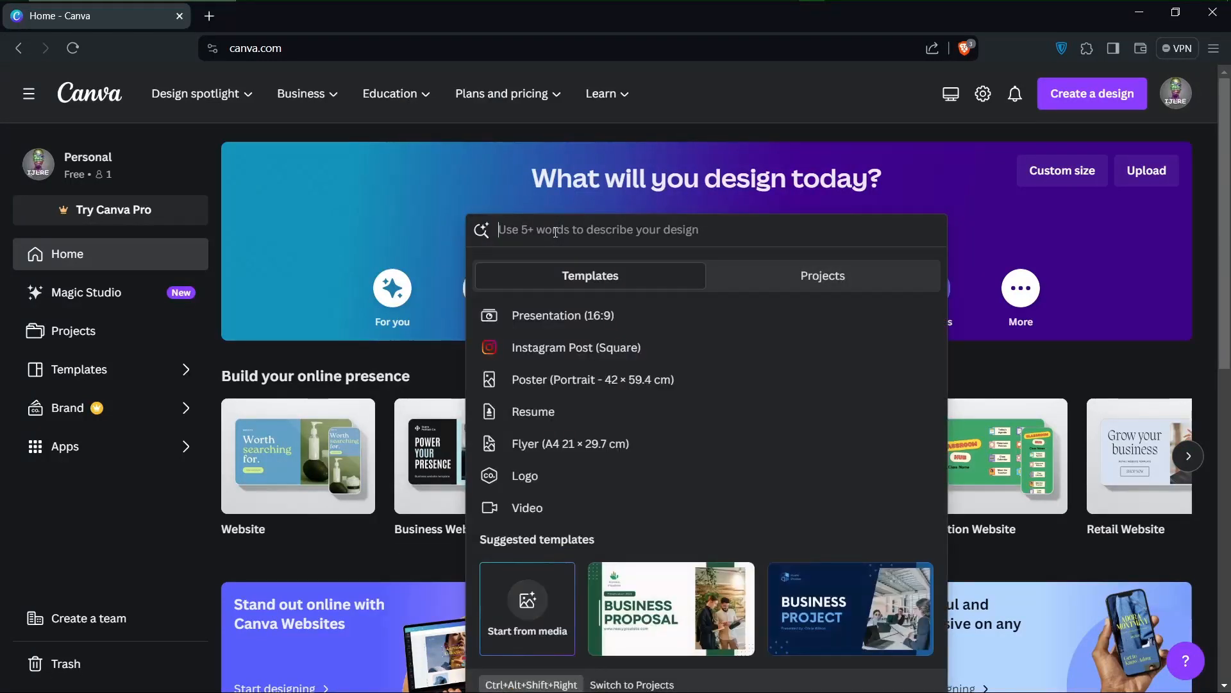
type("portf")
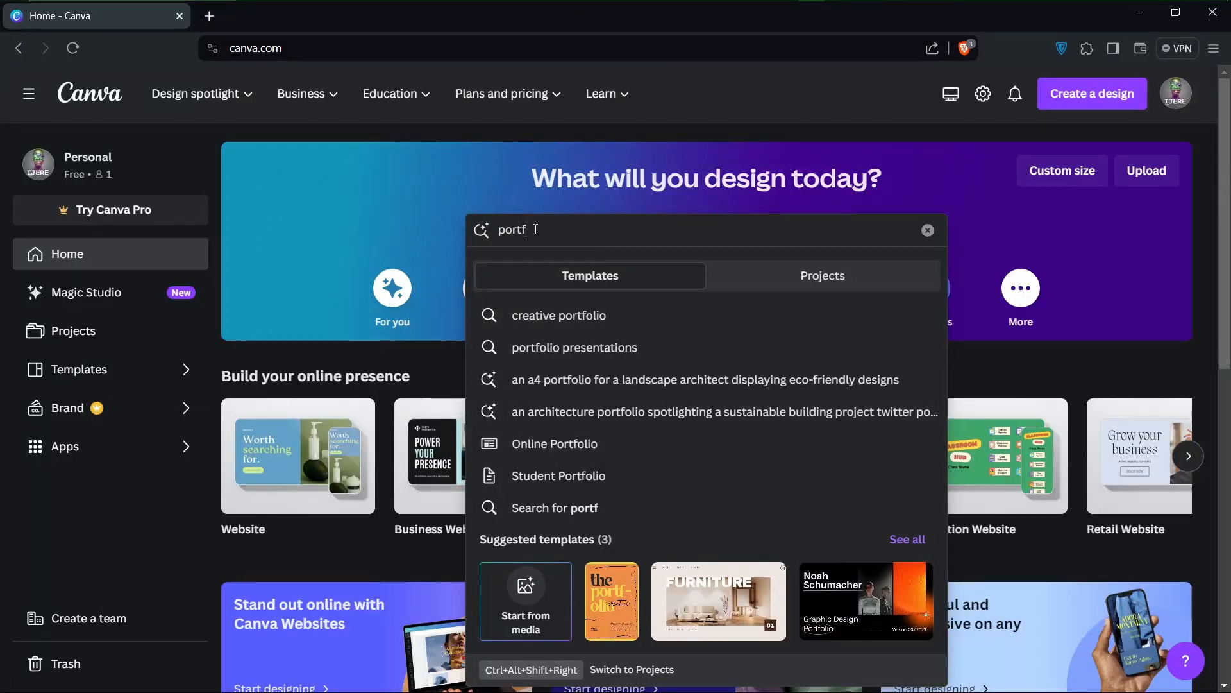
key("ctrl+a")
key("BackSpace")
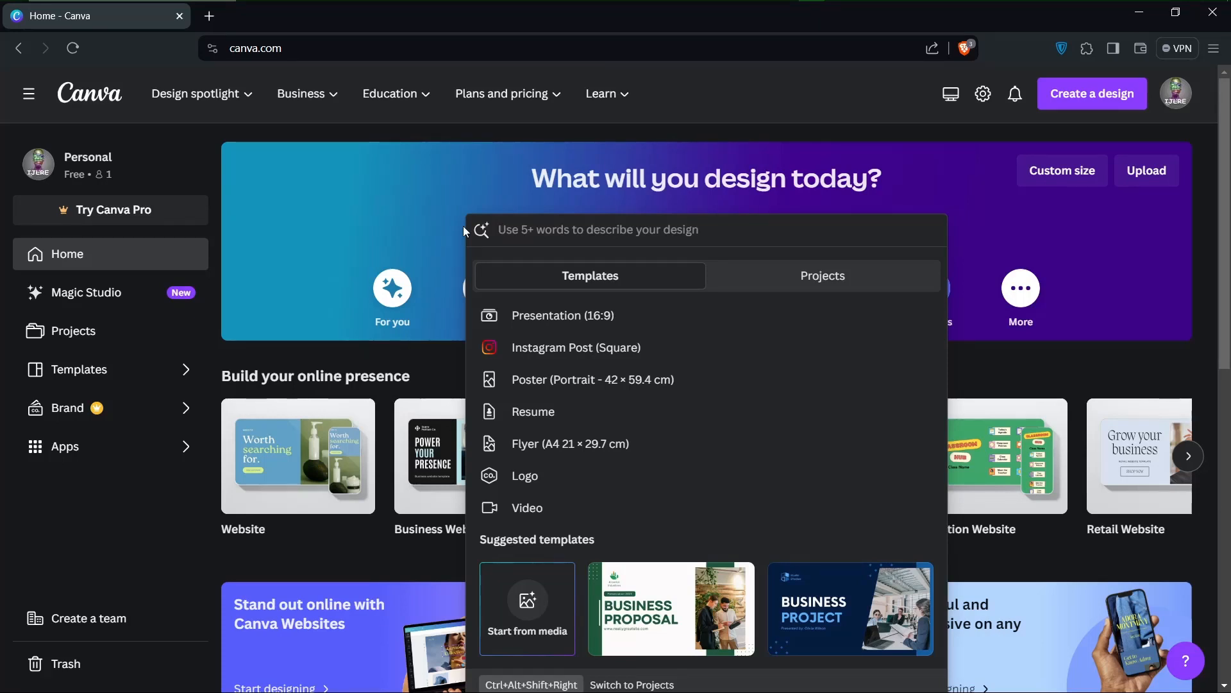
type("w")
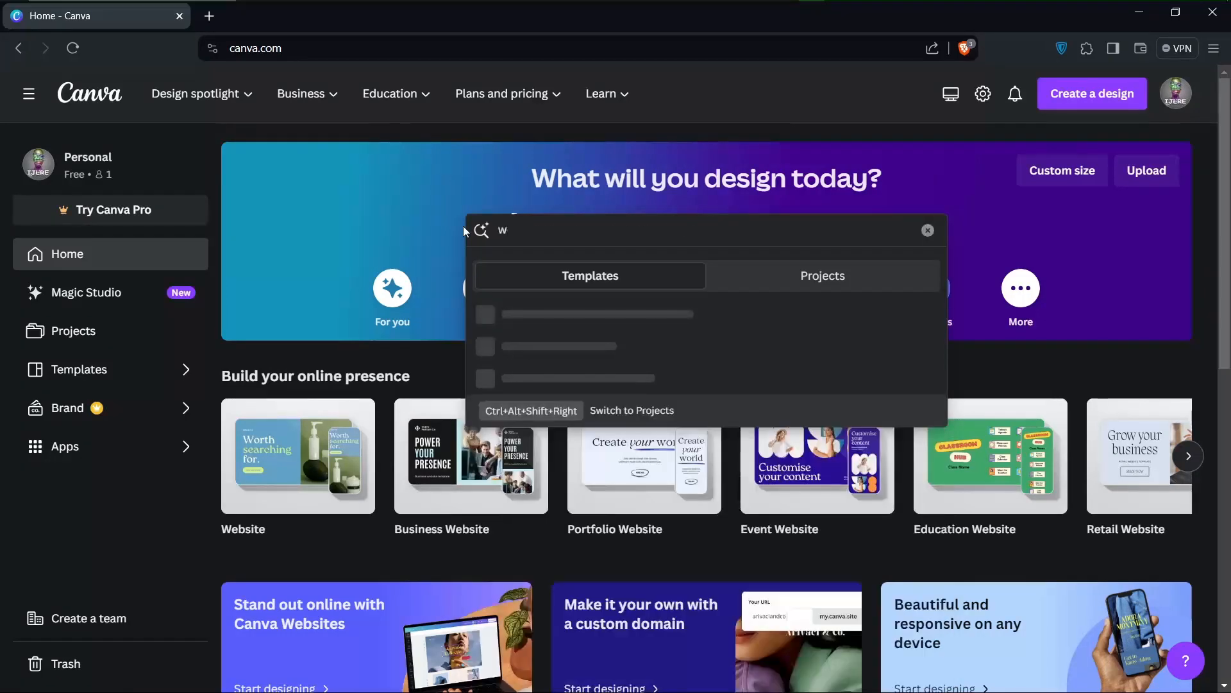
type("eb designer portfolio")
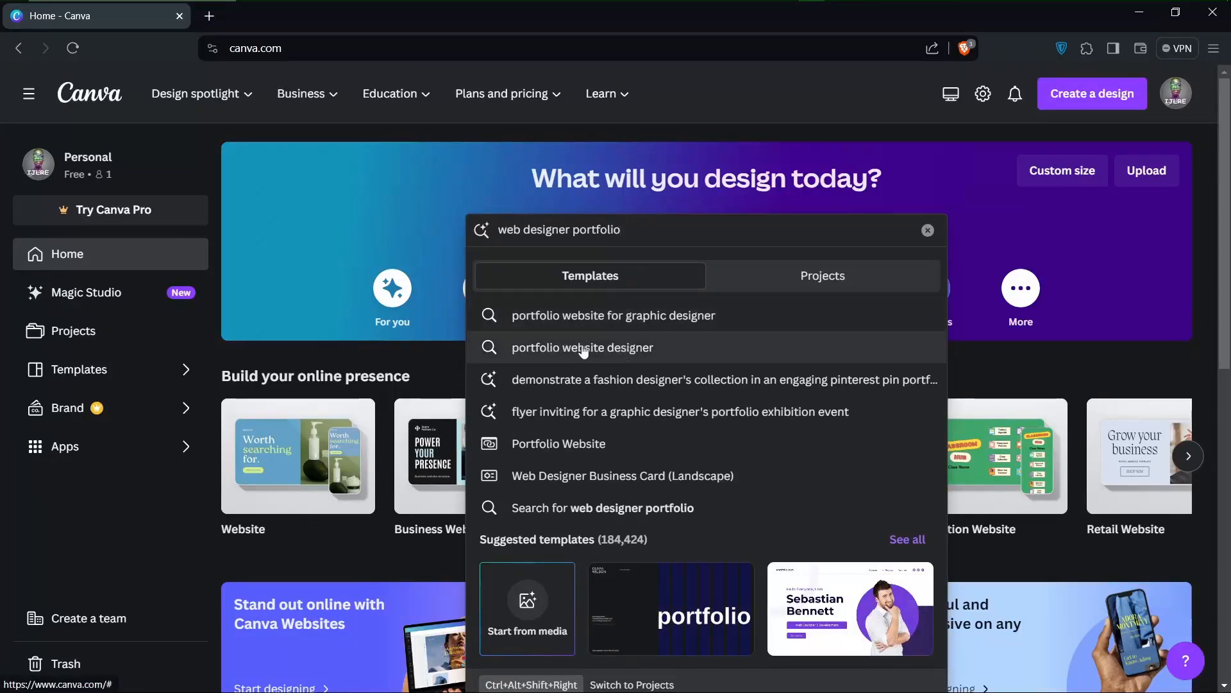
left_click(616, 349)
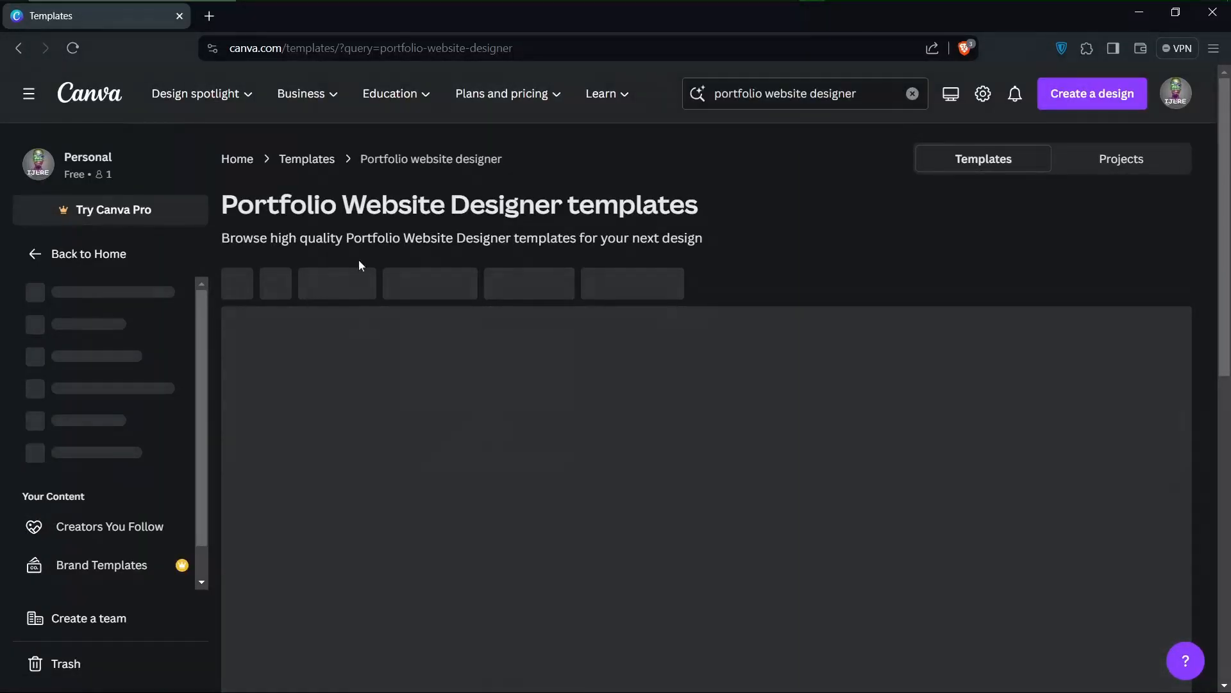
Browse the template results for portfolio website designer
scroll(603, 459, "down", 2)
scroll(603, 459, "up", 2)
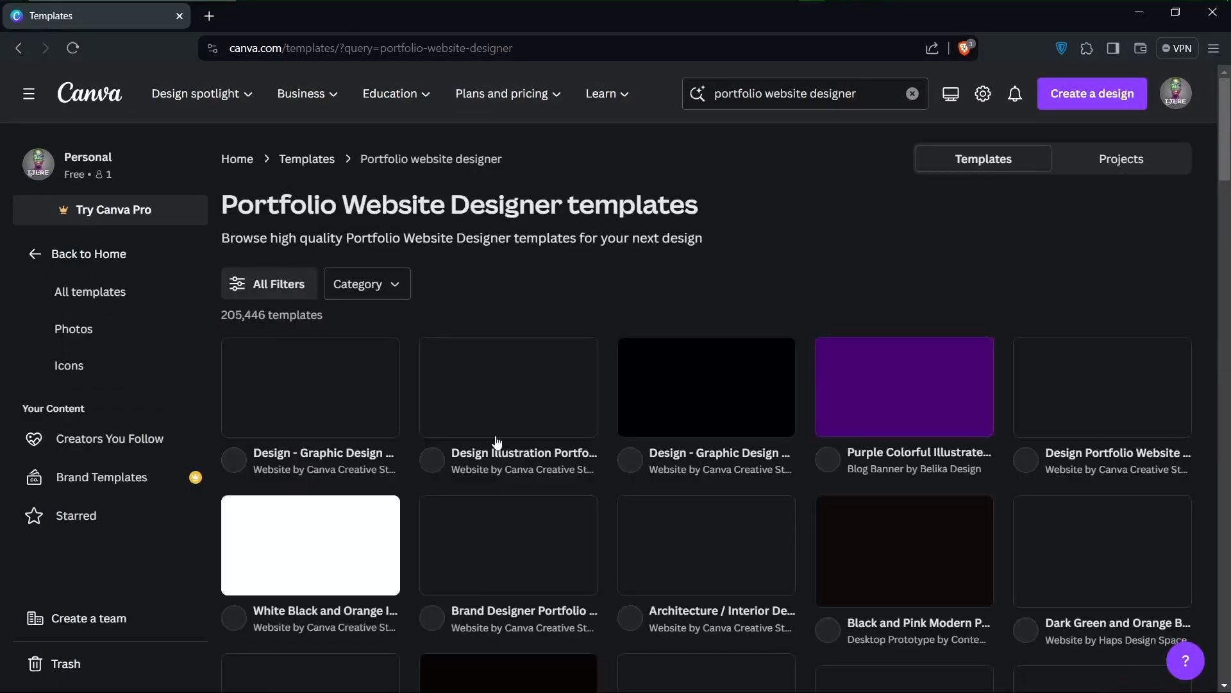
scroll(494, 442, "down", 2)
scroll(496, 442, "up", 1)
scroll(495, 441, "down", 2)
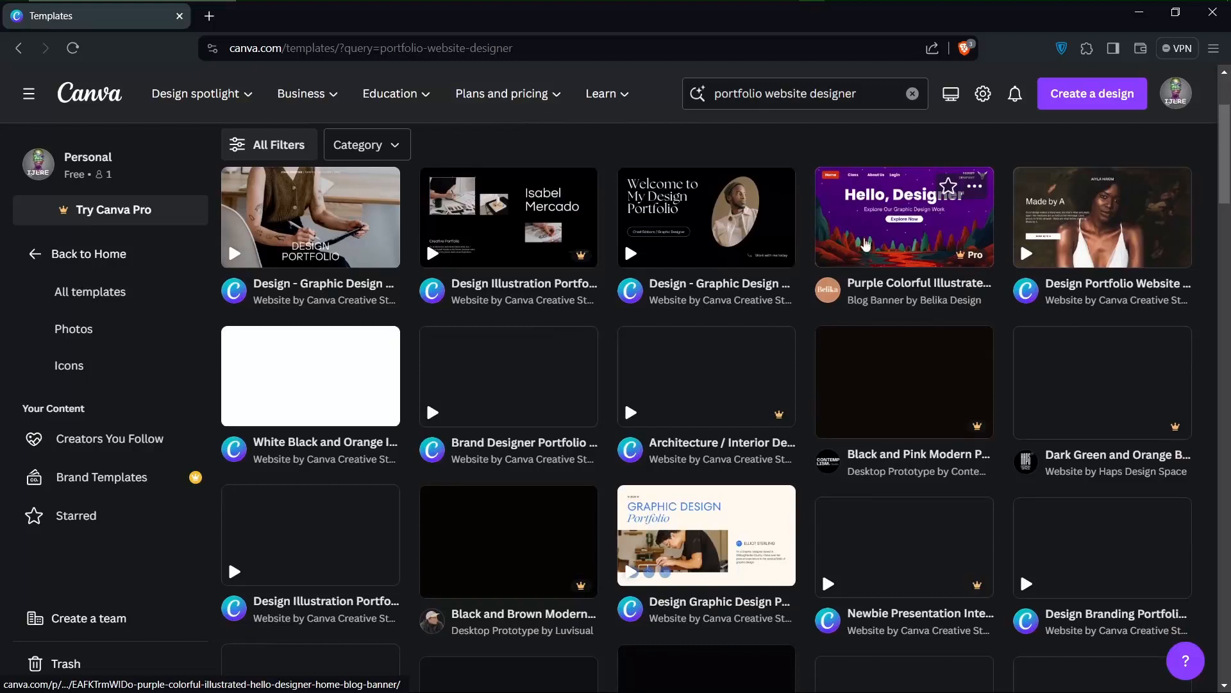
scroll(865, 244, "up", 1)
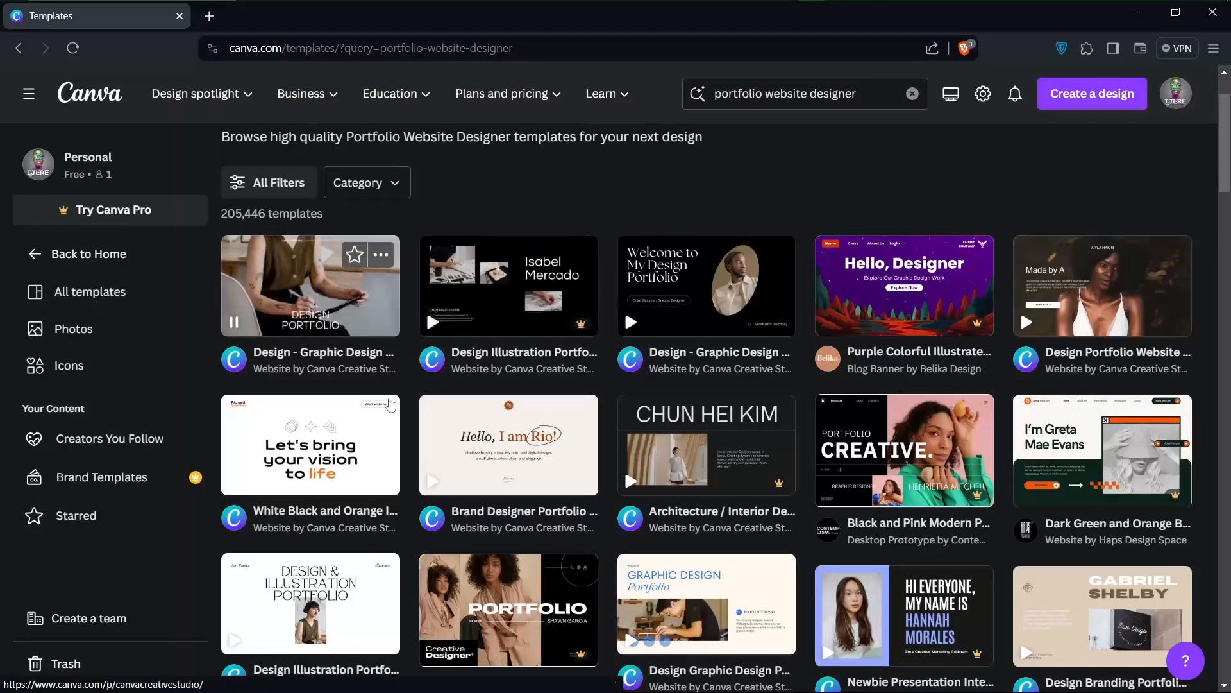
scroll(567, 475, "down", 6)
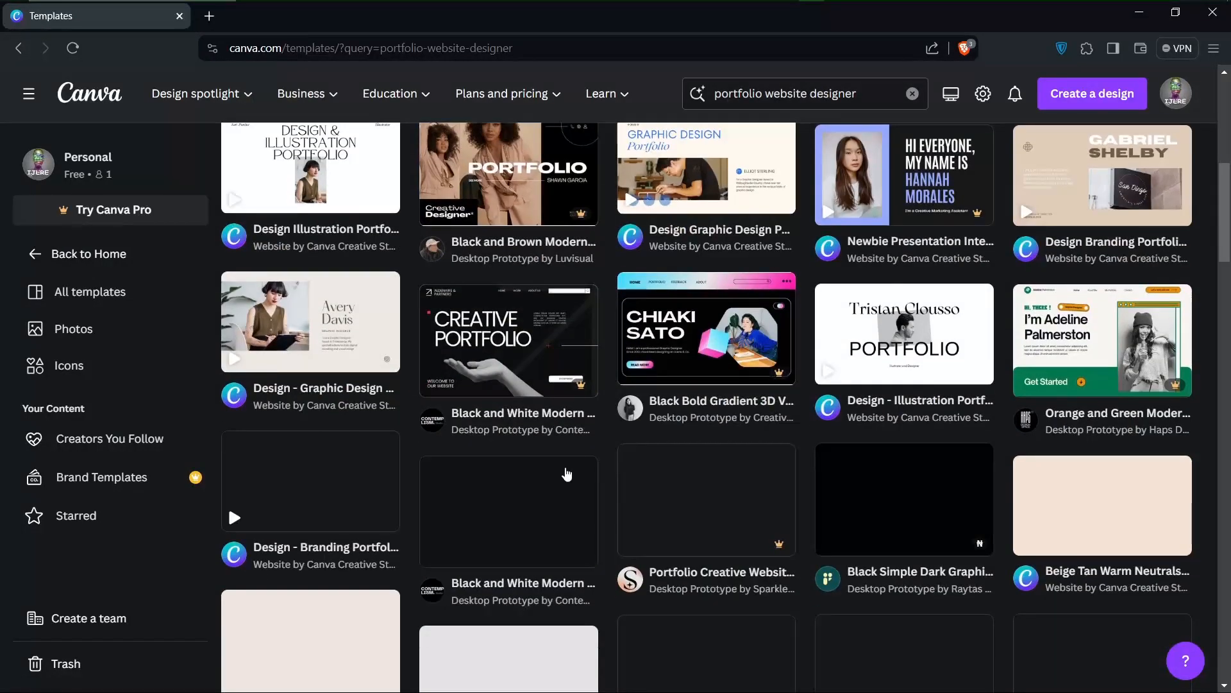
scroll(567, 475, "up", 8)
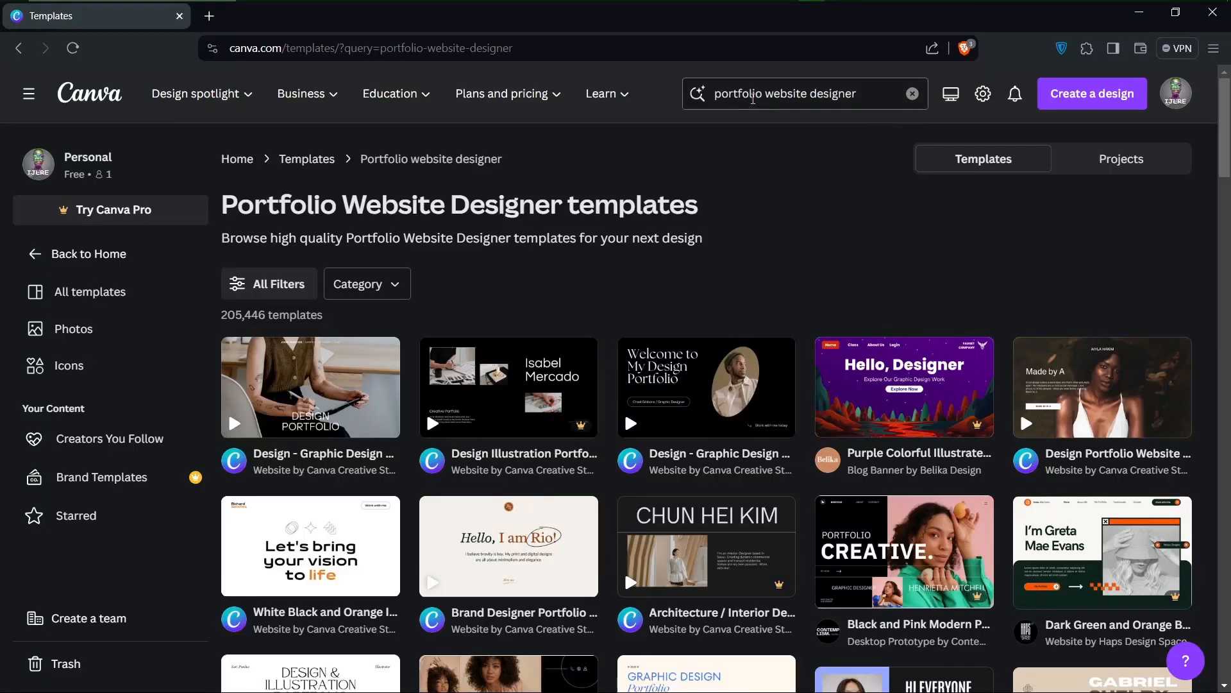
left_click_drag(772, 88, 806, 95)
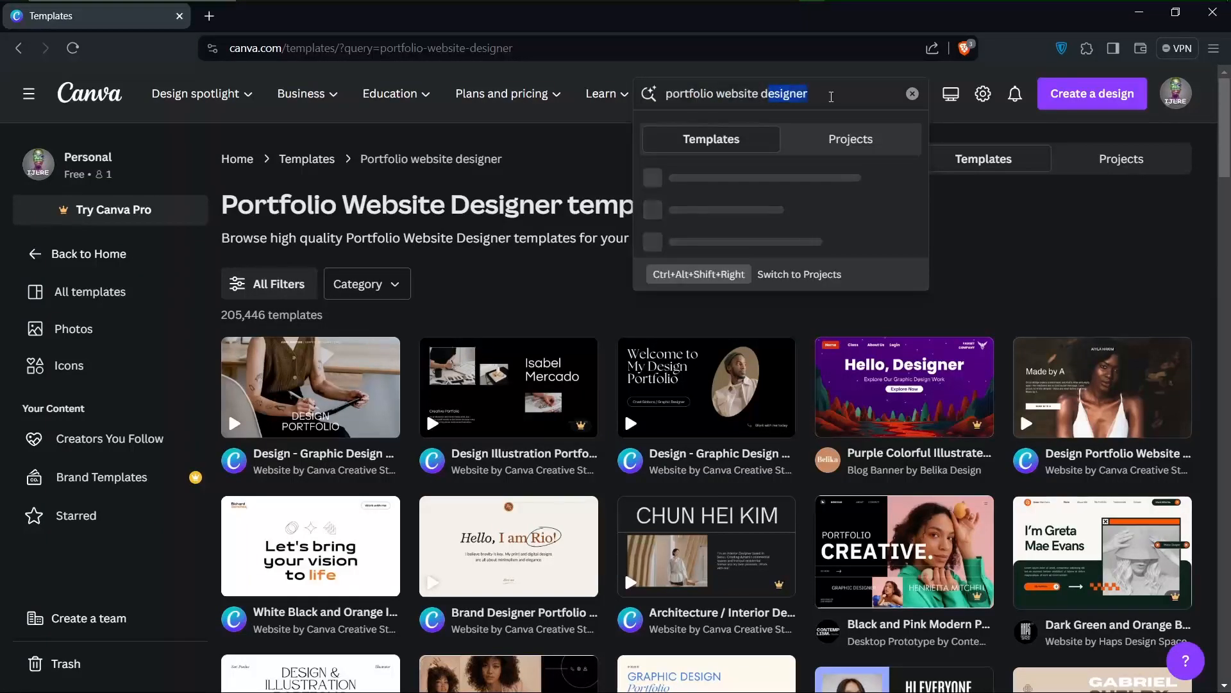
left_click(831, 96)
left_click(1006, 244)
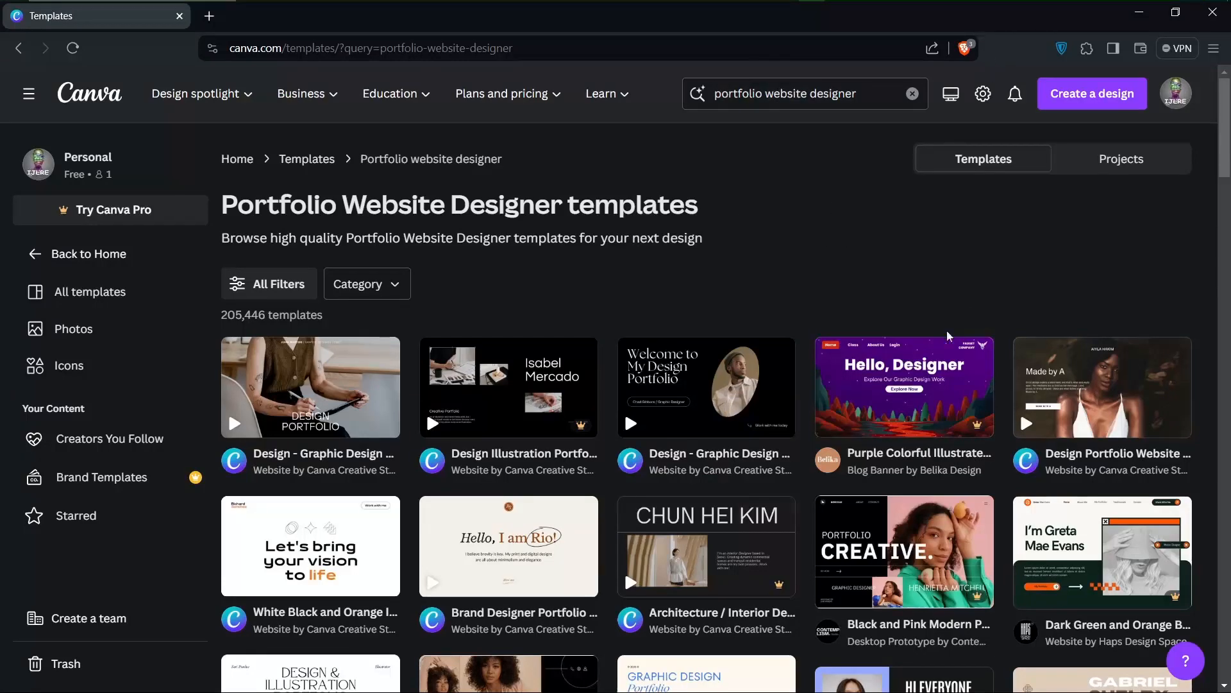
Check the Pro marking on the purple "Hello, Designer" template among the results
scroll(948, 336, "down", 1)
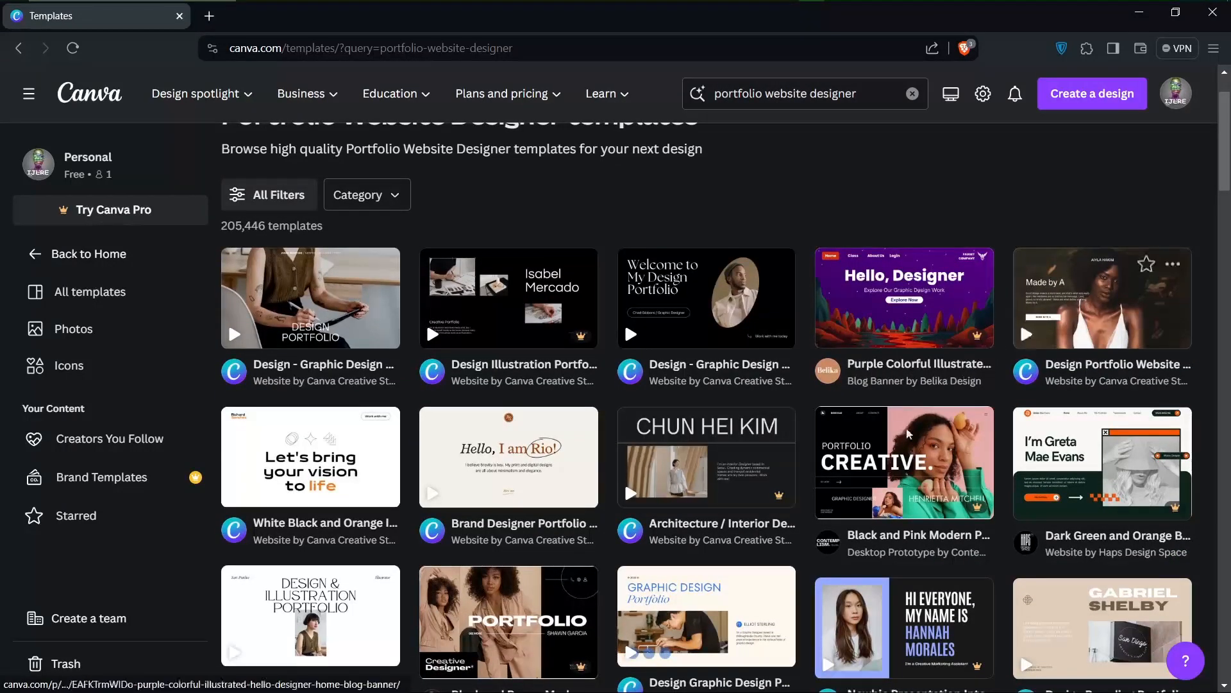
scroll(905, 436, "down", 2)
scroll(885, 449, "up", 1)
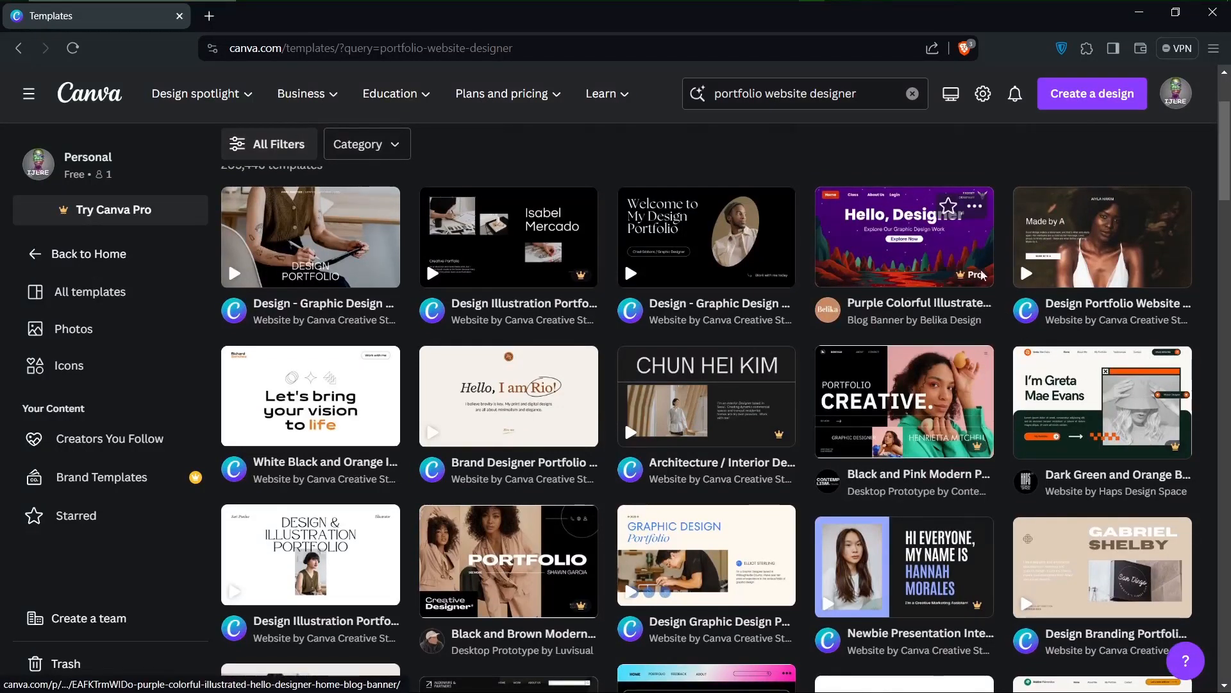
mouse_move(974, 281)
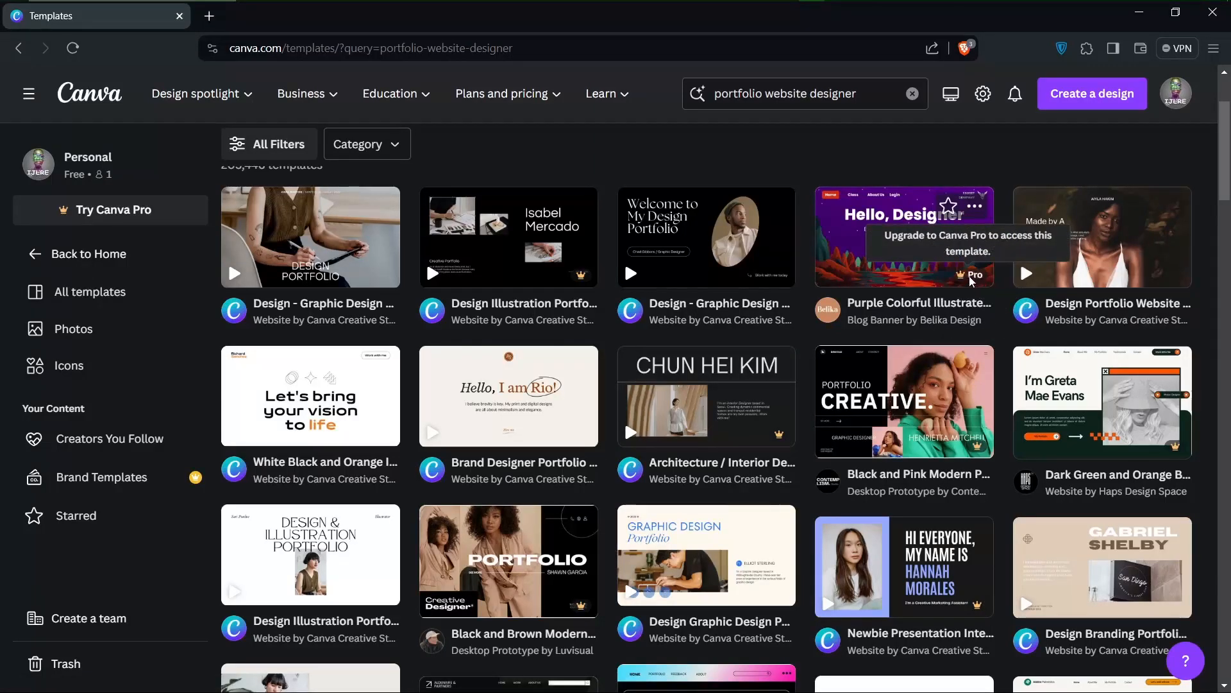
left_click(102, 218)
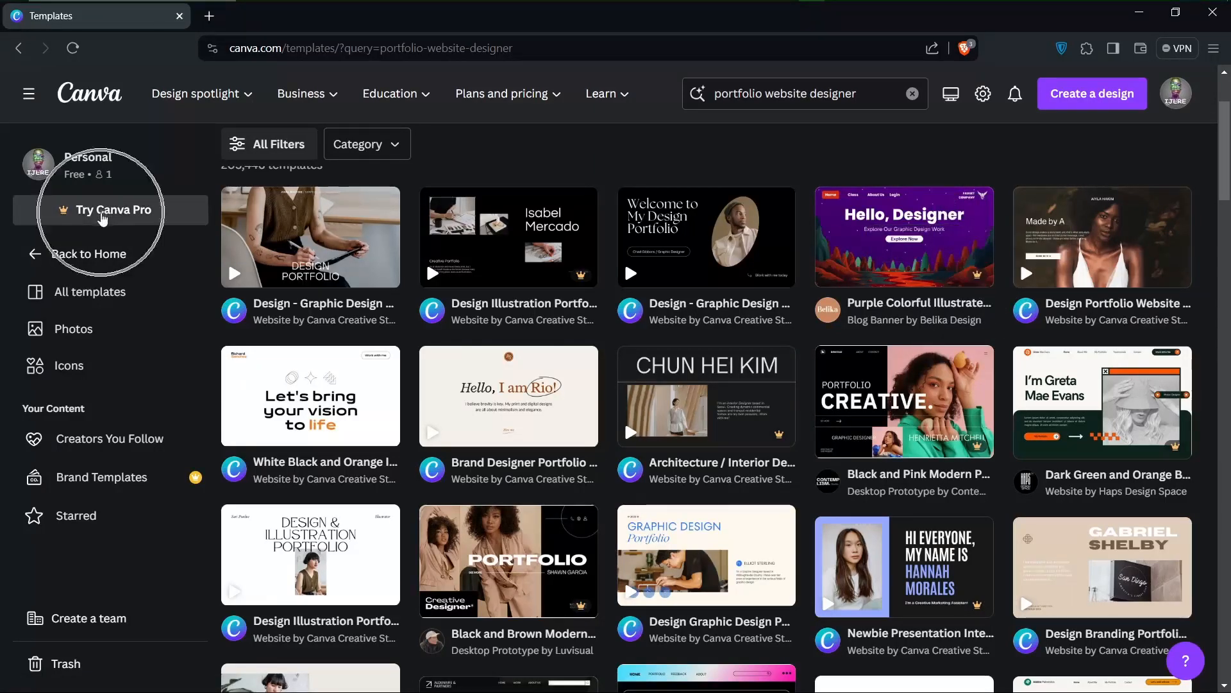
scroll(645, 200, "up", 3)
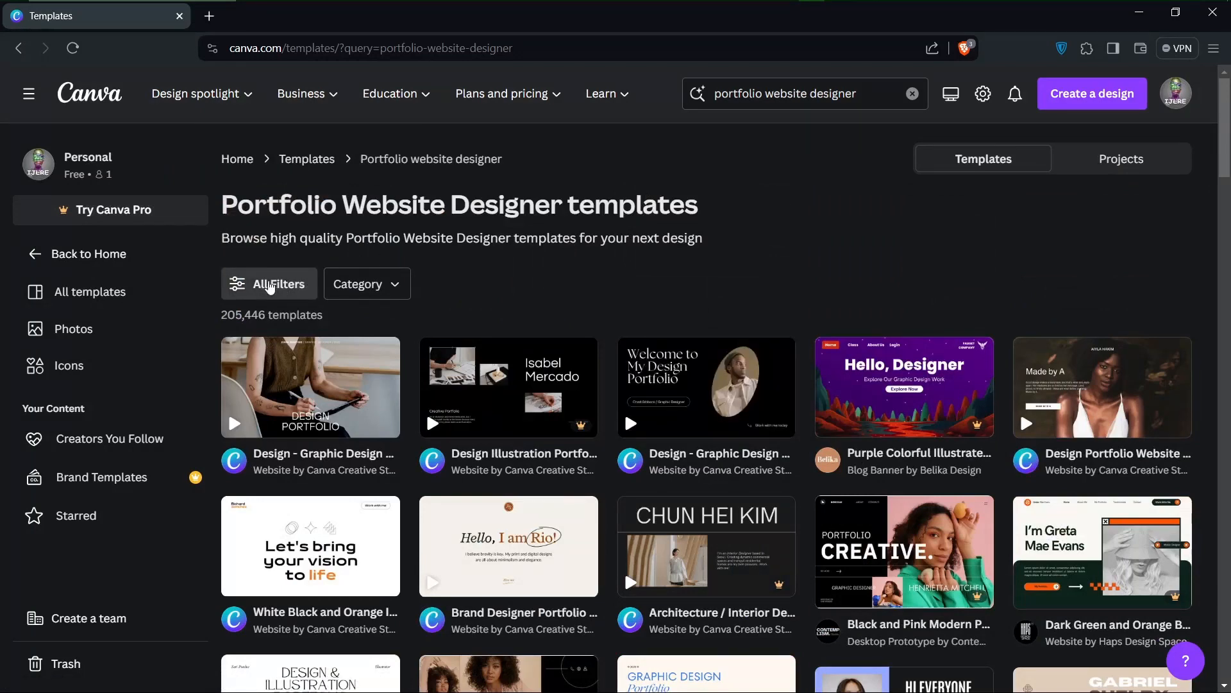
Filter the portfolio website designer templates by the Free price option and apply the filter
left_click(269, 285)
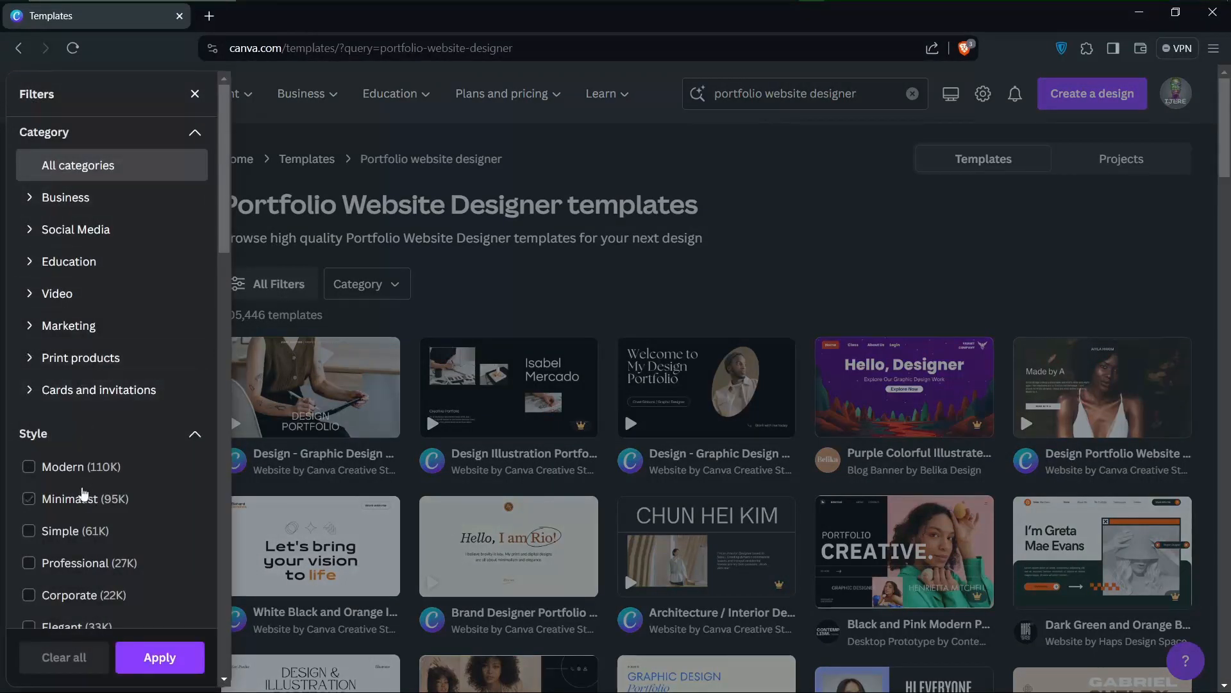
scroll(83, 494, "down", 2)
scroll(83, 494, "up", 2)
scroll(29, 426, "down", 6)
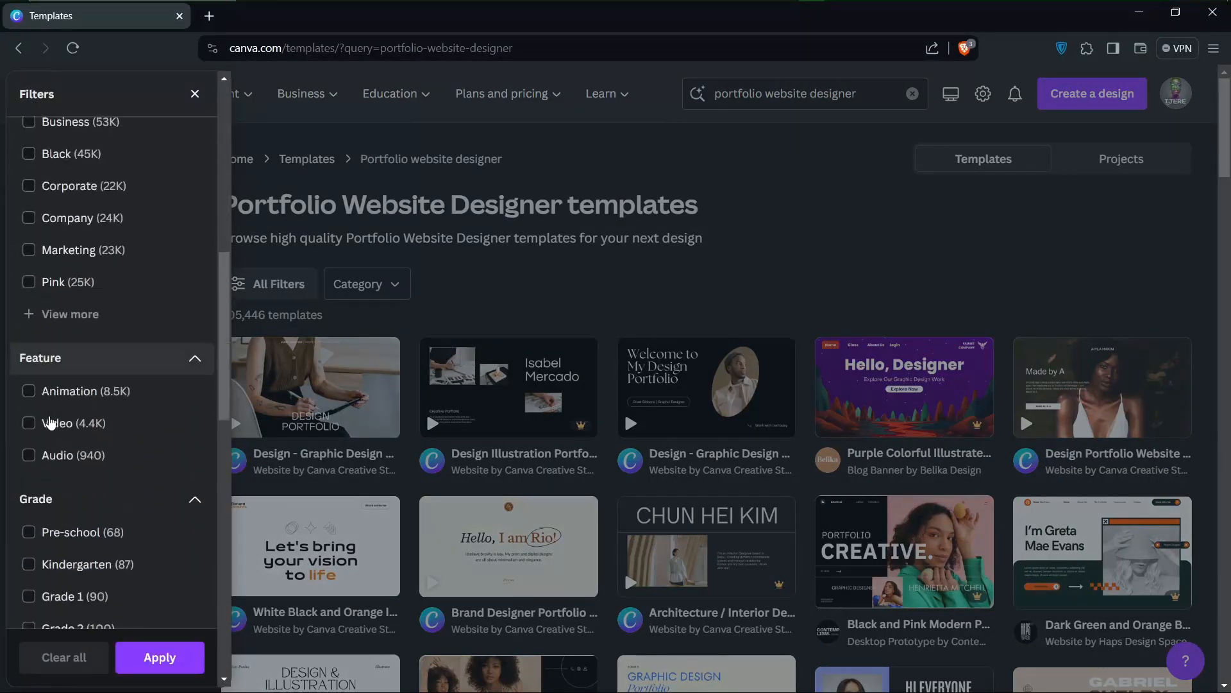
left_click(52, 423)
scroll(33, 411, "up", 2)
scroll(33, 411, "down", 8)
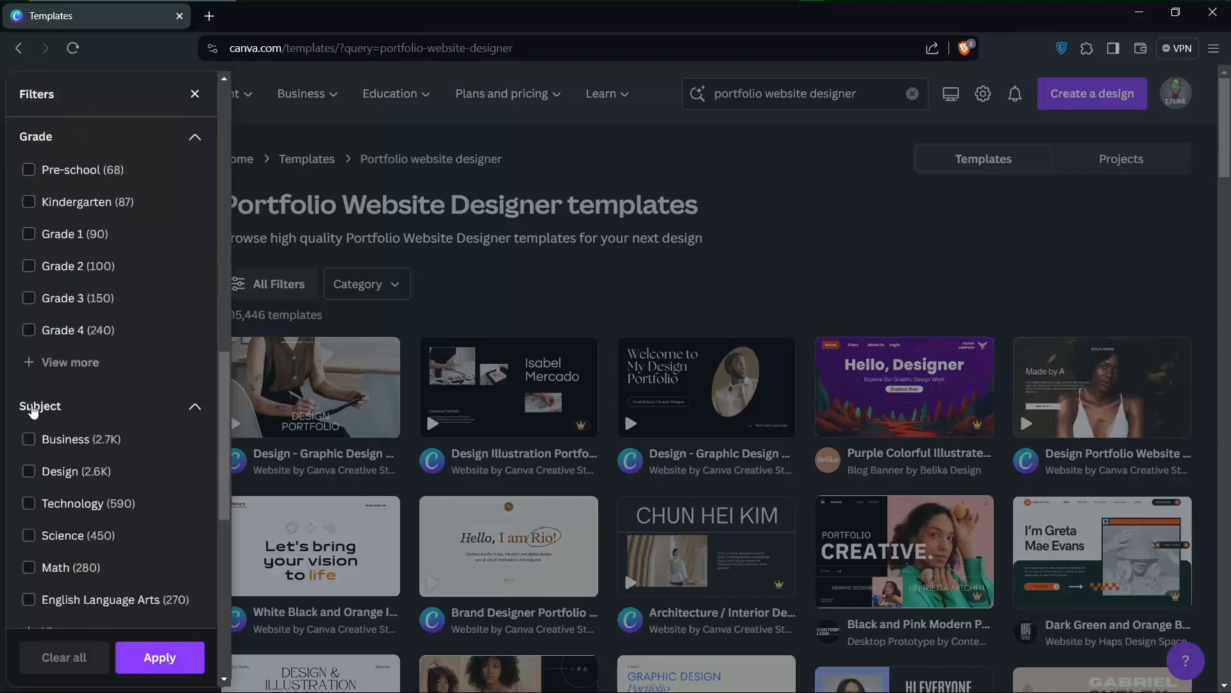
scroll(33, 411, "down", 7)
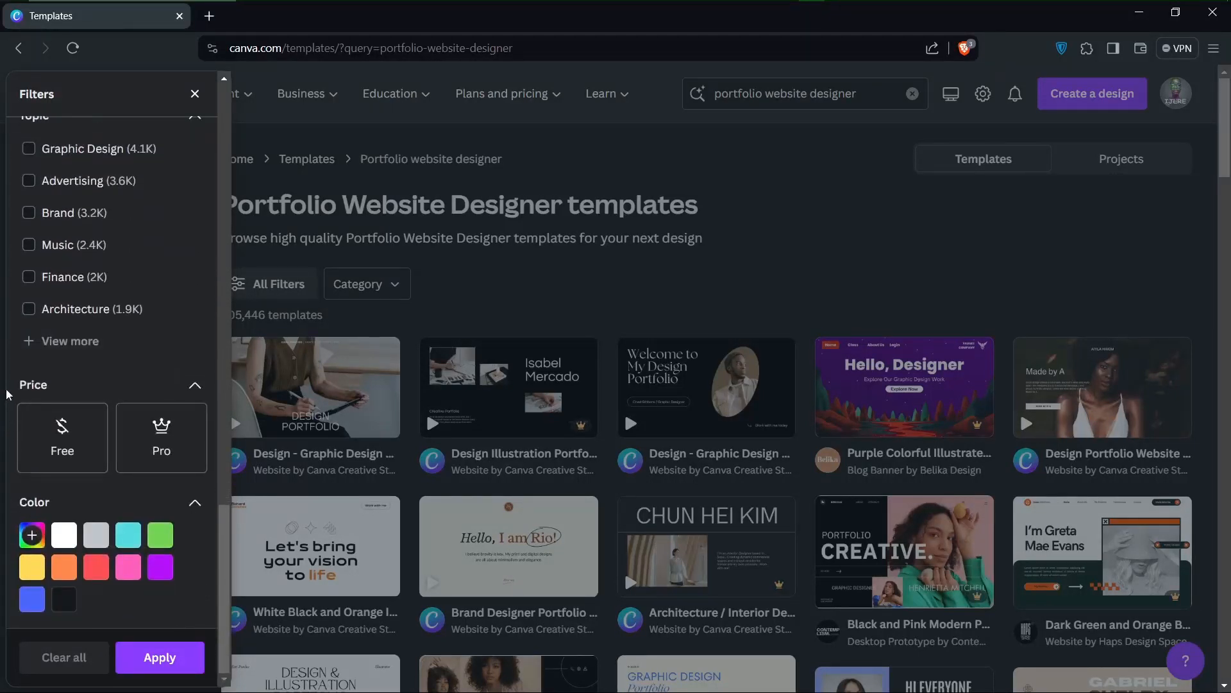
left_click(64, 442)
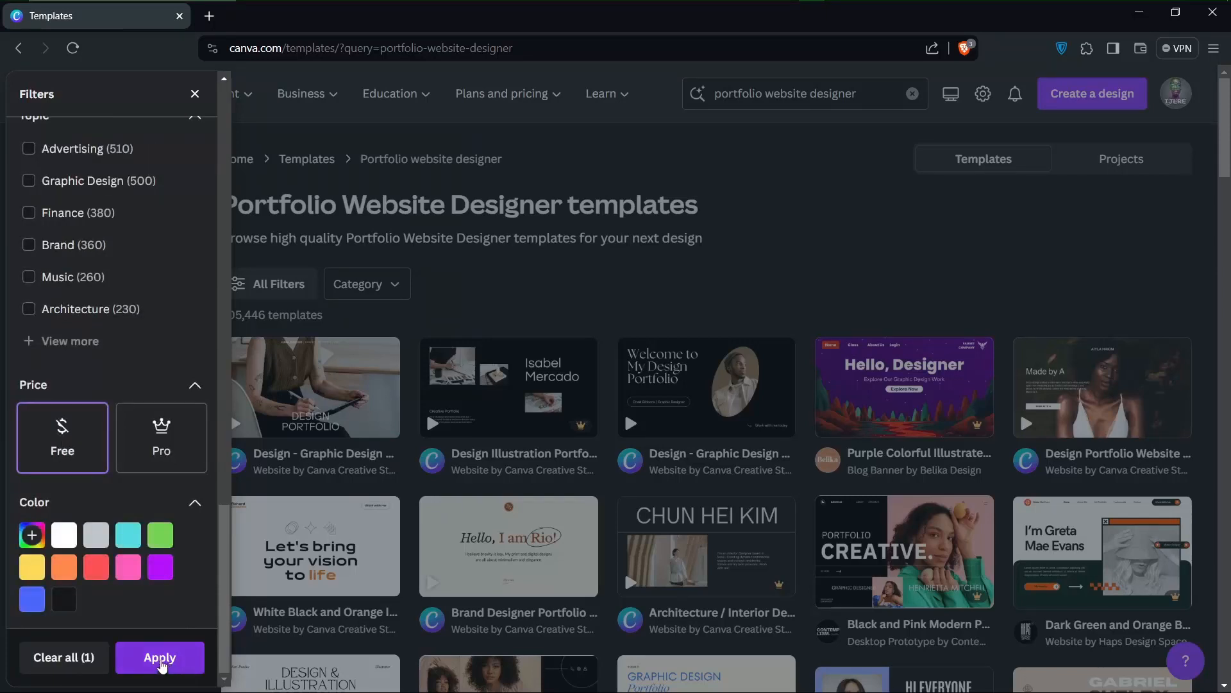
left_click(160, 658)
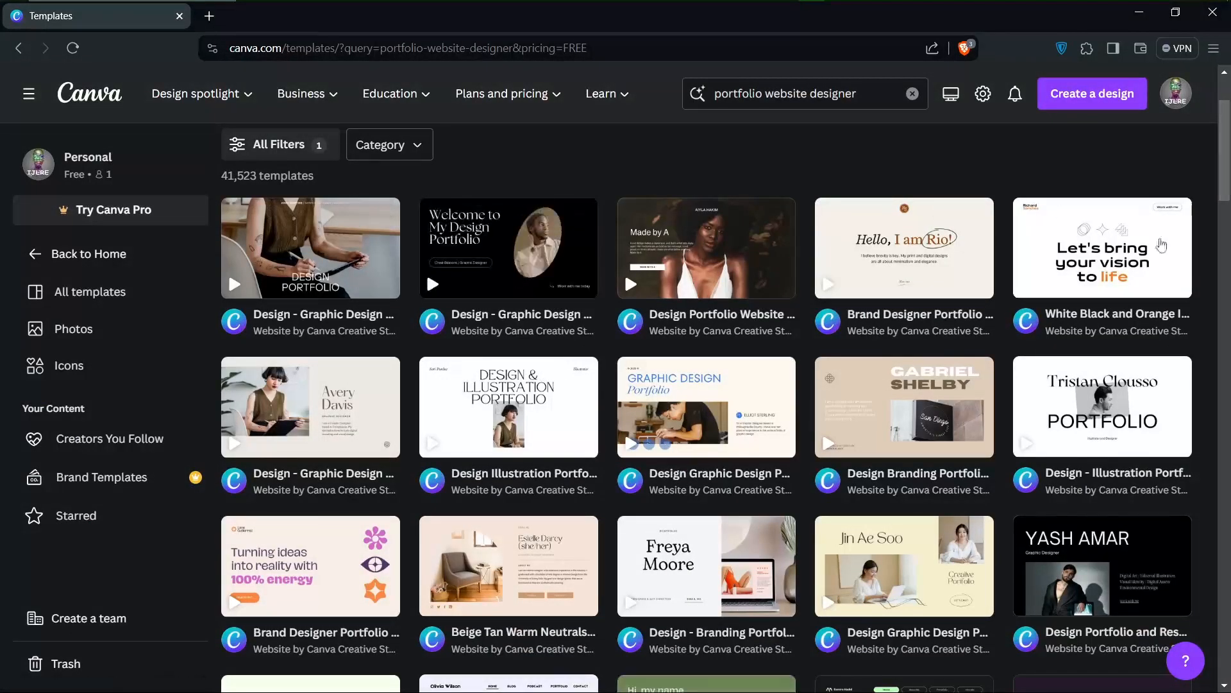
Browse the free portfolio website templates for a suitable design, down to the related searches and back
scroll(930, 513, "down", 5)
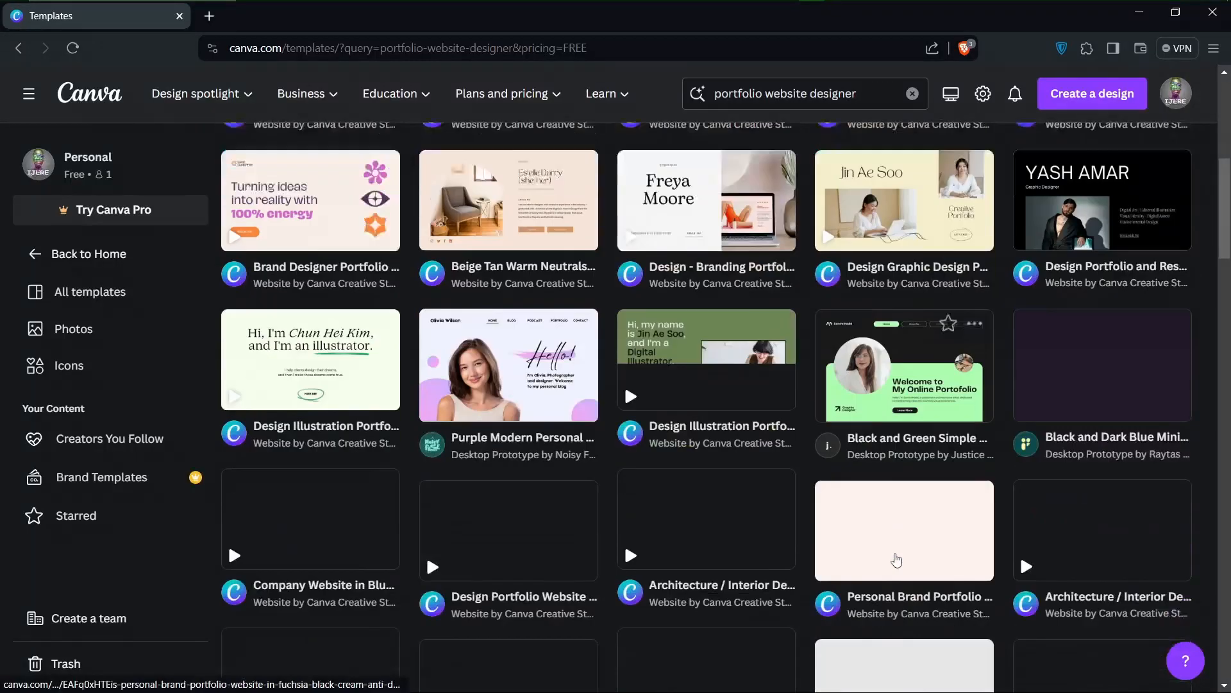
scroll(897, 561, "down", 2)
scroll(896, 561, "up", 2)
scroll(897, 561, "down", 1)
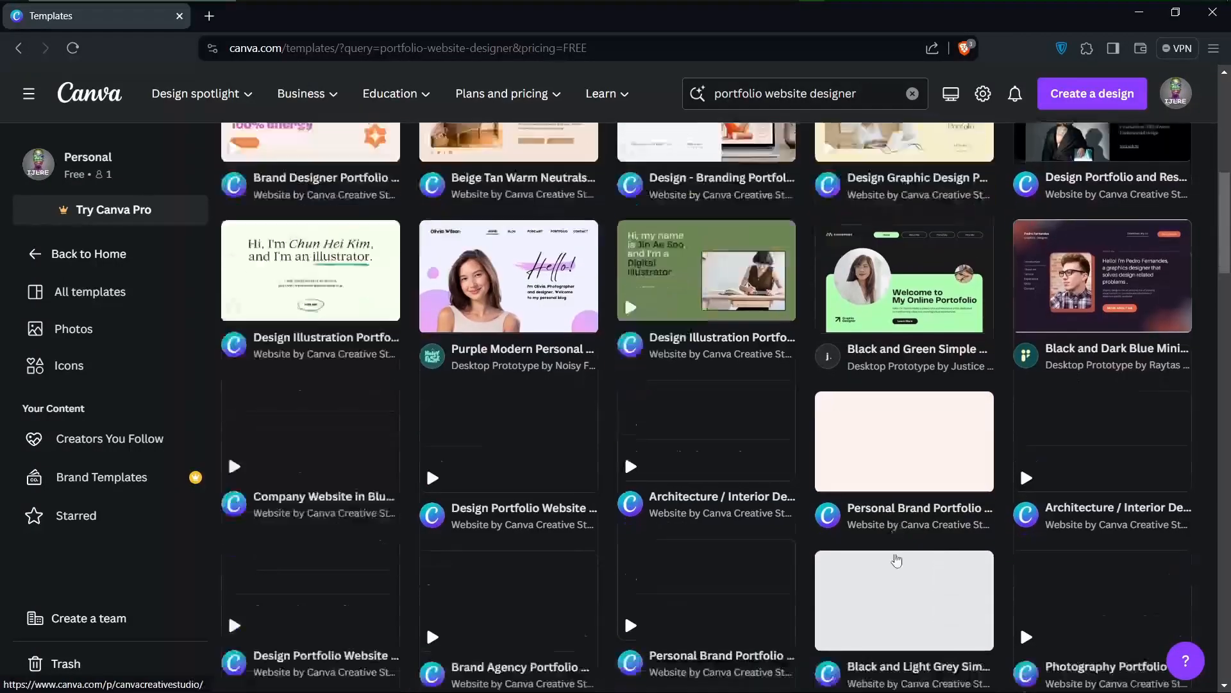
scroll(896, 562, "up", 2)
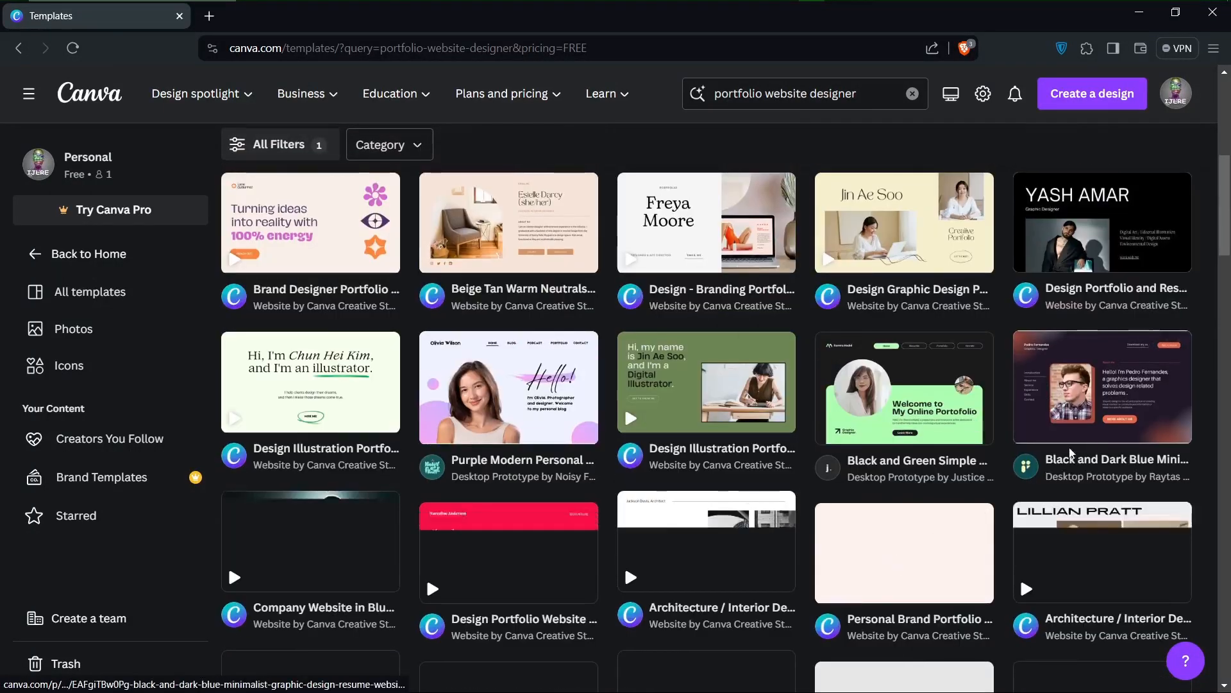
mouse_move(972, 524)
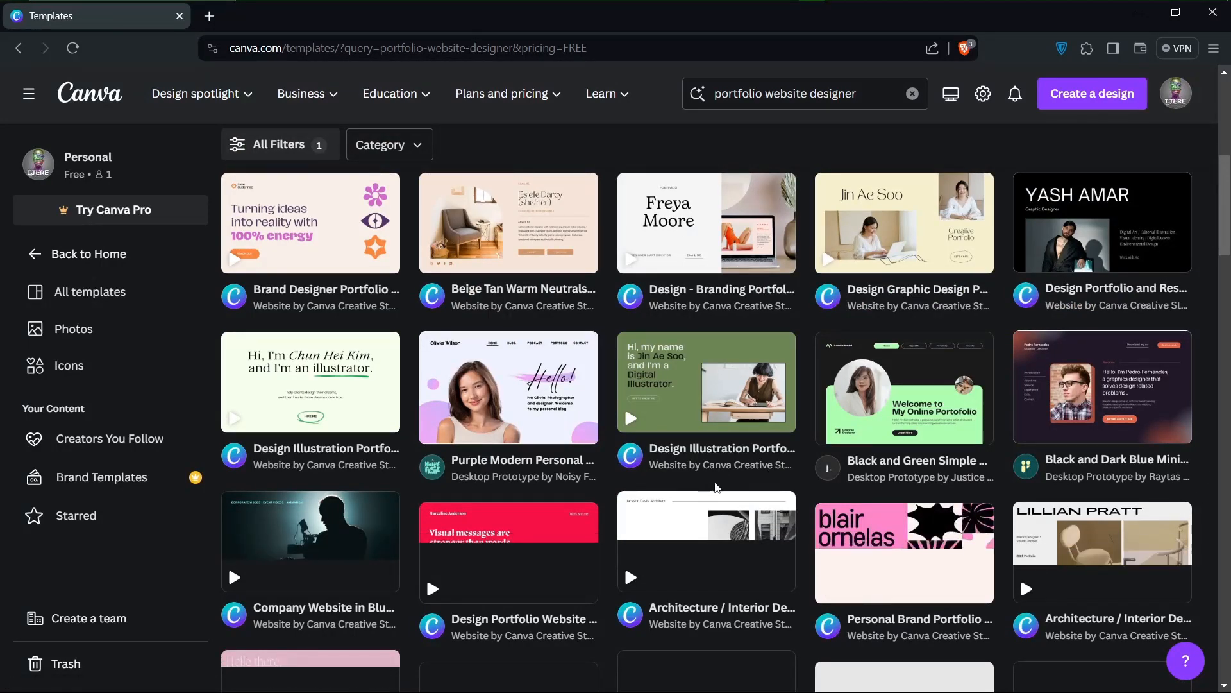
scroll(648, 619, "down", 3)
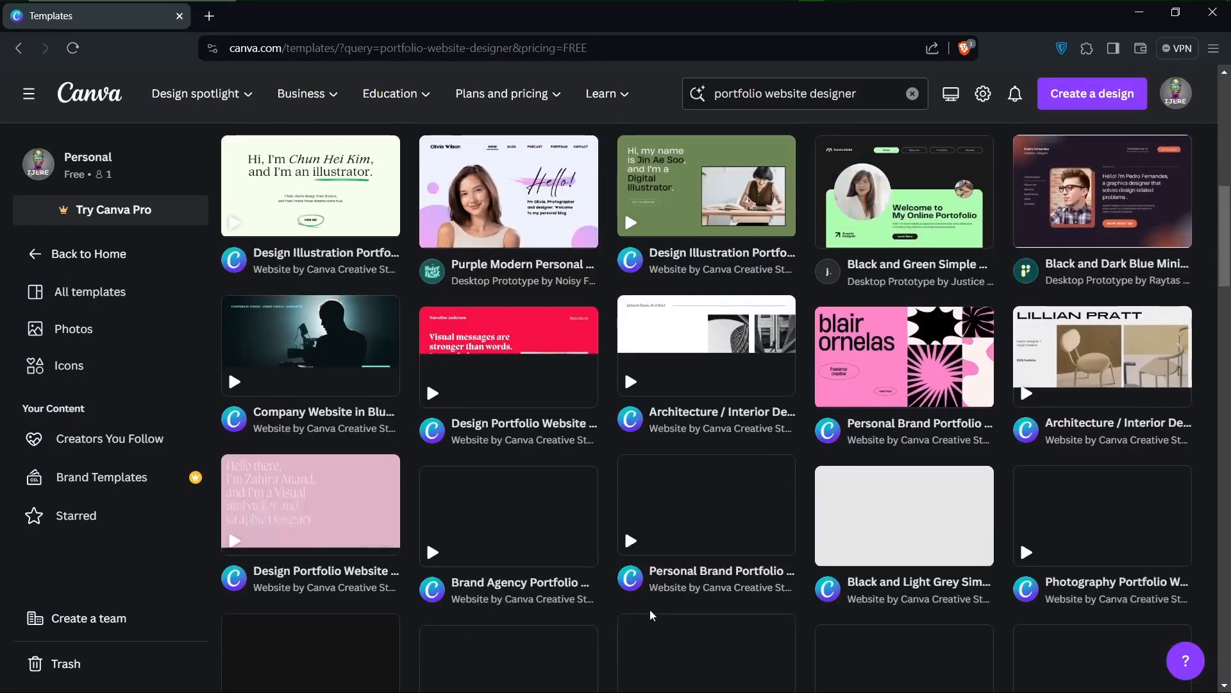
scroll(649, 609, "down", 3)
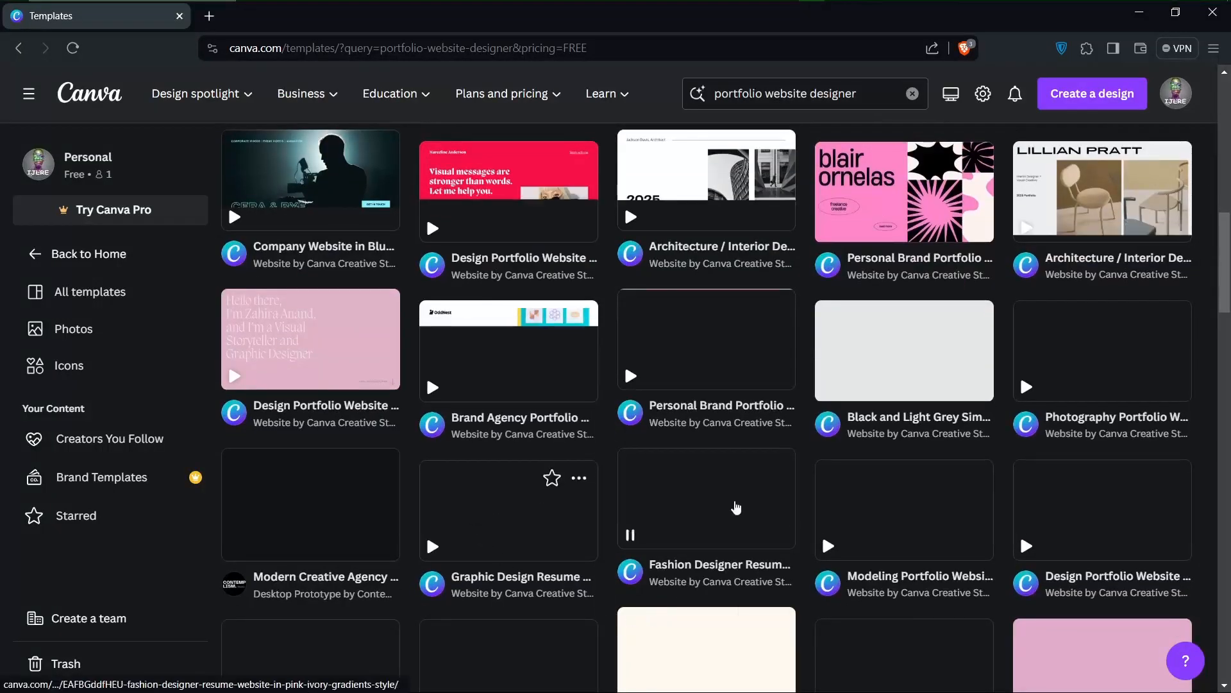
scroll(772, 448, "up", 3)
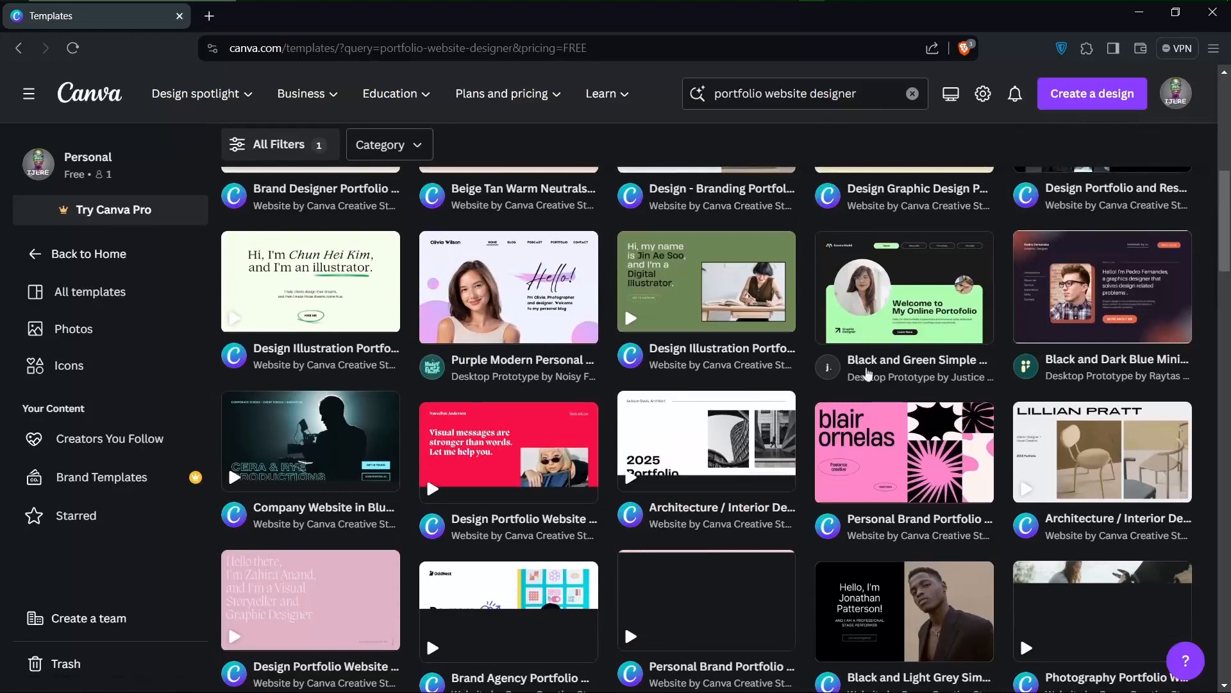
scroll(889, 411, "down", 3)
scroll(929, 513, "up", 2)
scroll(929, 513, "down", 2)
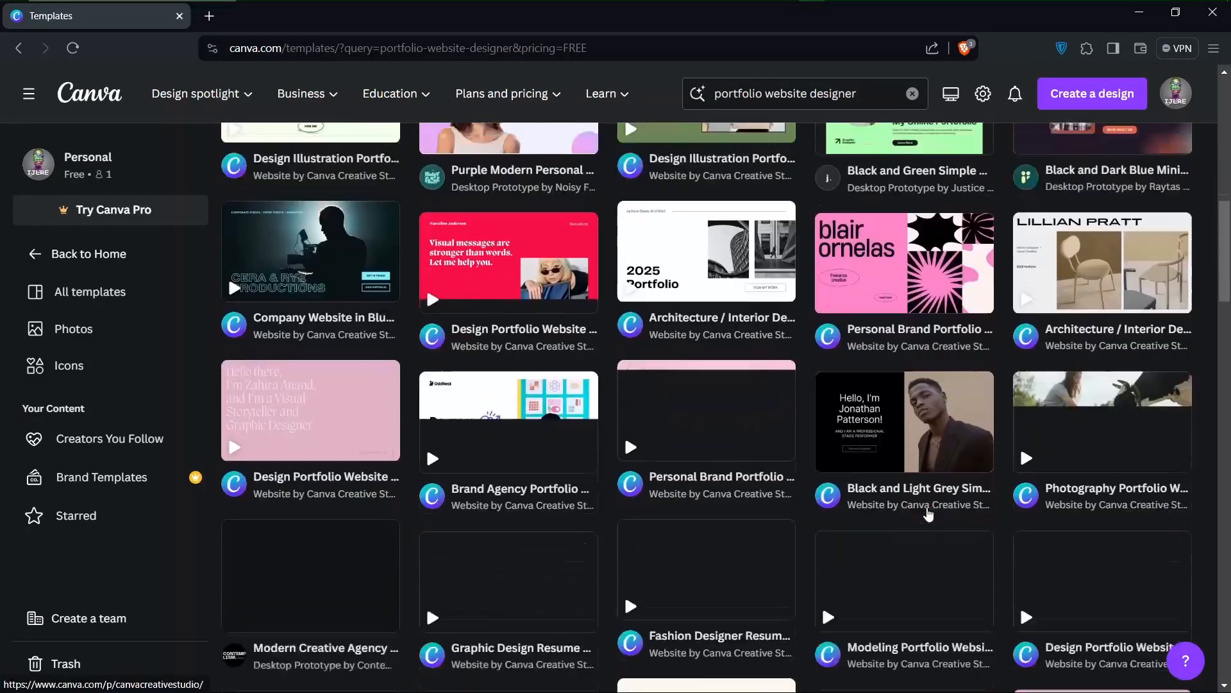
scroll(930, 513, "down", 2)
scroll(929, 513, "down", 3)
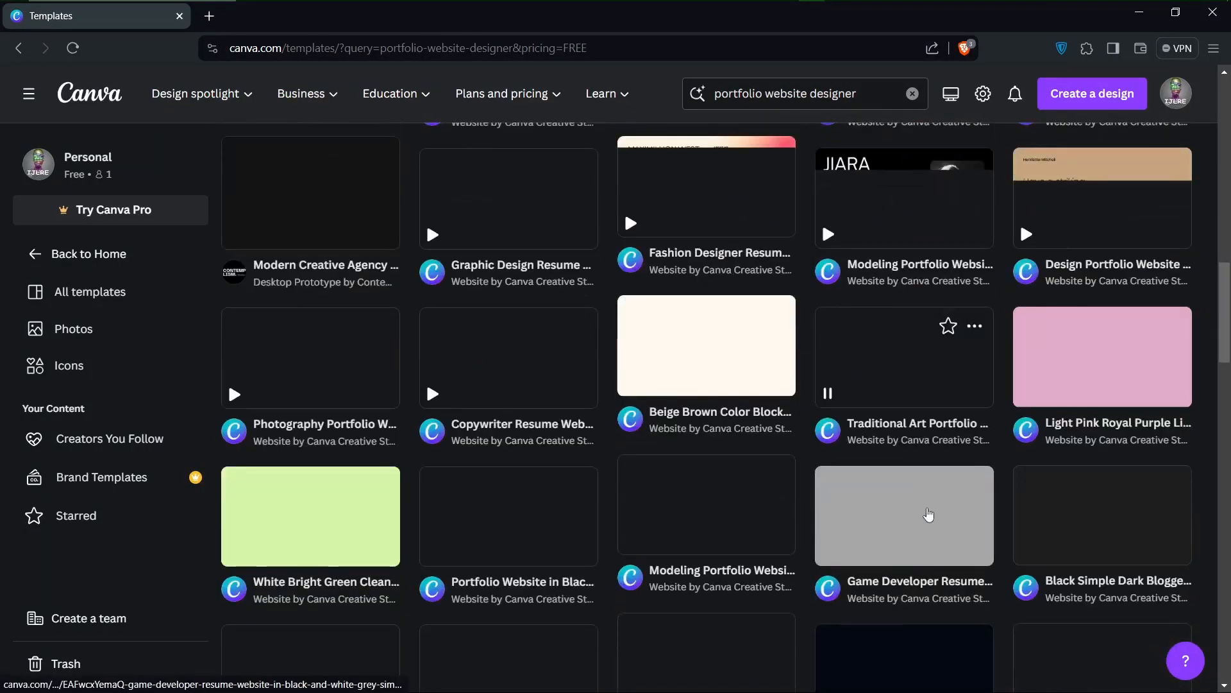
scroll(929, 513, "up", 8)
scroll(928, 515, "up", 2)
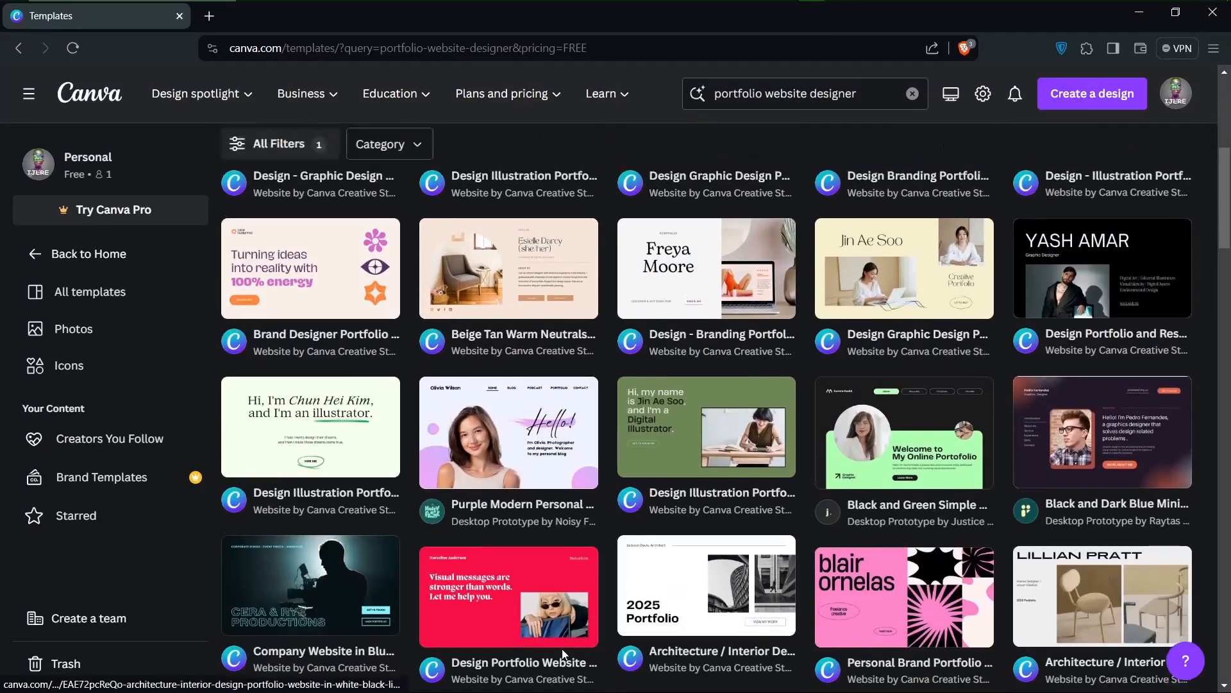
scroll(565, 641, "down", 3)
scroll(850, 484, "down", 3)
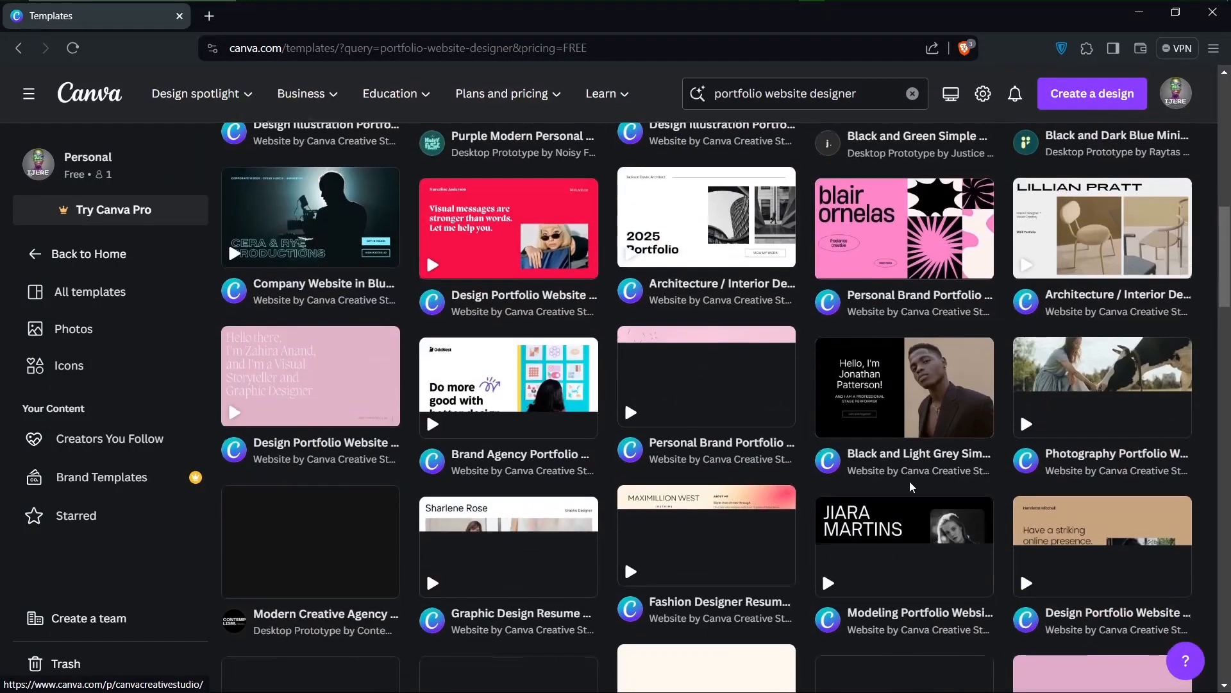
scroll(757, 554, "down", 3)
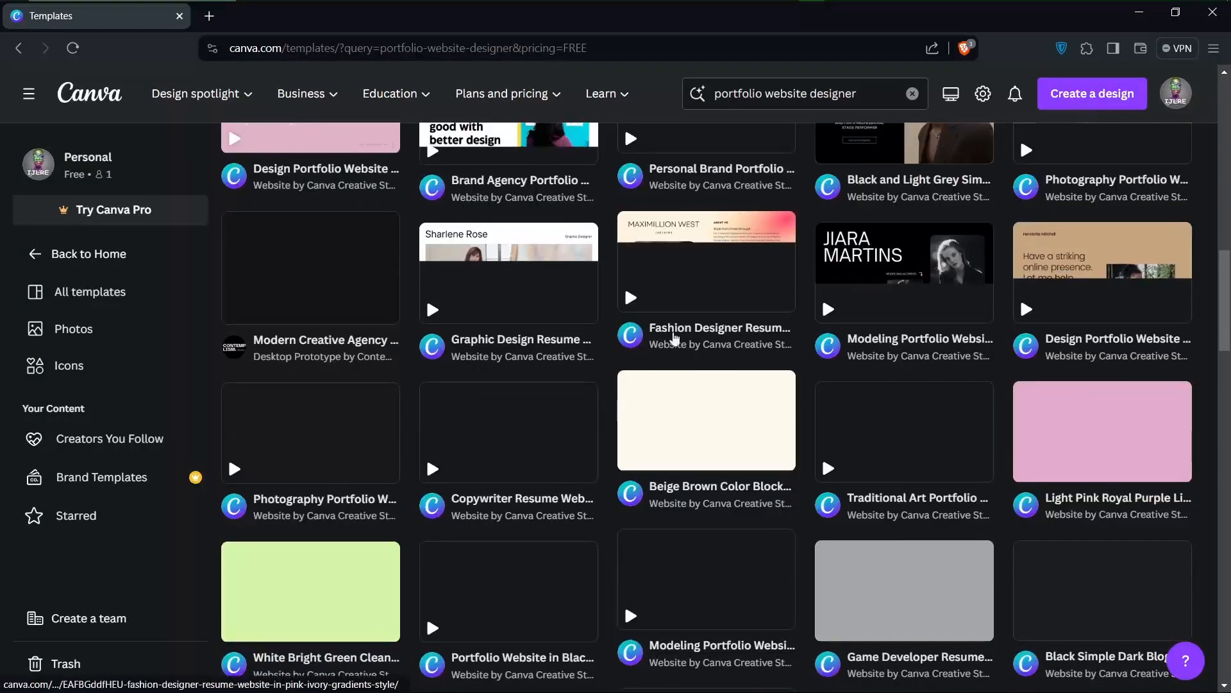
scroll(474, 315, "up", 5)
scroll(484, 322, "up", 3)
scroll(611, 434, "down", 10)
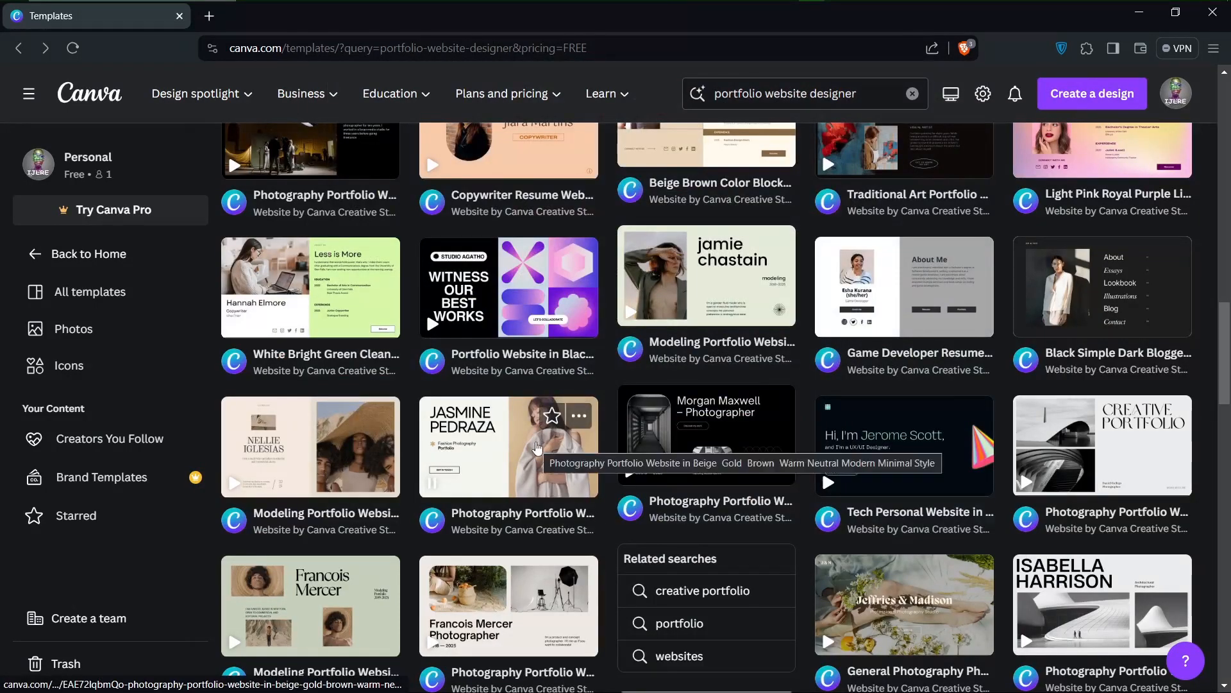
scroll(545, 449, "down", 3)
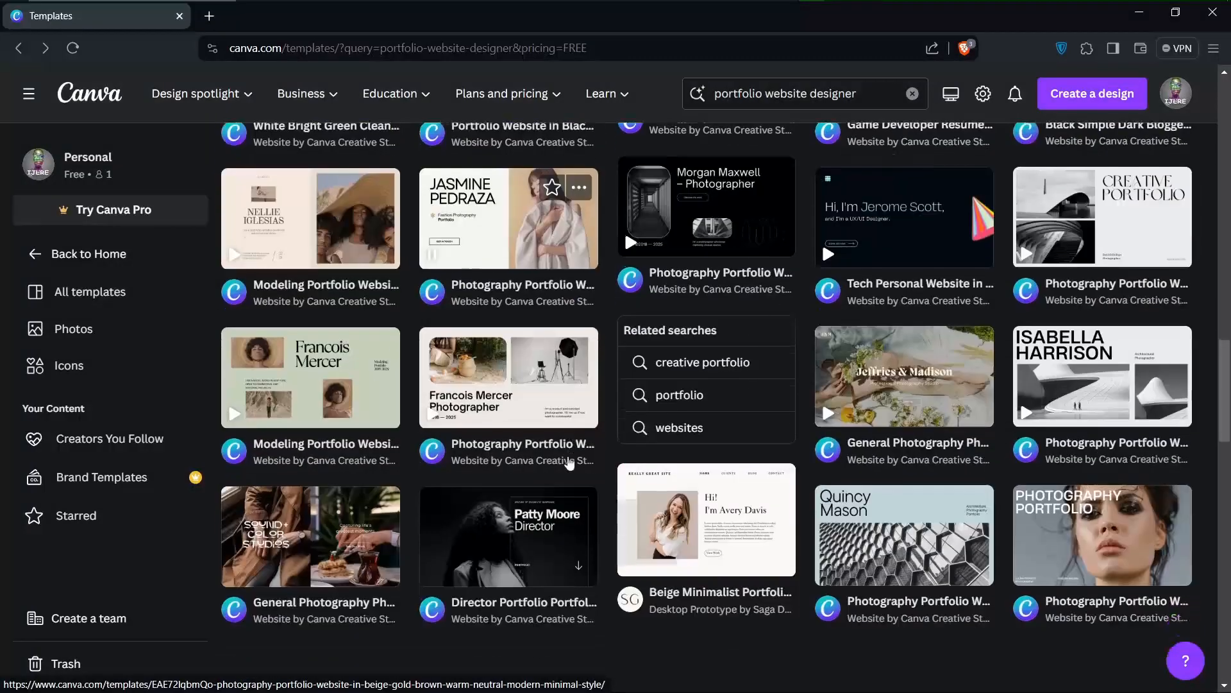
scroll(564, 459, "up", 3)
scroll(569, 462, "up", 2)
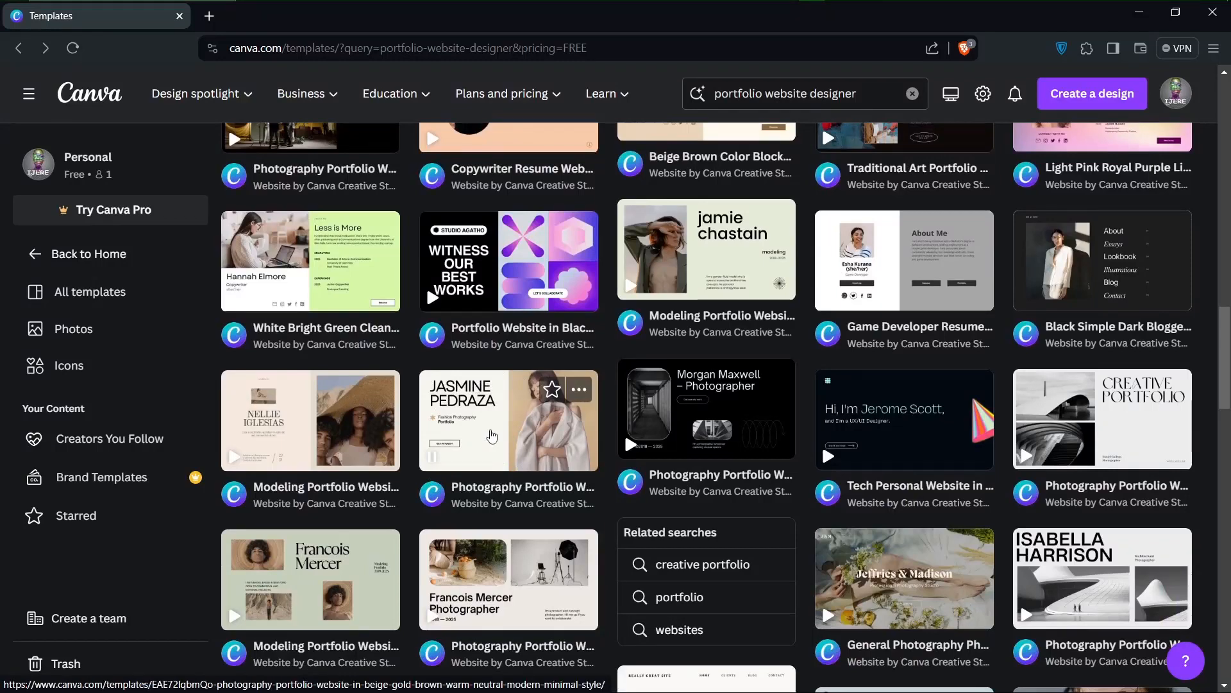
Open the Photography Portfolio Website template in Beige Gold Brown Warm Neutral Modern Minimal Style and look over its similar templates
left_click(491, 436)
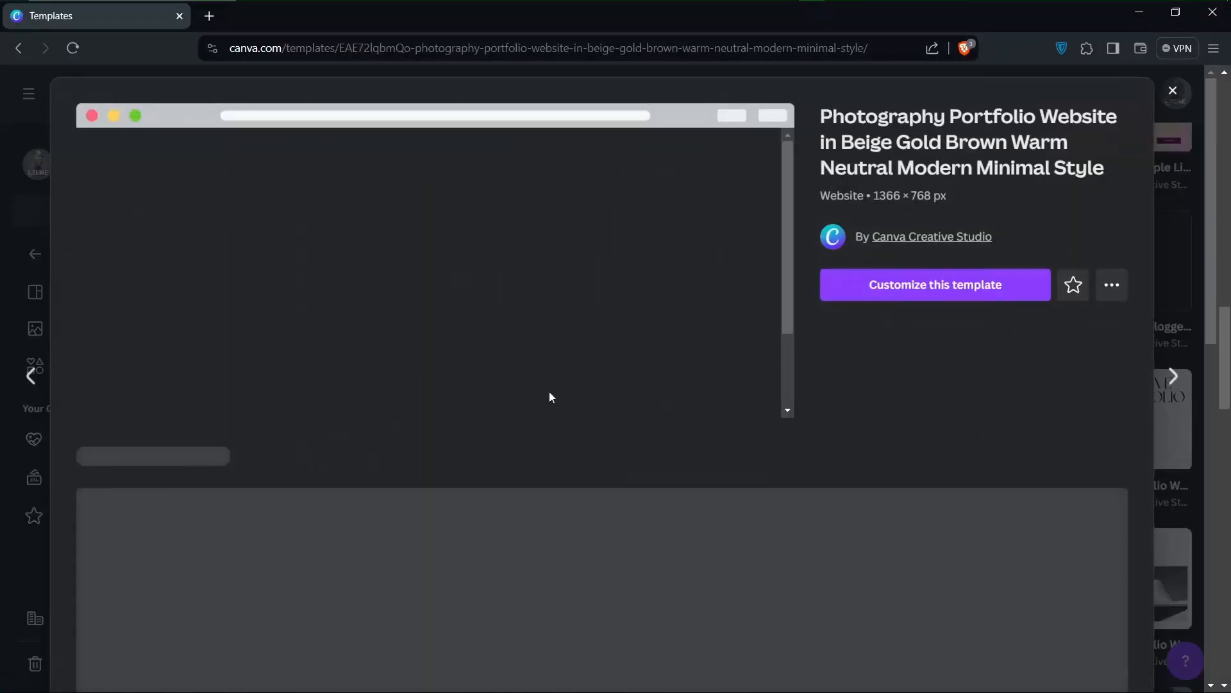
scroll(660, 603, "down", 4)
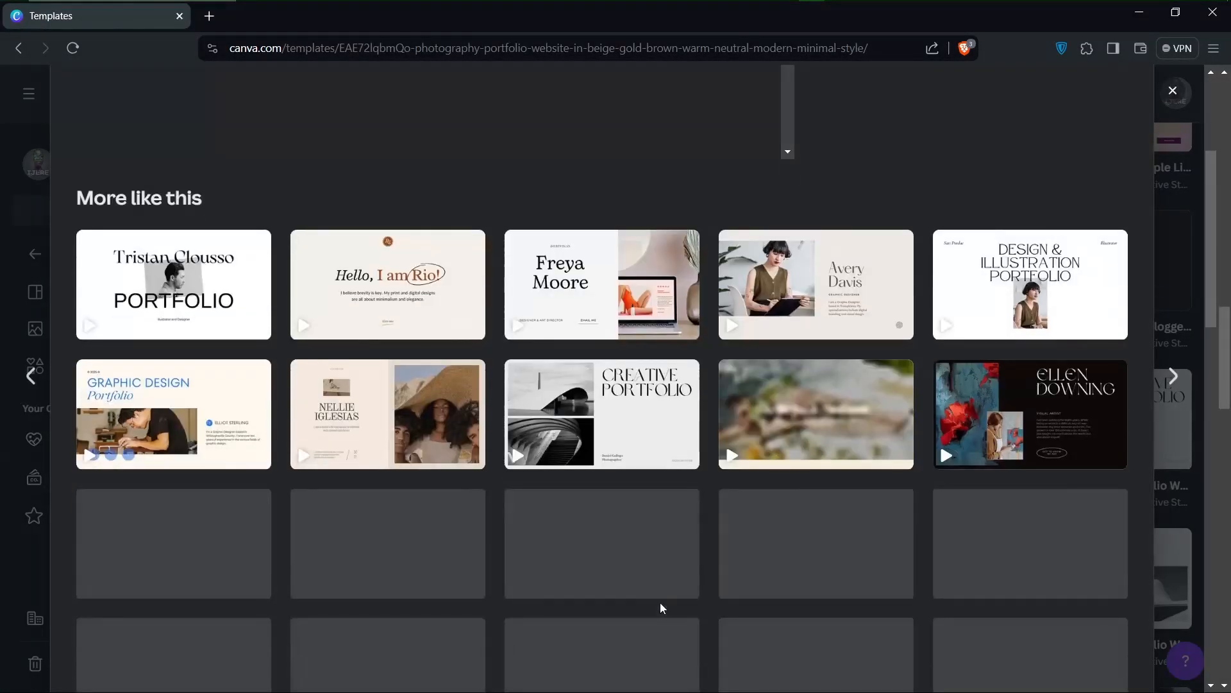
scroll(662, 608, "down", 1)
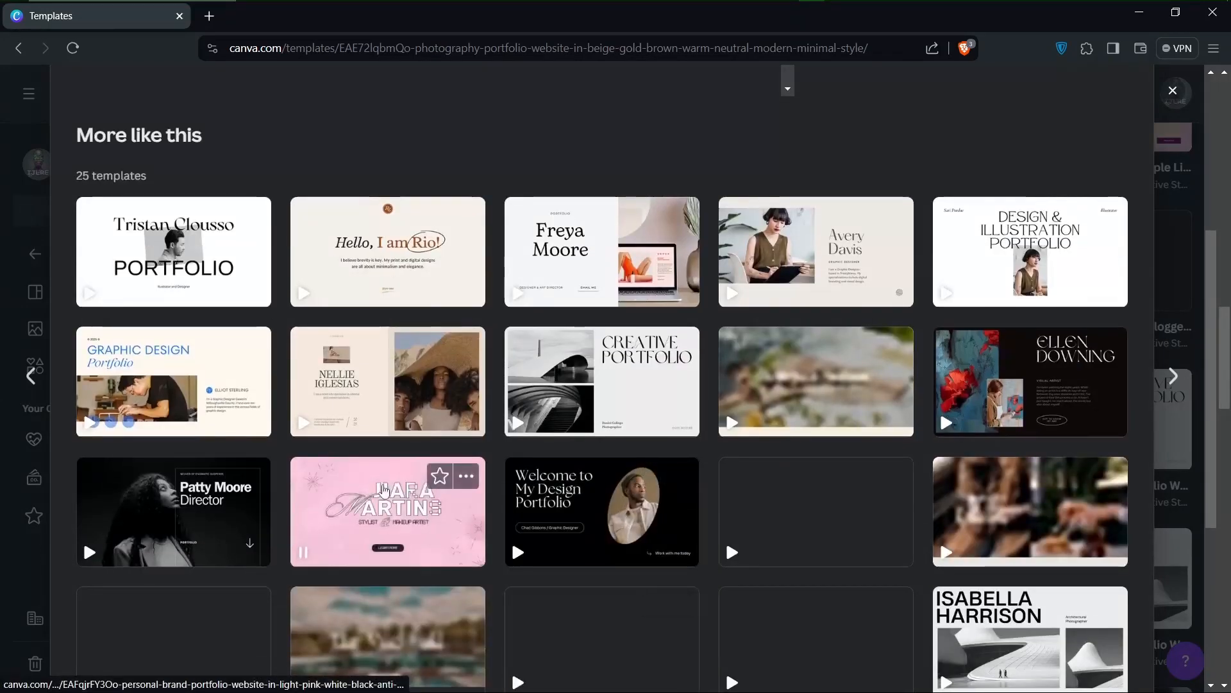
scroll(618, 436, "up", 4)
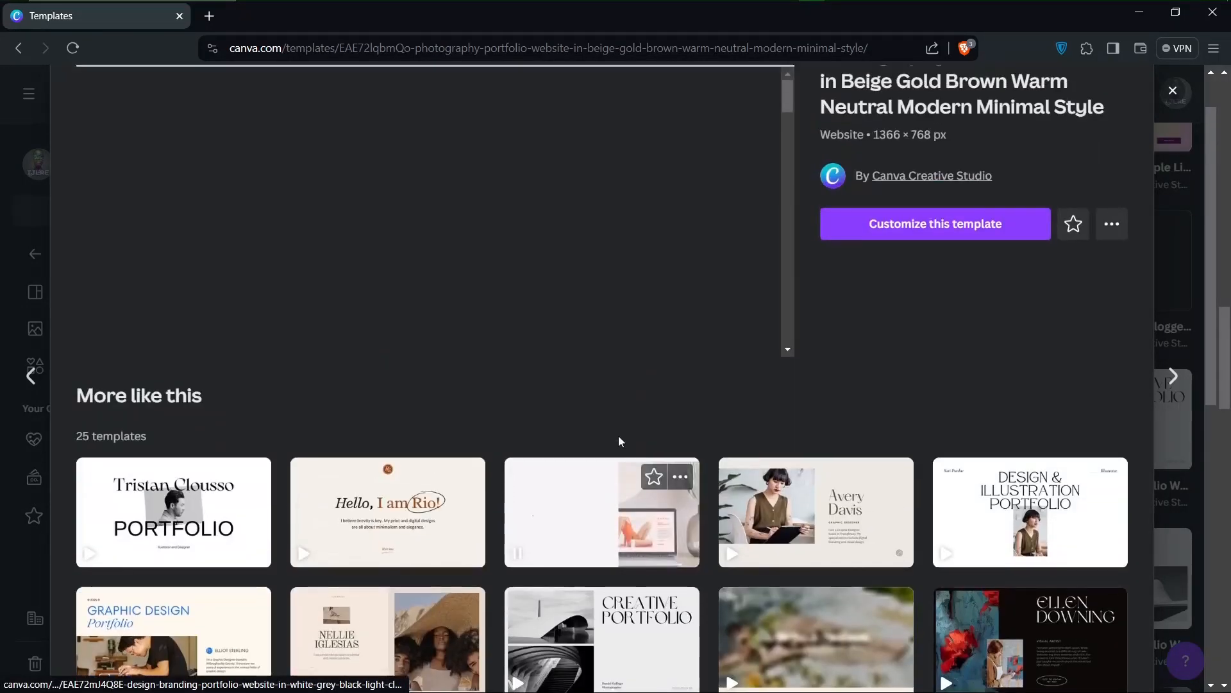
scroll(488, 474, "down", 4)
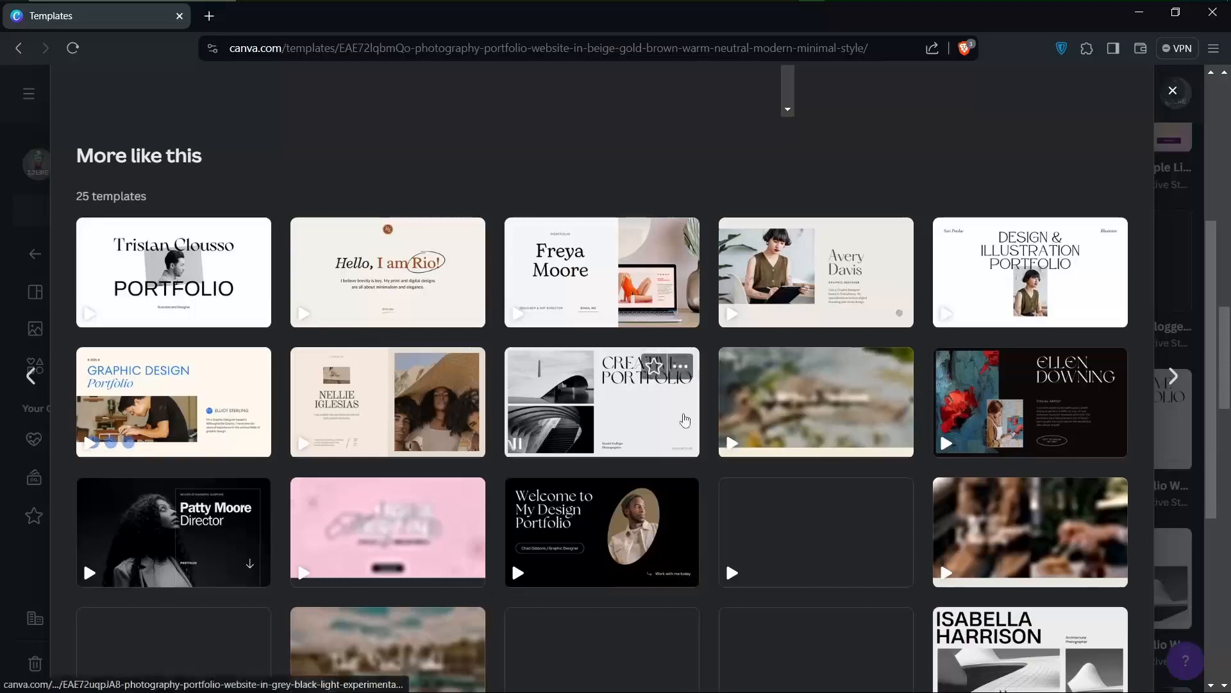
scroll(684, 420, "down", 3)
scroll(684, 420, "up", 8)
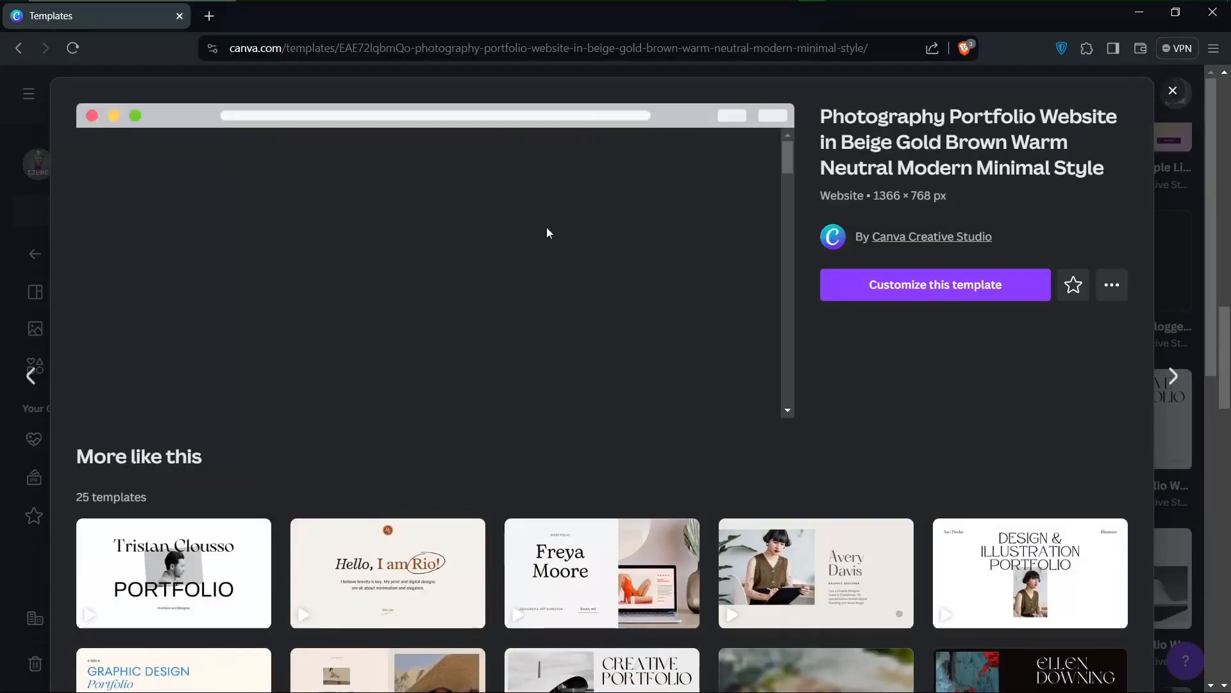
scroll(684, 277, "down", 2)
scroll(684, 277, "up", 2)
Start customizing the beige photography portfolio template and look through its pages in the editor
left_click(908, 292)
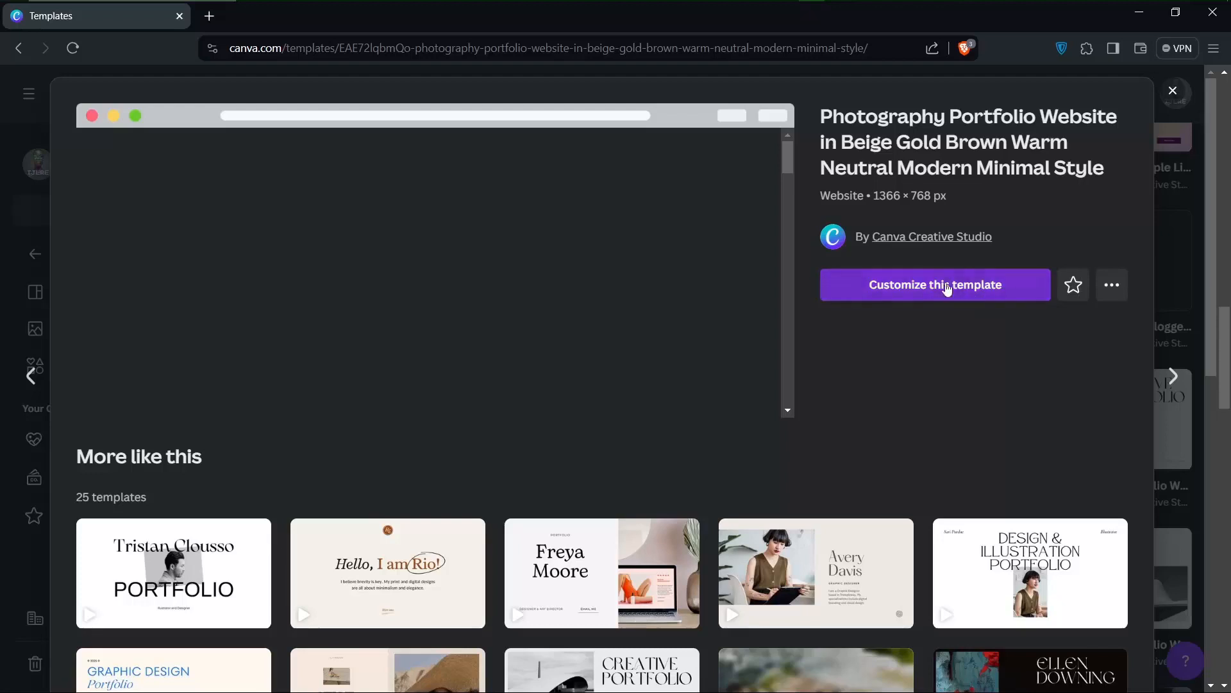
left_click(989, 288)
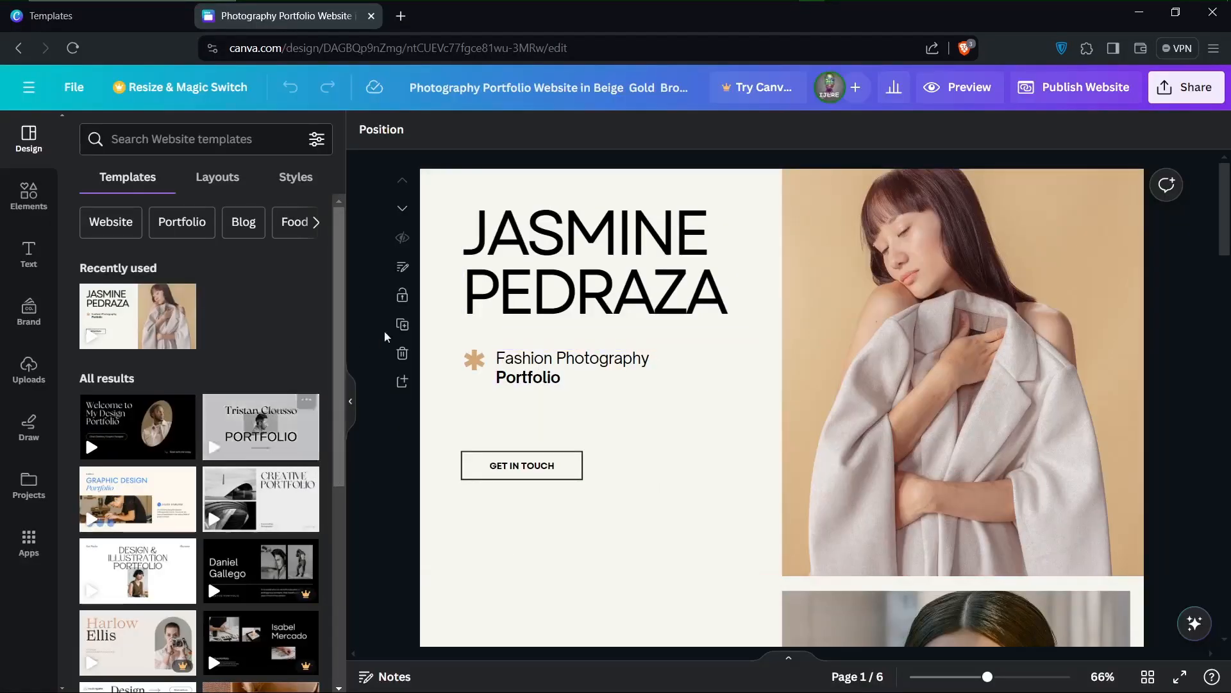
scroll(506, 575, "down", 1)
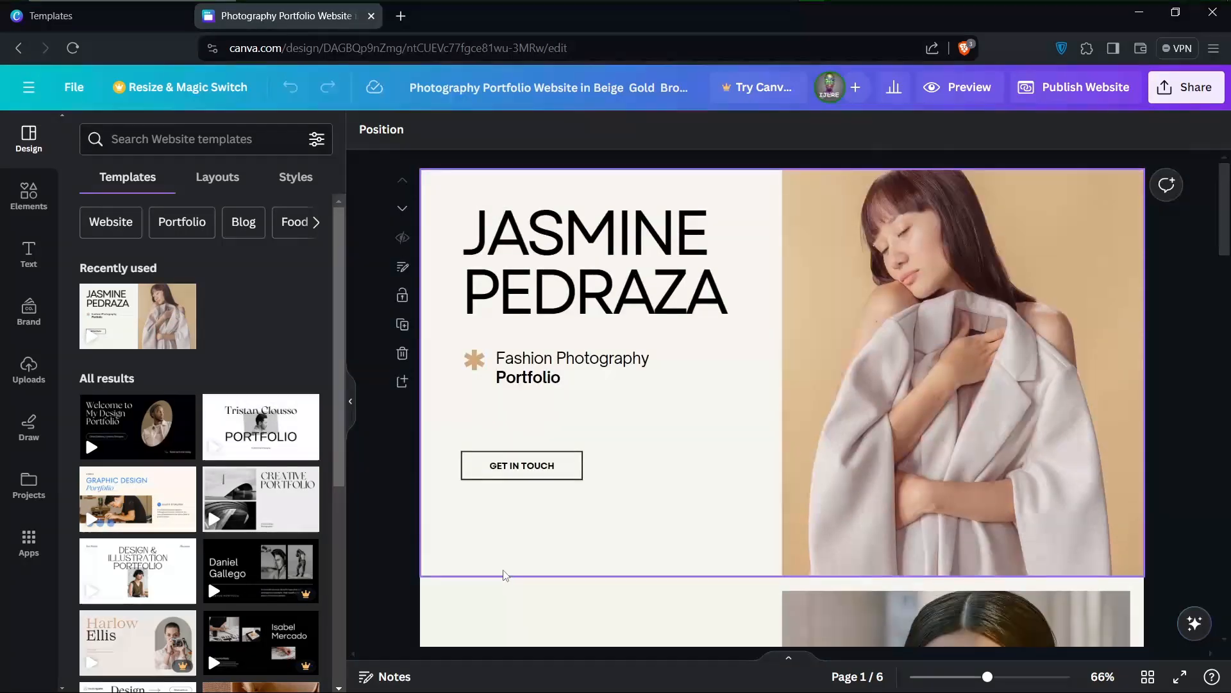
scroll(506, 575, "down", 5)
scroll(506, 576, "down", 10)
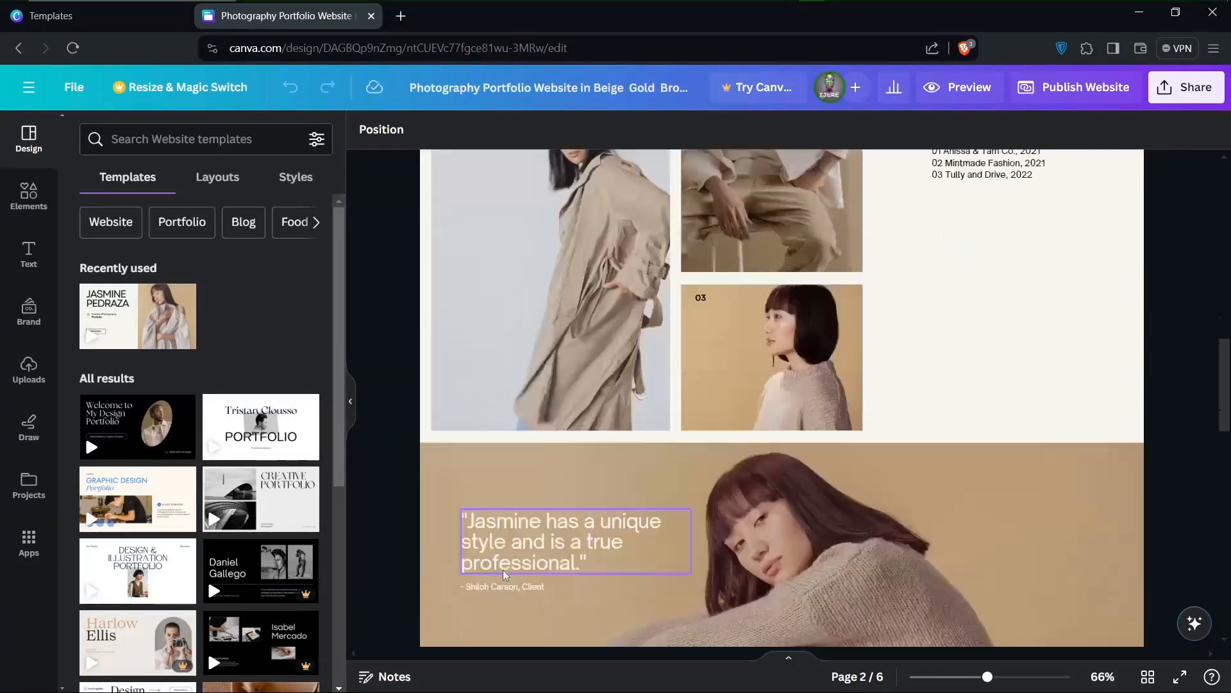
scroll(506, 575, "down", 10)
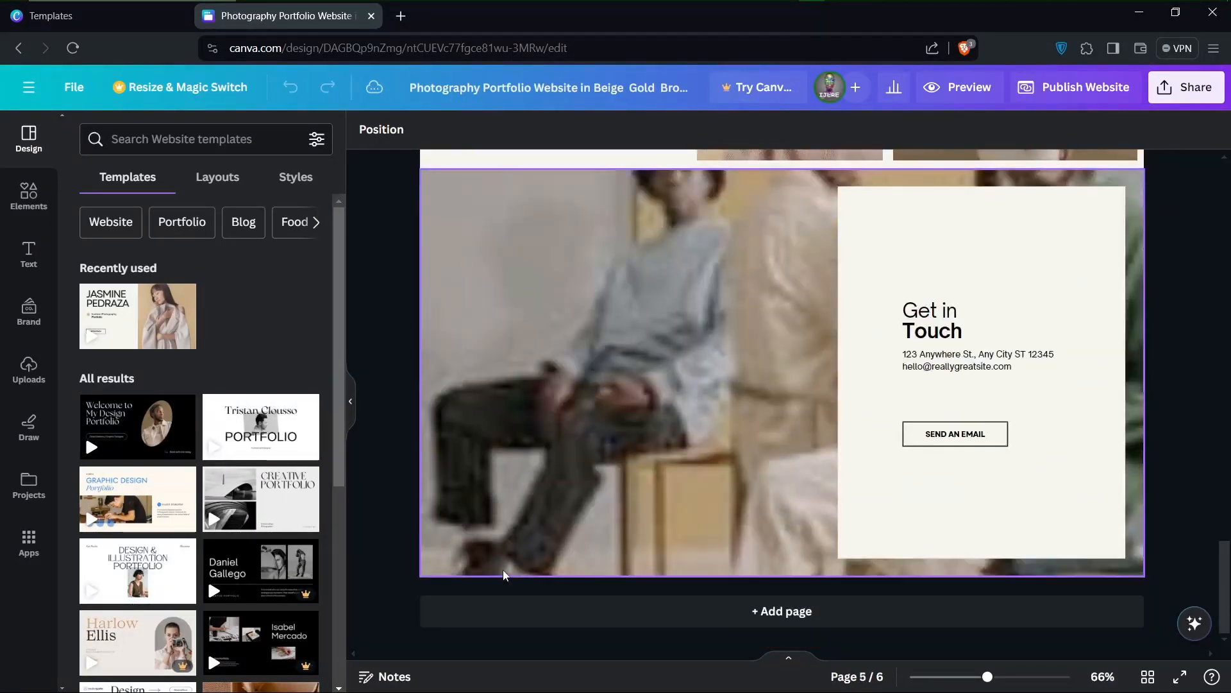
scroll(622, 431, "up", 20)
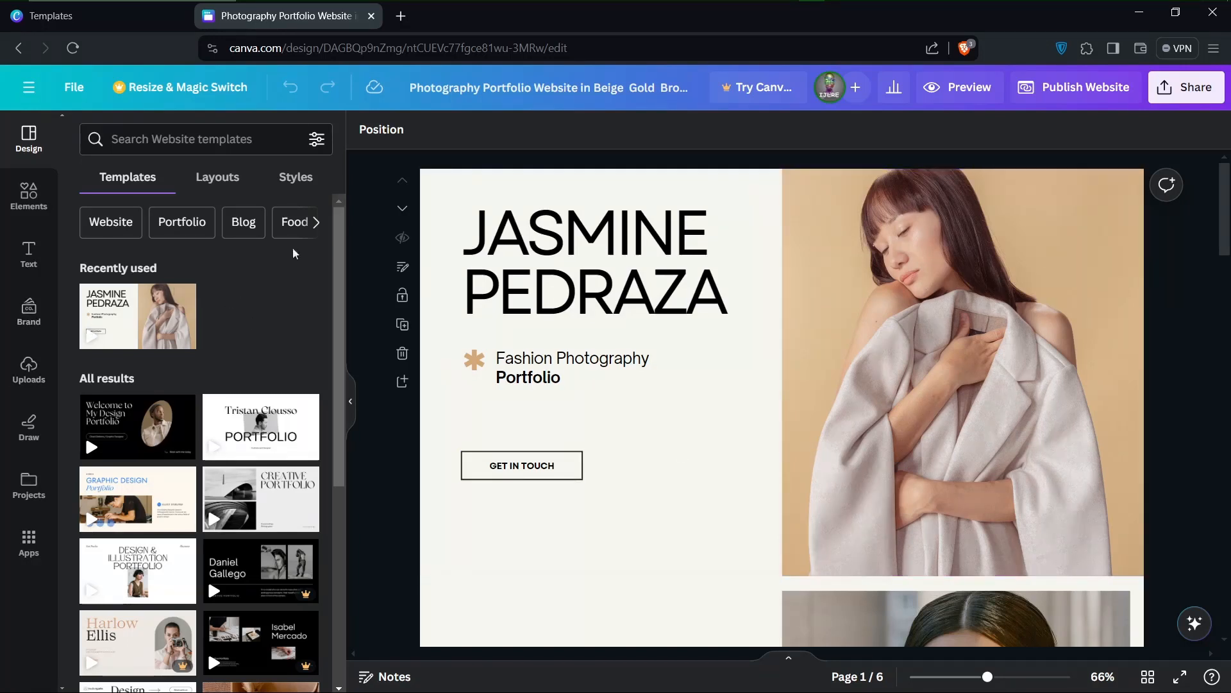
Replace the hero heading with "IAM" on the first line and the designer's name on the second line
left_click(538, 252)
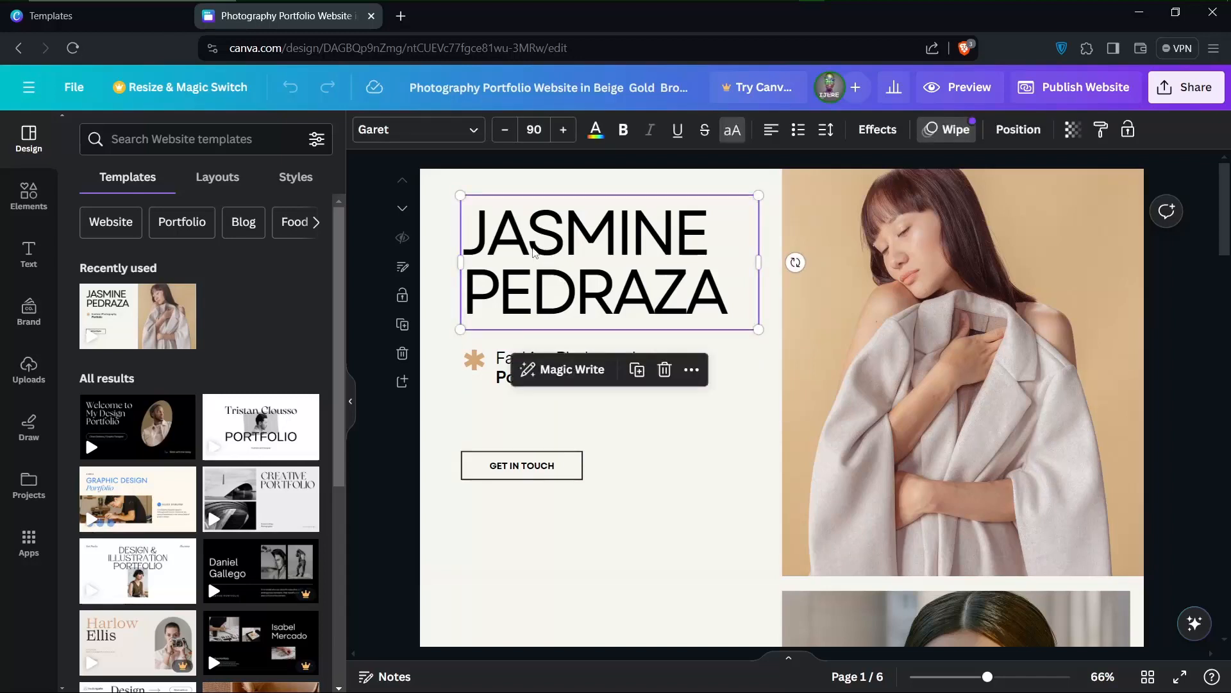
double_click(533, 242)
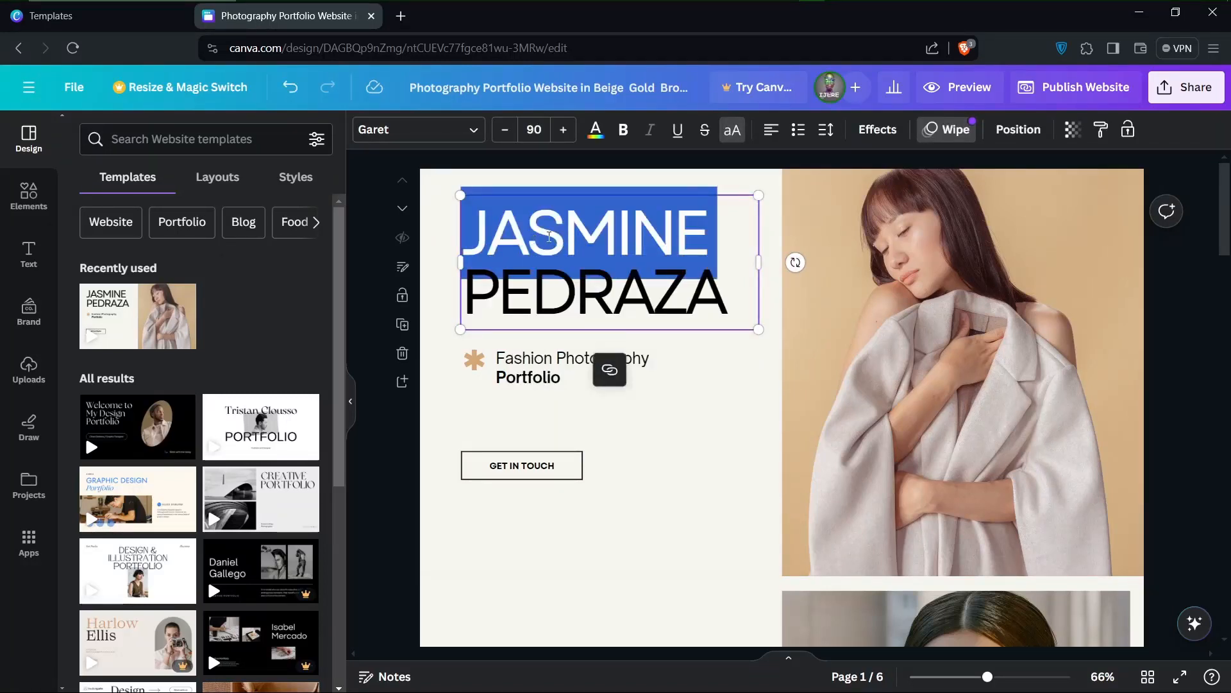
type("I")
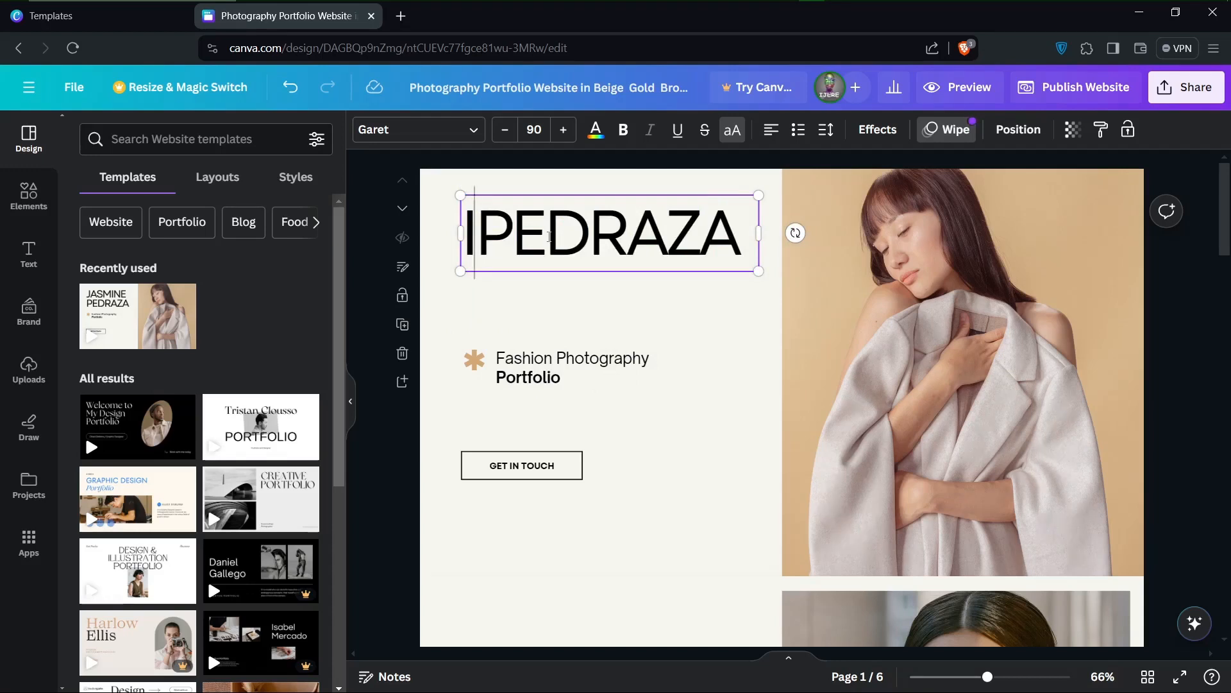
type("AM")
key("Delete")
key("Delete")
key("Delete")
key("Delete")
key("Delete")
key("Delete")
key("Delete")
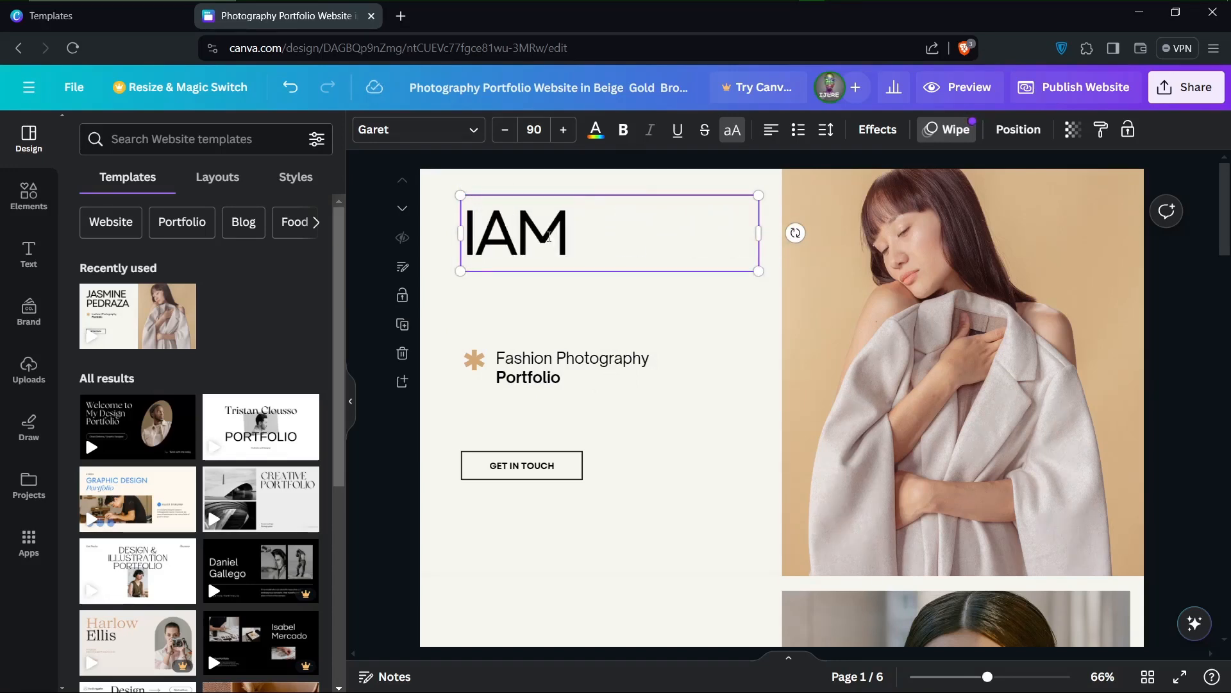
key("Return")
type("IJERE")
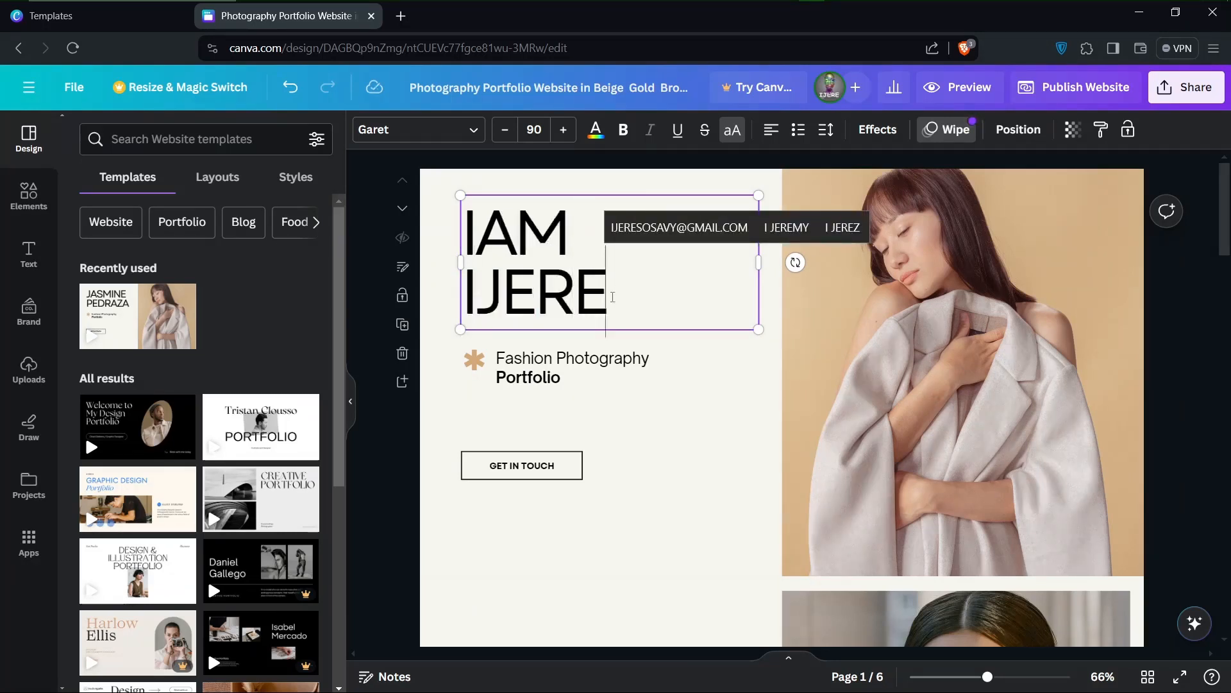
Increase the font size of both hero heading lines to 93
left_click_drag(612, 297, 454, 243)
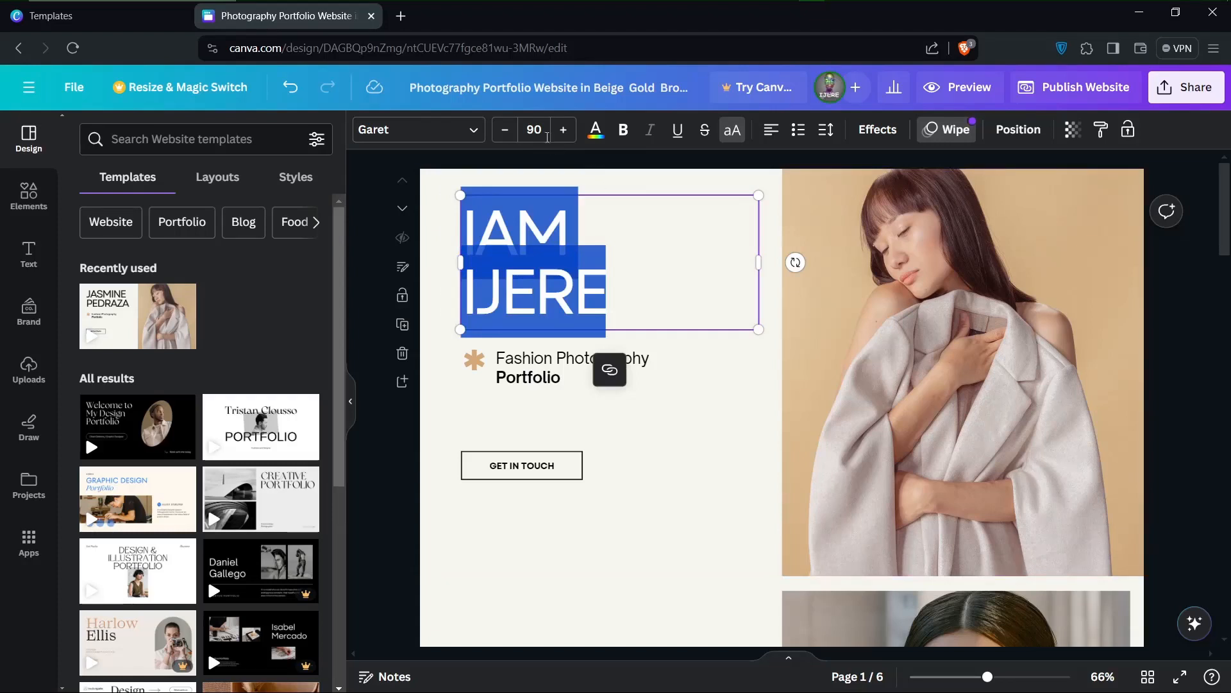
left_click(563, 135)
left_click(562, 135)
left_click(563, 135)
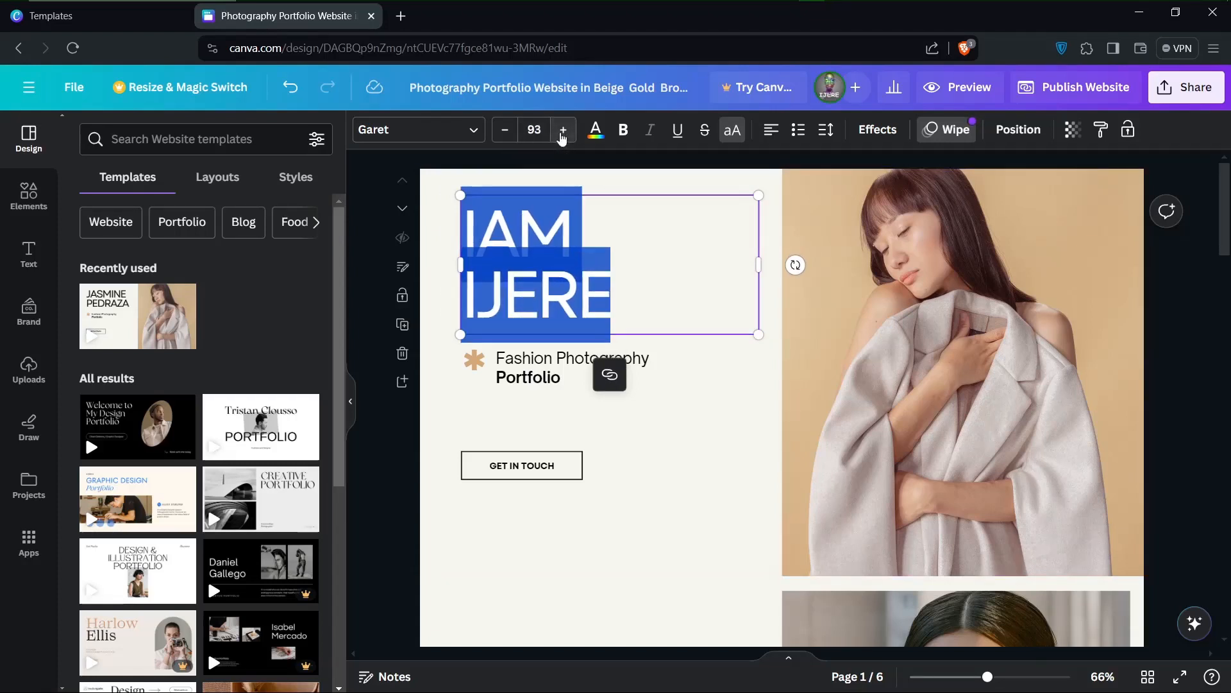
Reduce the font size of the heading's "IAM" line to 60
left_click(579, 224)
left_click_drag(580, 225, 456, 223)
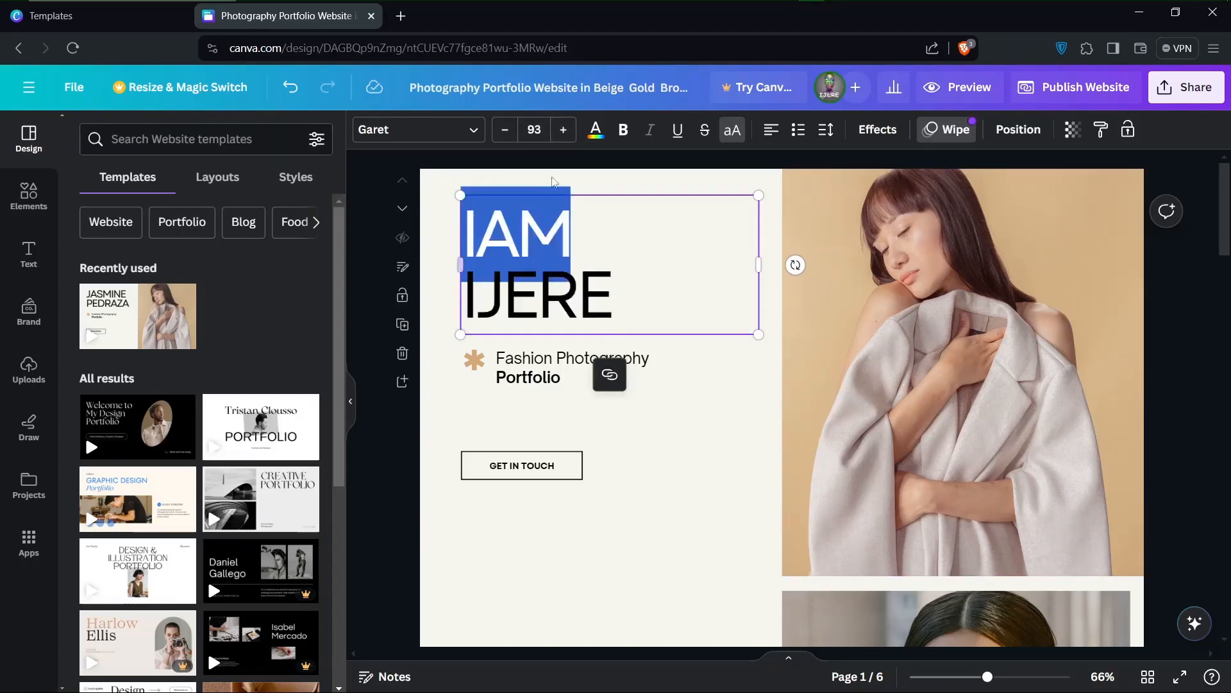
left_click(504, 131)
double_click(505, 132)
double_click(504, 132)
double_click(504, 131)
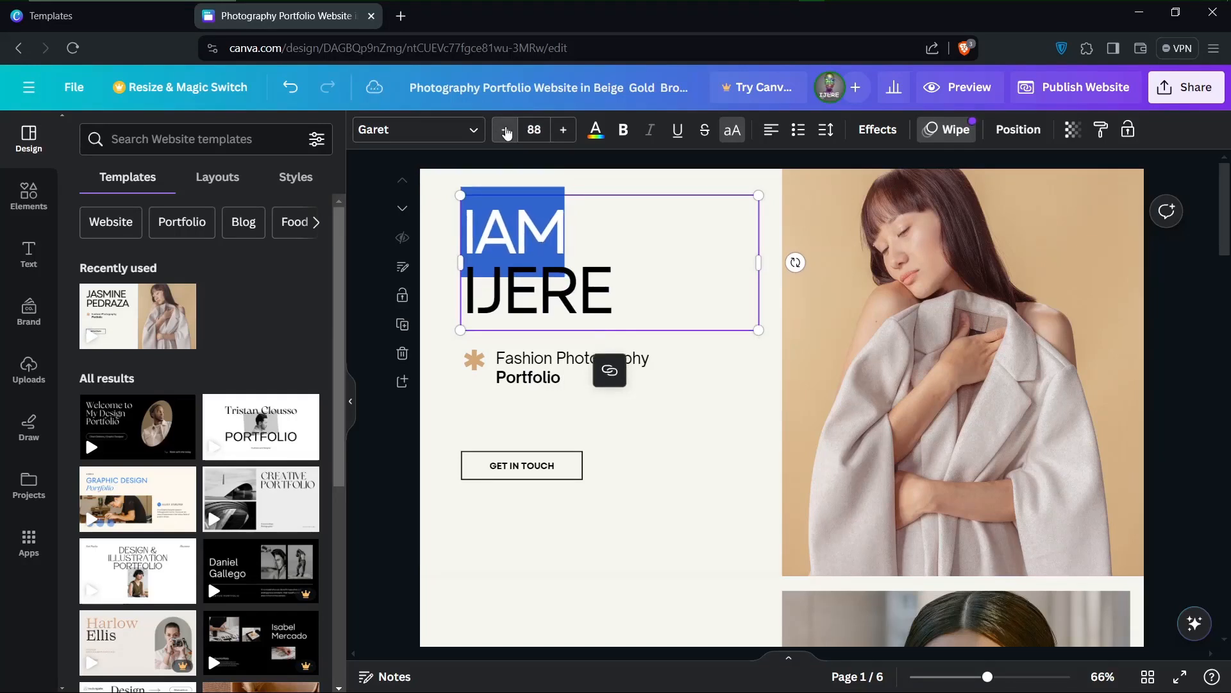
double_click(505, 132)
left_click(505, 131)
double_click(505, 131)
triple_click(505, 132)
double_click(505, 132)
triple_click(504, 131)
double_click(505, 132)
triple_click(505, 131)
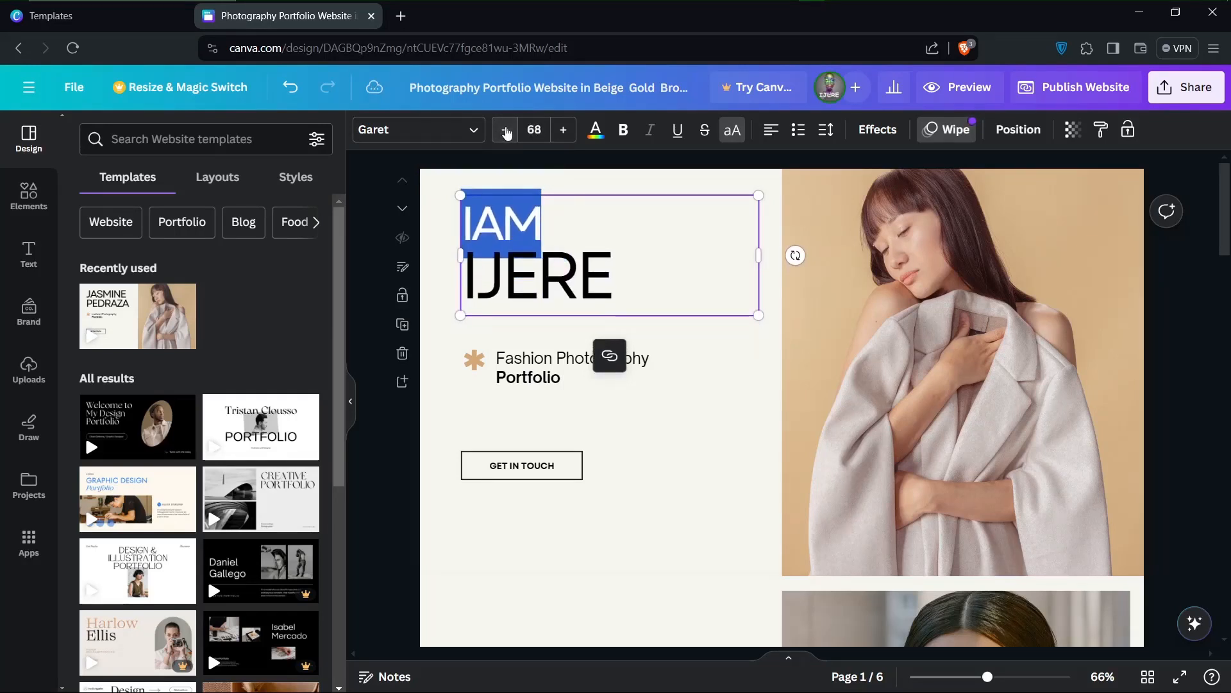
double_click(505, 131)
triple_click(504, 132)
triple_click(505, 132)
Try the Anton font on the heading's name line and settle on Archivo Black
left_click(592, 273)
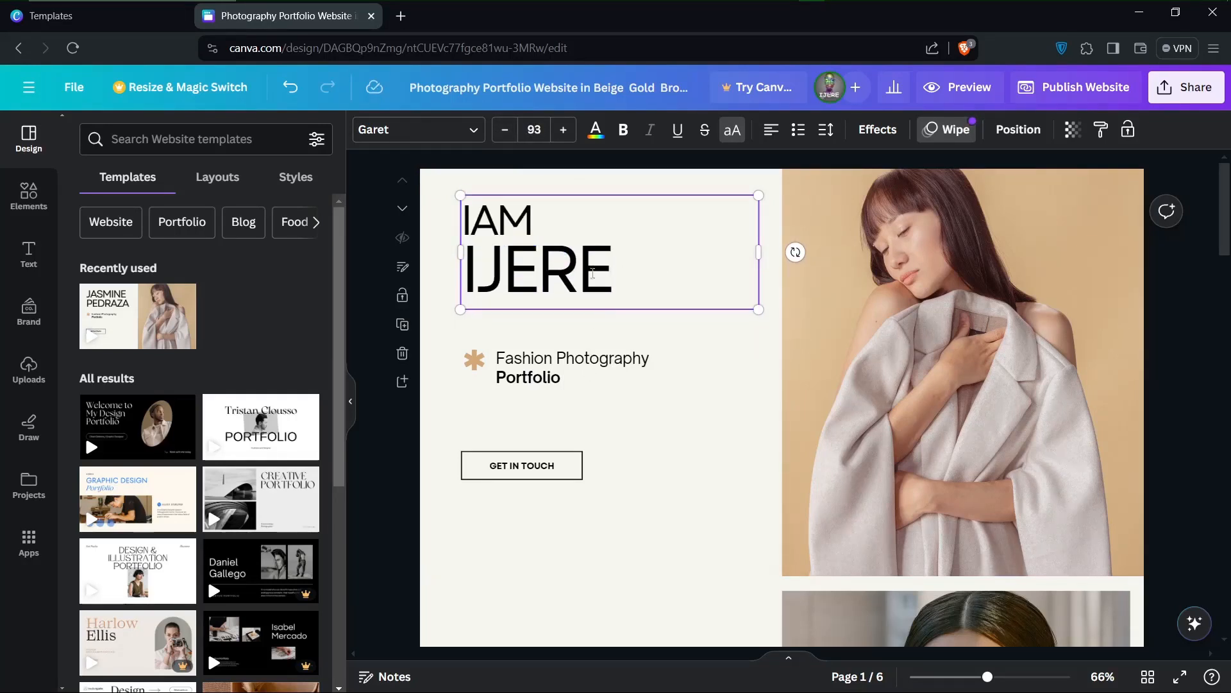
left_click_drag(620, 285, 473, 270)
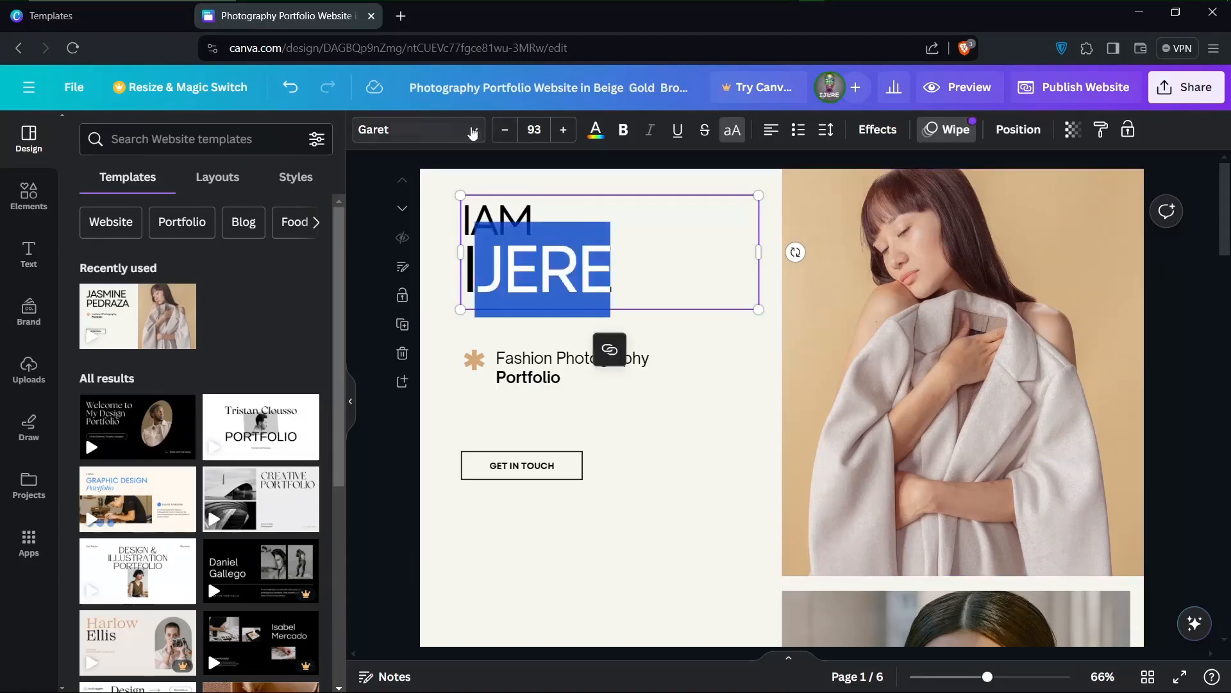
left_click(472, 131)
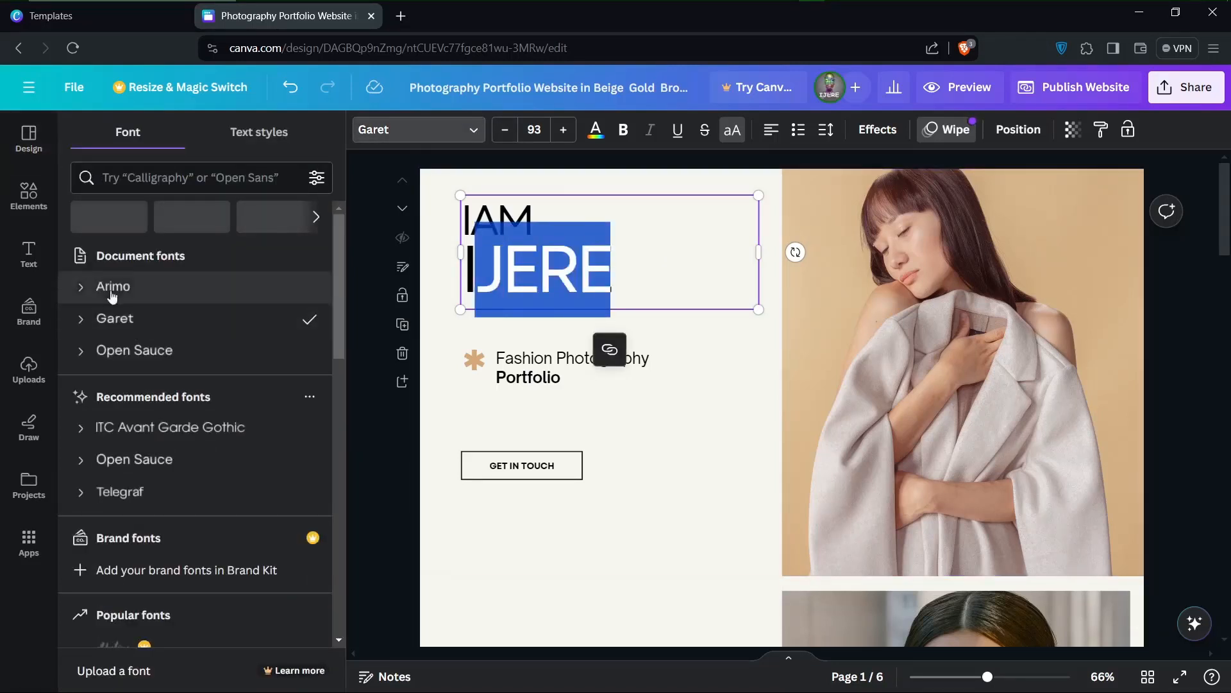
left_click(408, 130)
scroll(128, 555, "down", 3)
scroll(128, 556, "up", 2)
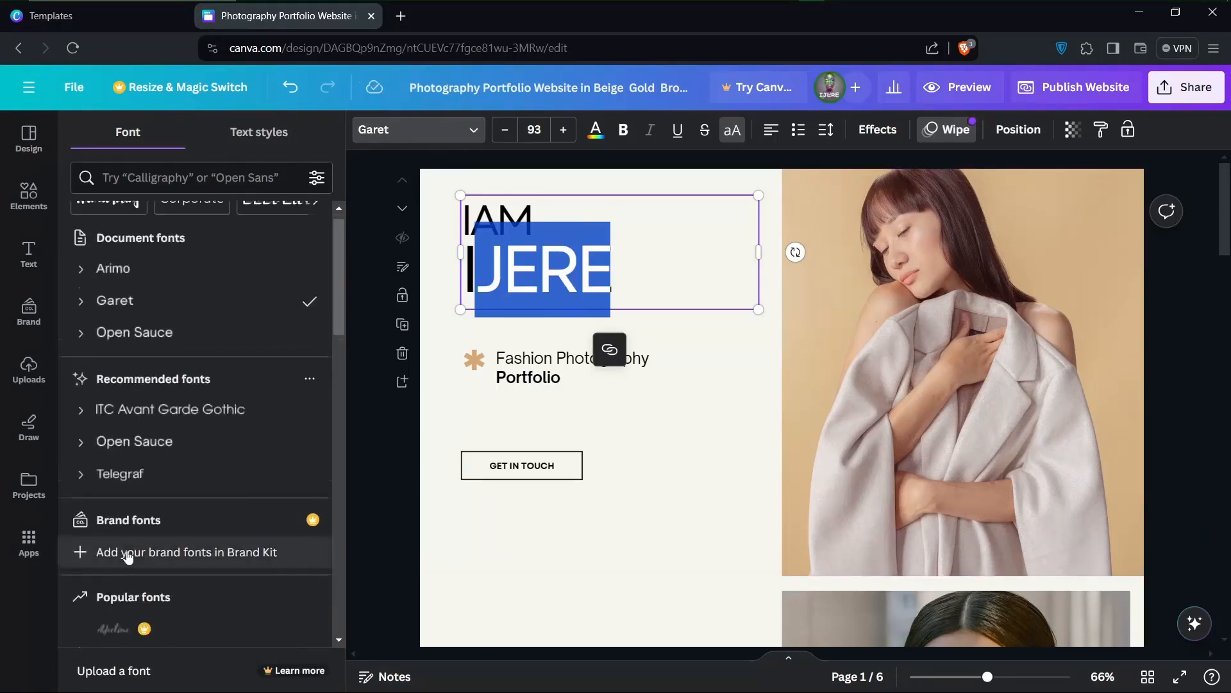
scroll(129, 556, "down", 3)
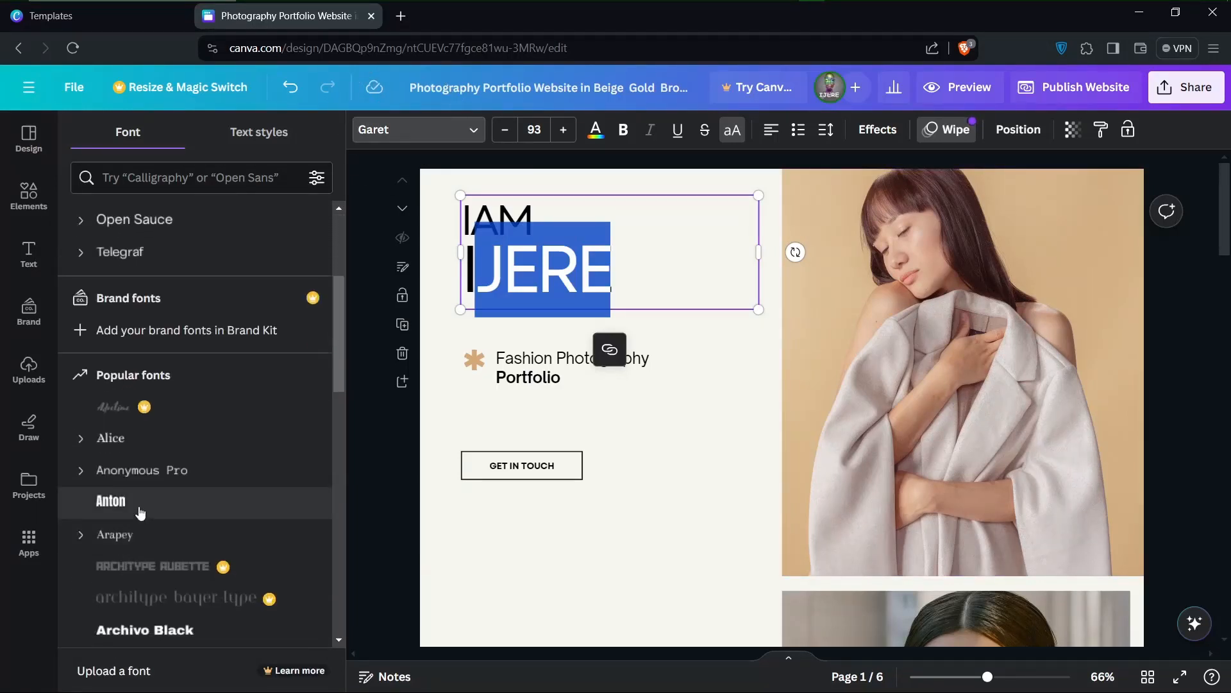
left_click(138, 512)
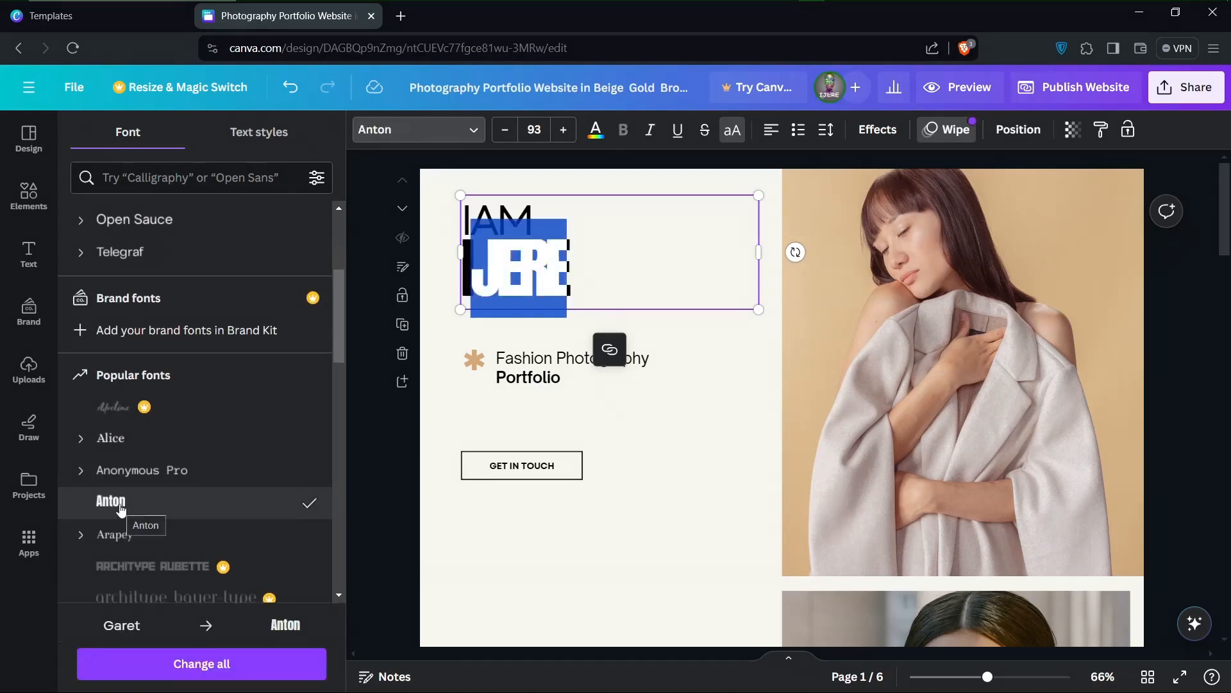
scroll(119, 513, "down", 5)
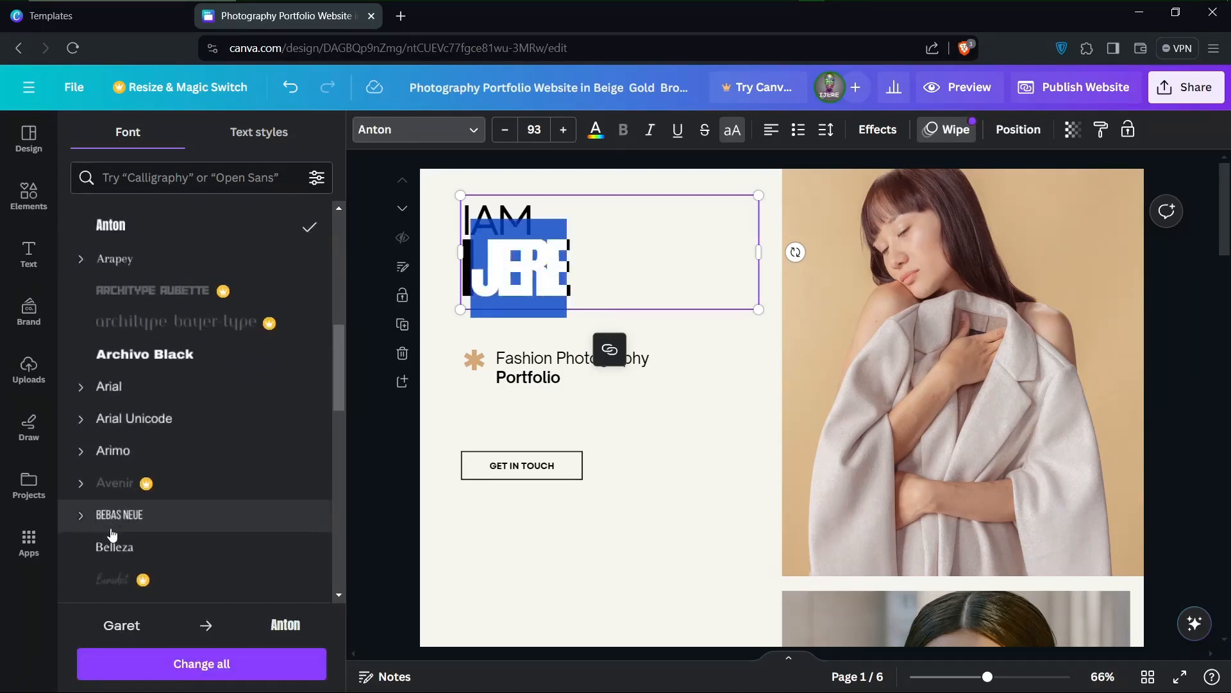
left_click(113, 361)
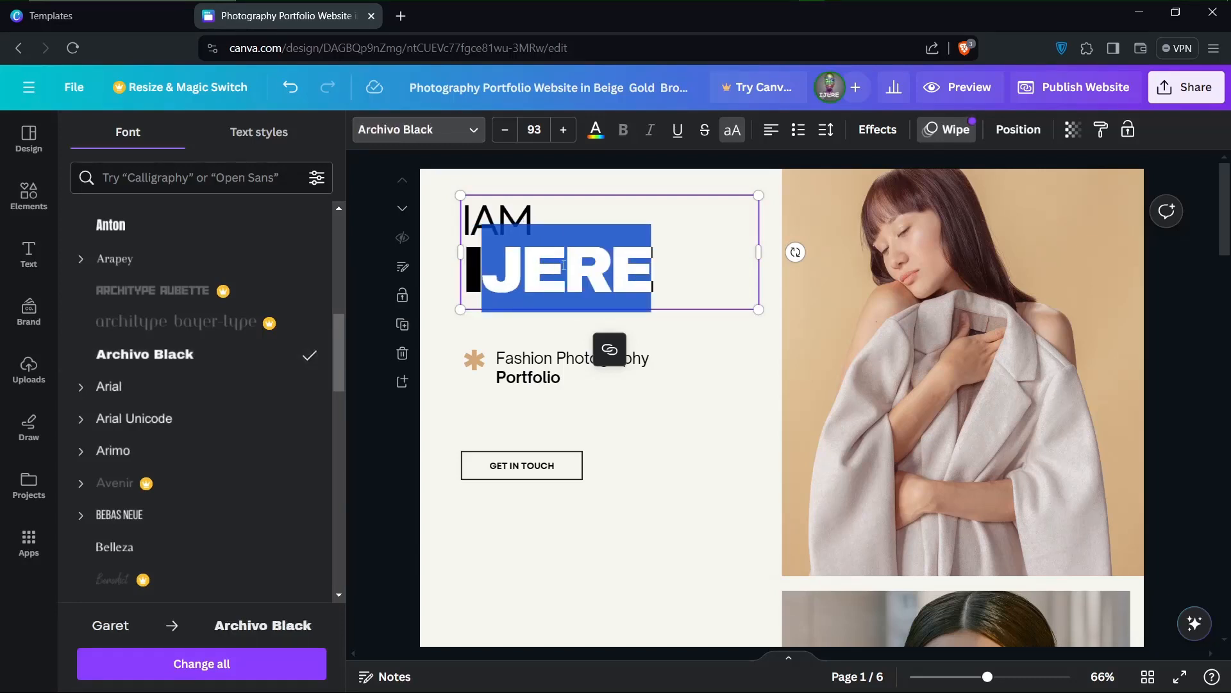
Set the heading's name line to font size 120 and enlarge the whole heading text box slightly toward the photo
left_click(569, 224)
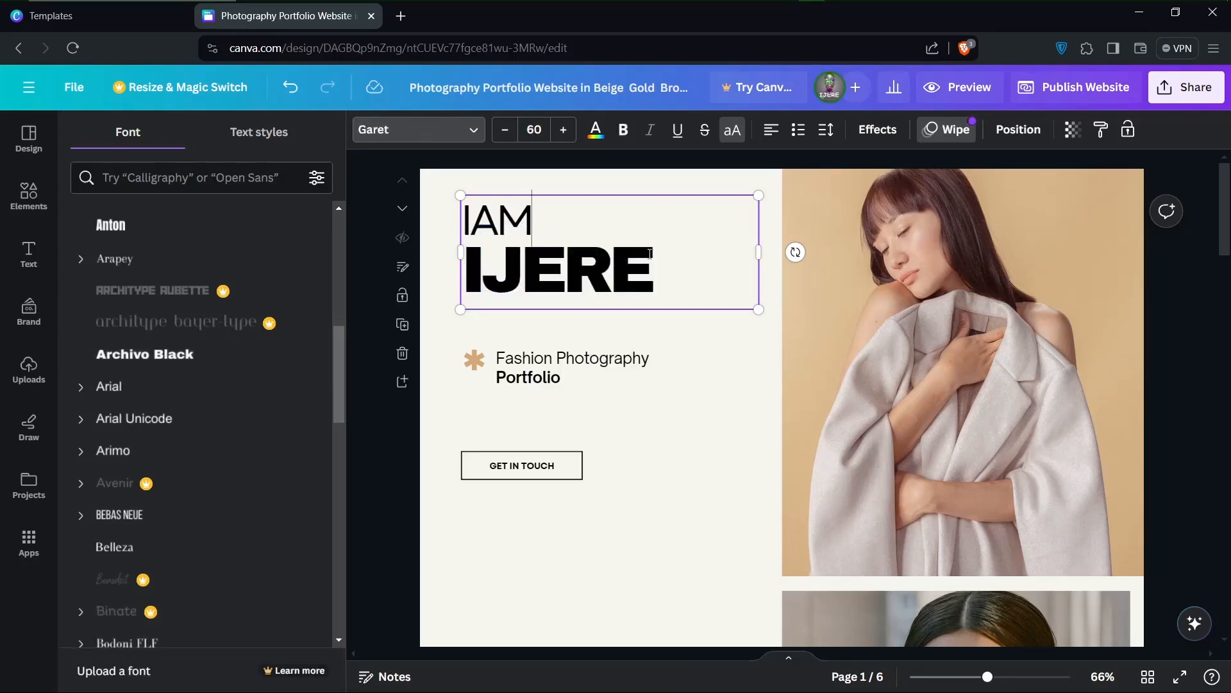
left_click_drag(650, 285, 460, 269)
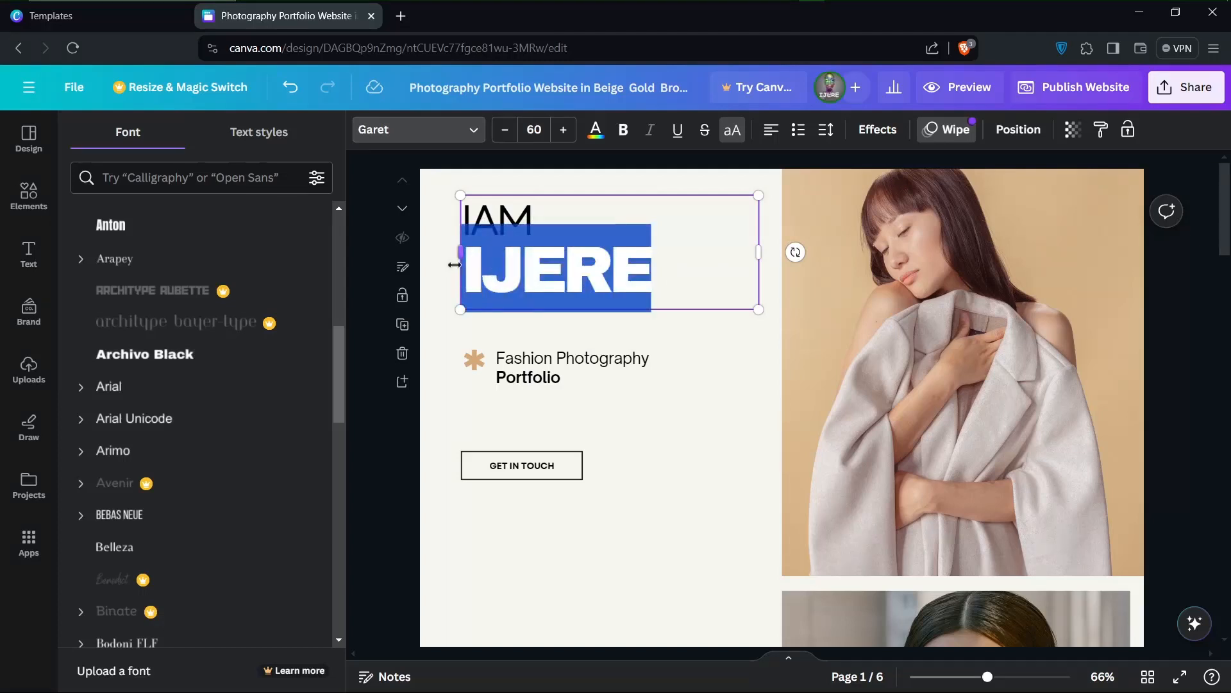
left_click(542, 130)
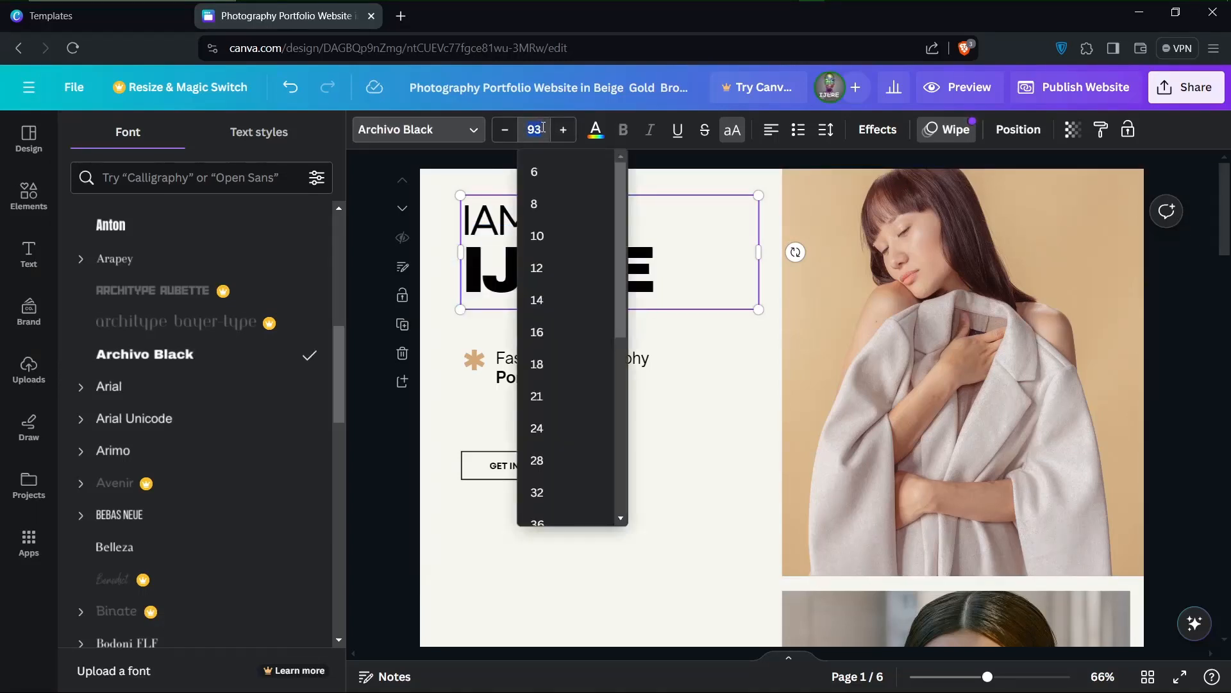
left_click(542, 129)
left_click(524, 129)
key("Return")
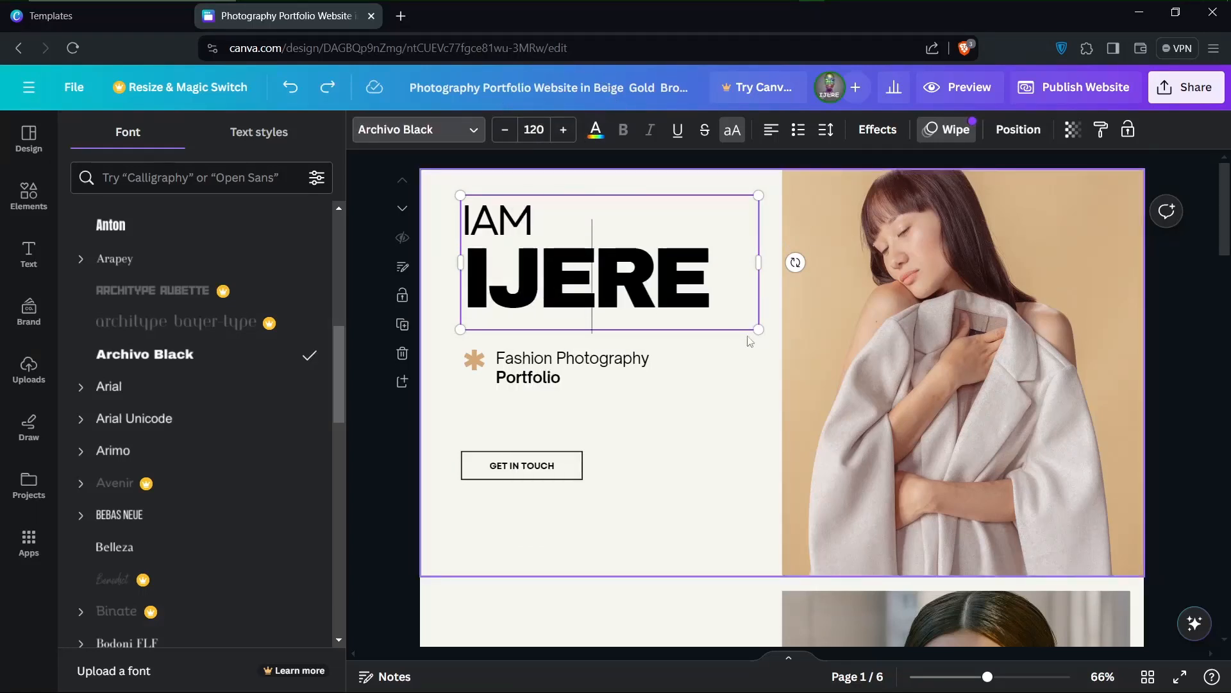
left_click_drag(758, 333, 776, 340)
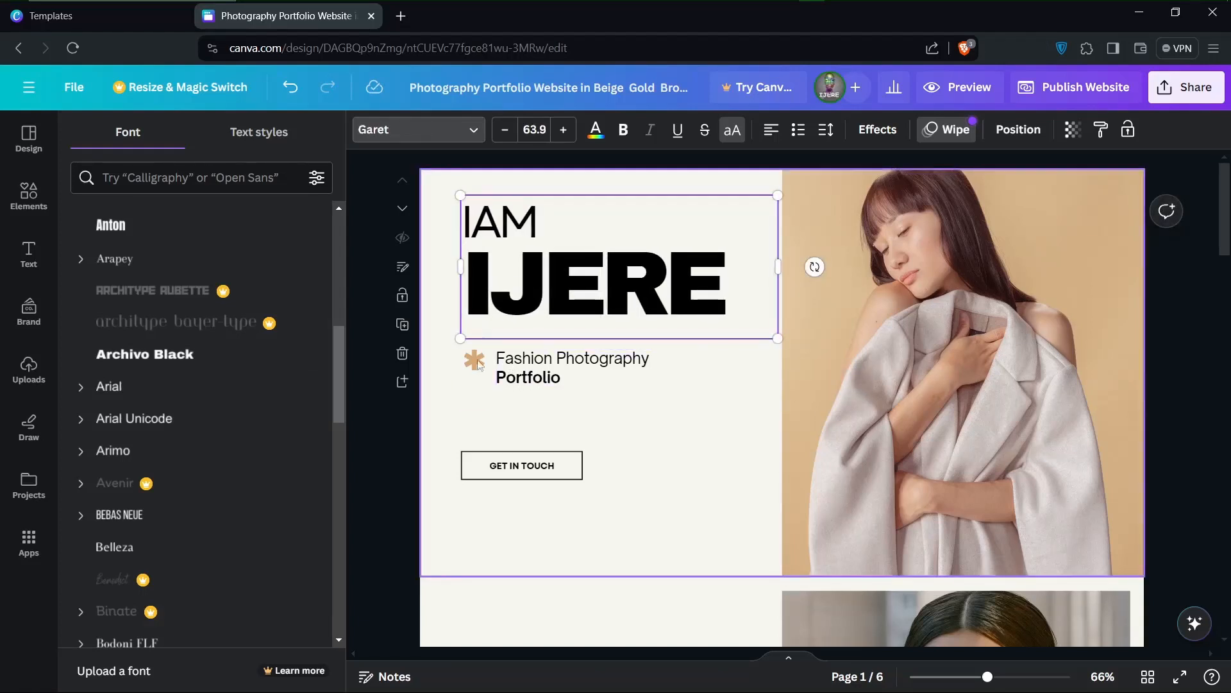
Replace "Fashion Photography" in the subtitle under the heading with "Graphic Design", keeping the "Portfolio" line
left_click(545, 372)
left_click(621, 377)
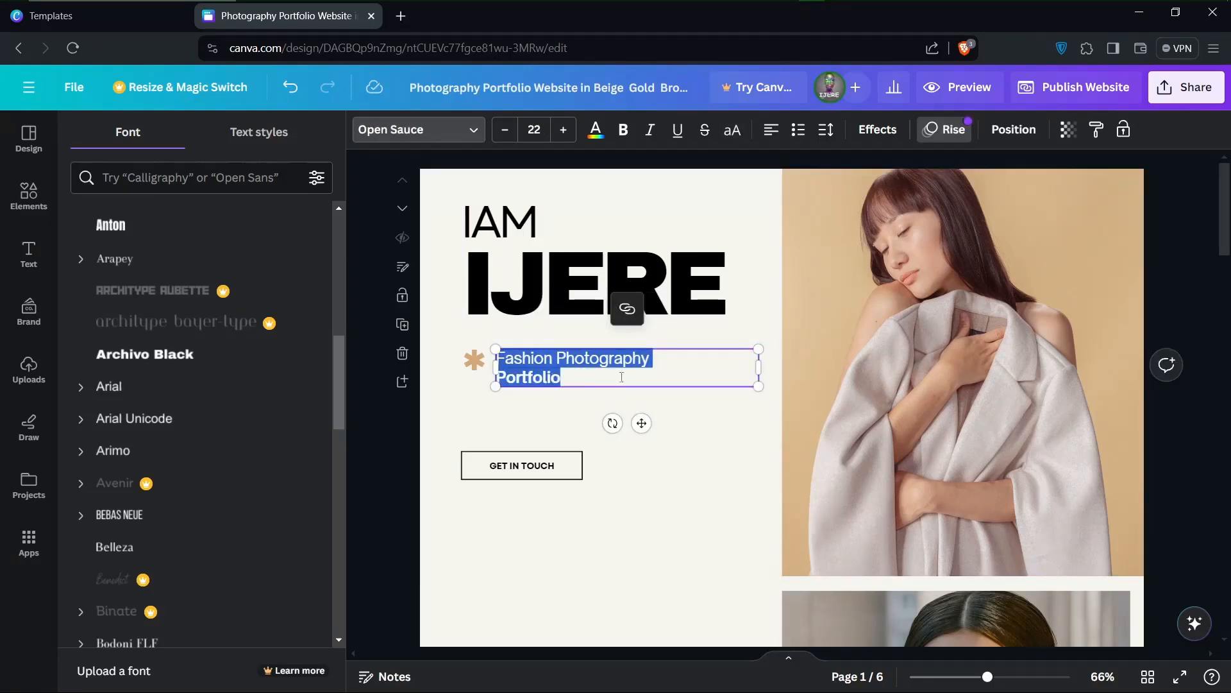
left_click_drag(656, 366, 500, 356)
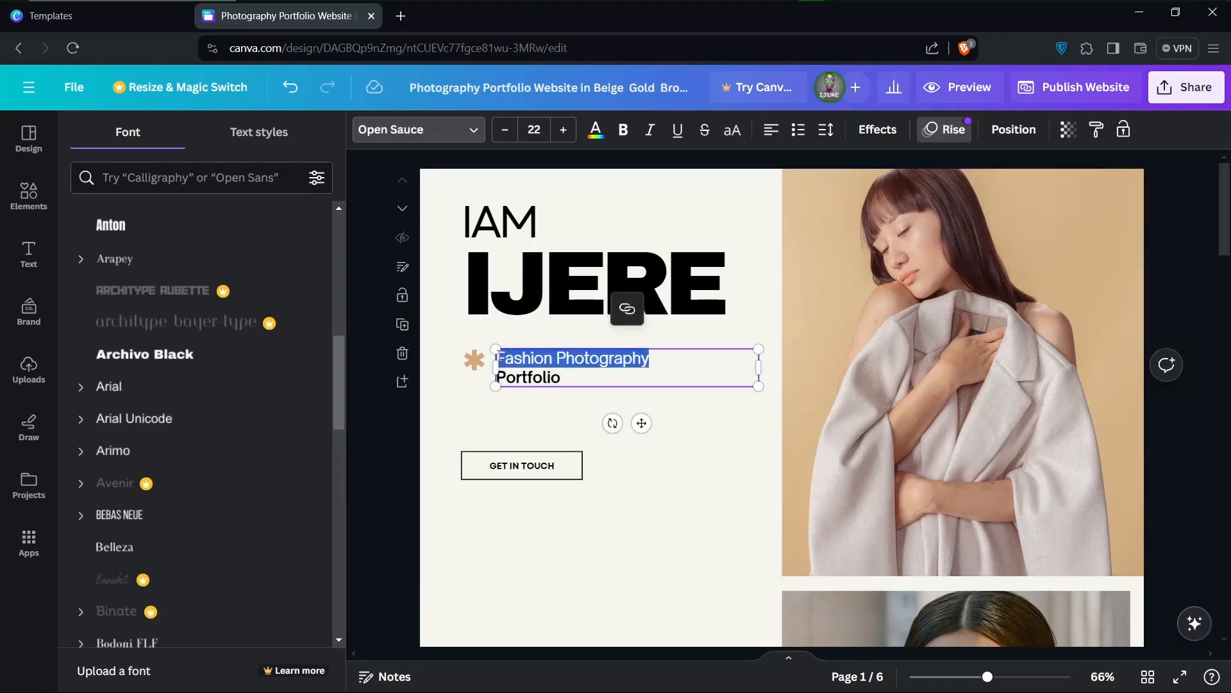
type("Design")
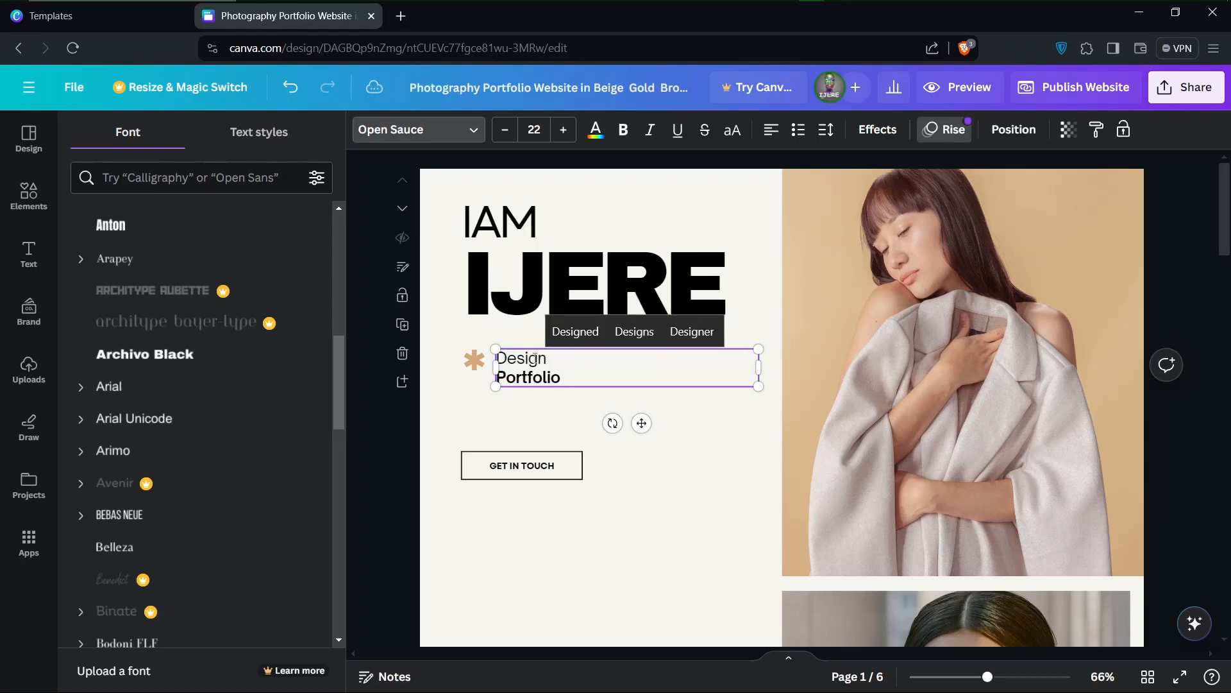
left_click(498, 357)
type("Grapho")
key("BackSpace")
type("ic")
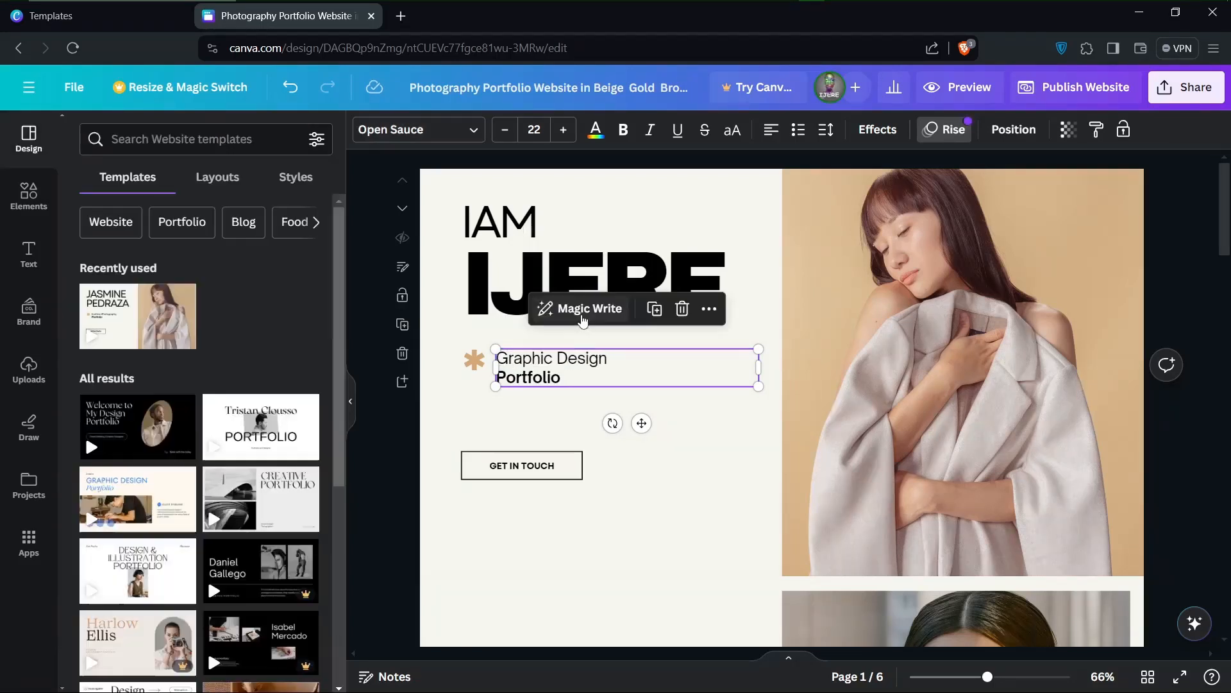
Generate additional copy from the "Graphic Design Portfolio" subtitle with Magic Write's Continue writing option
left_click(583, 310)
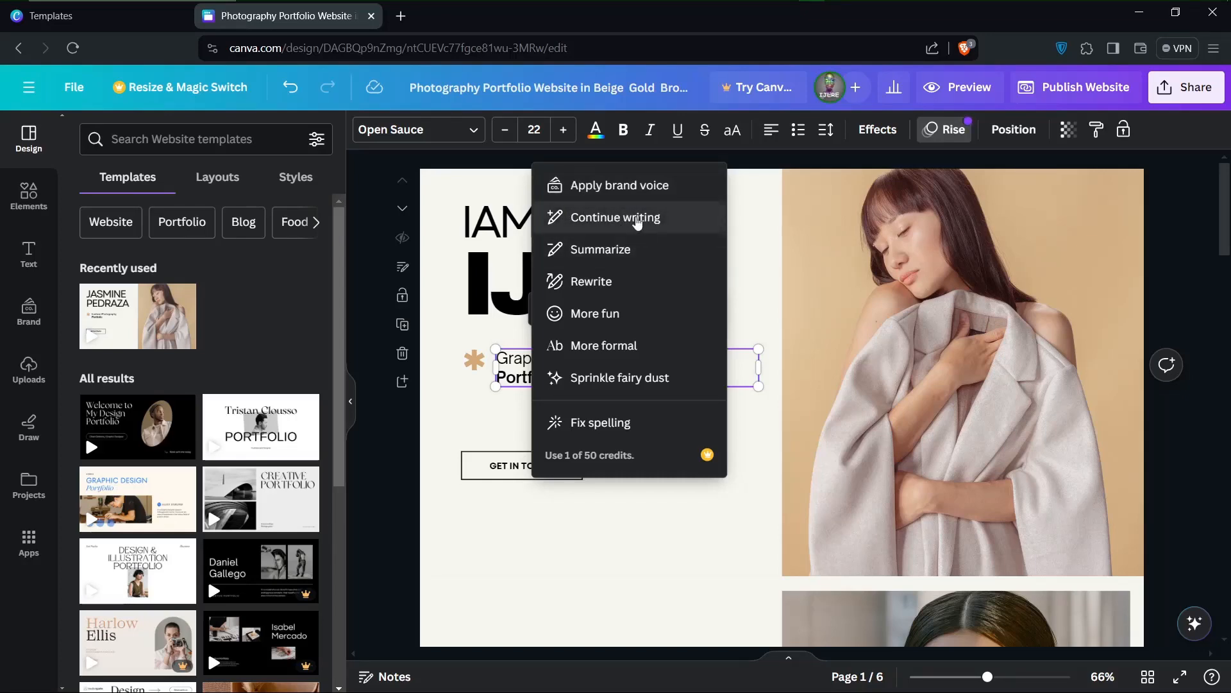
left_click(636, 218)
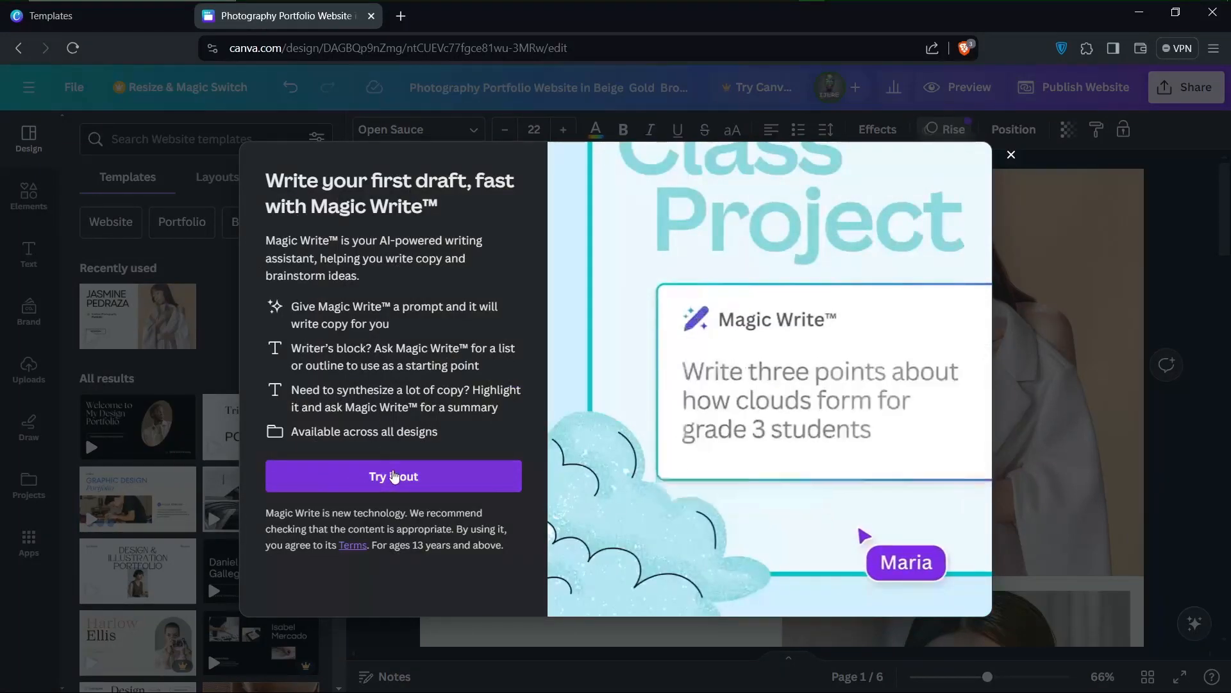
left_click(377, 478)
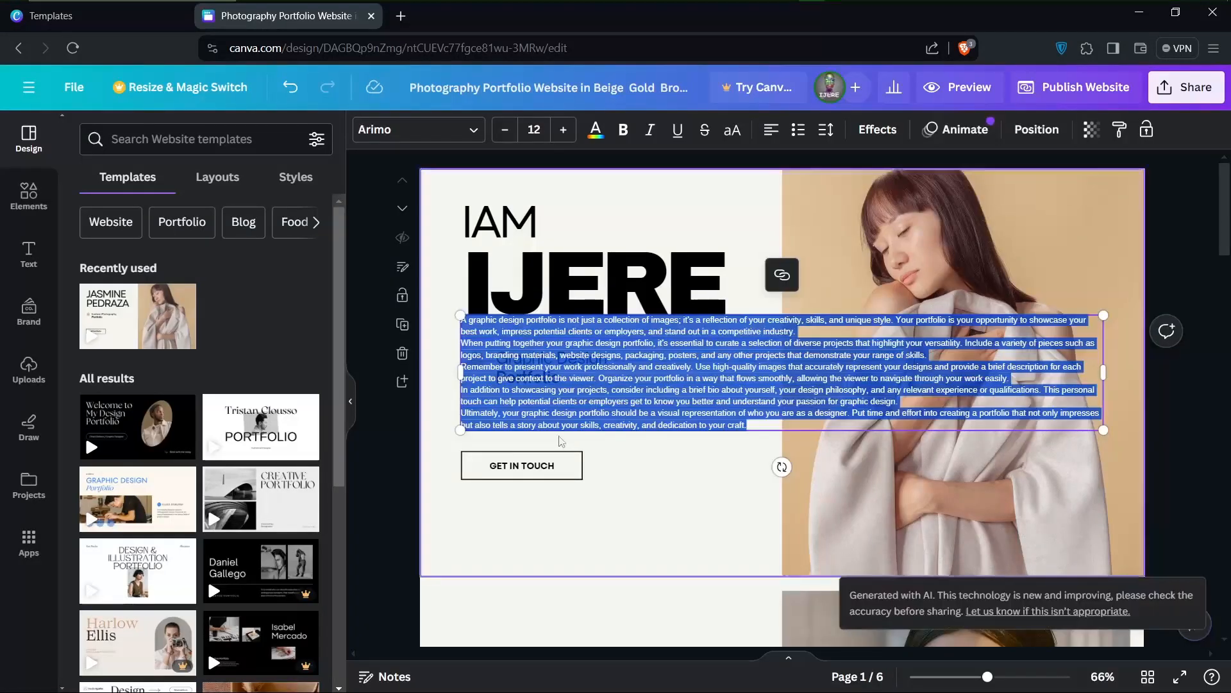
Condense the AI-generated portfolio paragraphs with Magic Write's Summarize option
left_click(510, 398)
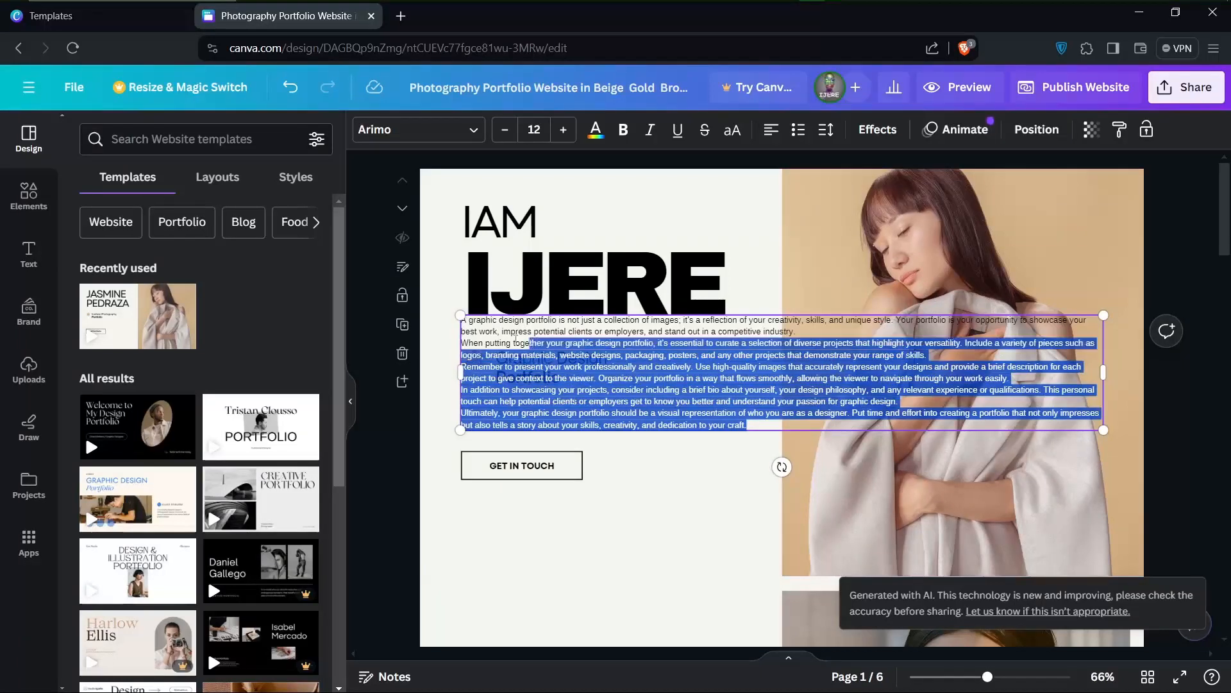
left_click_drag(749, 426, 452, 312)
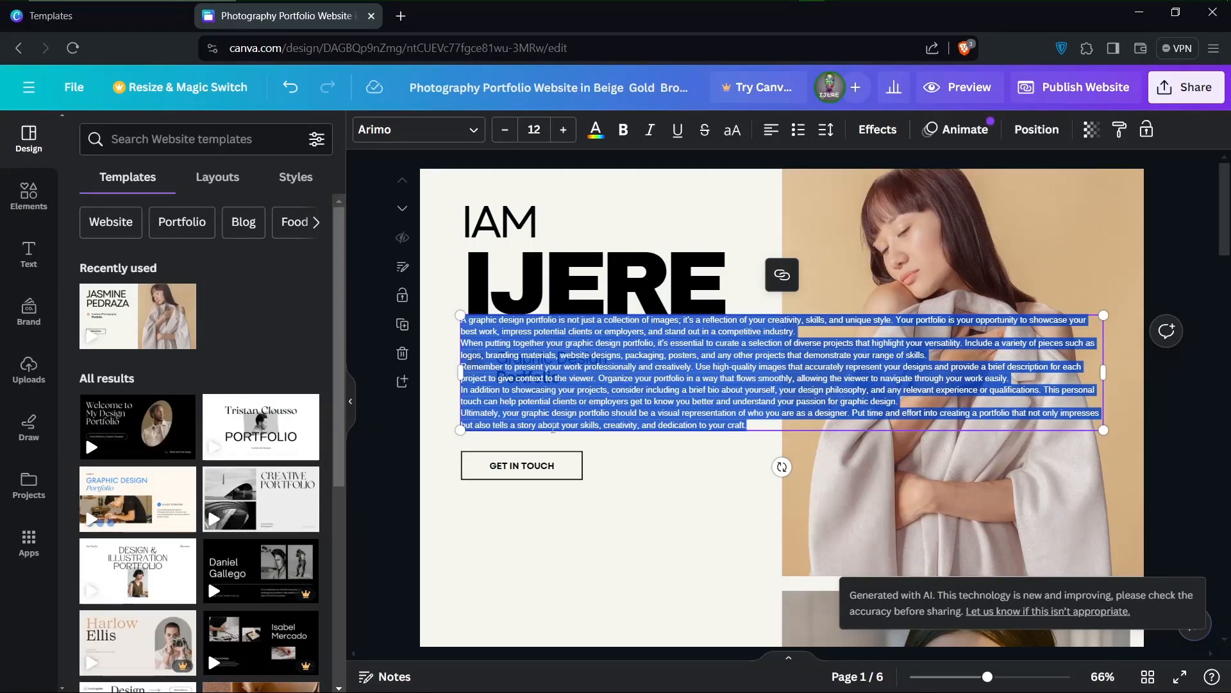
left_click(499, 532)
left_click(560, 420)
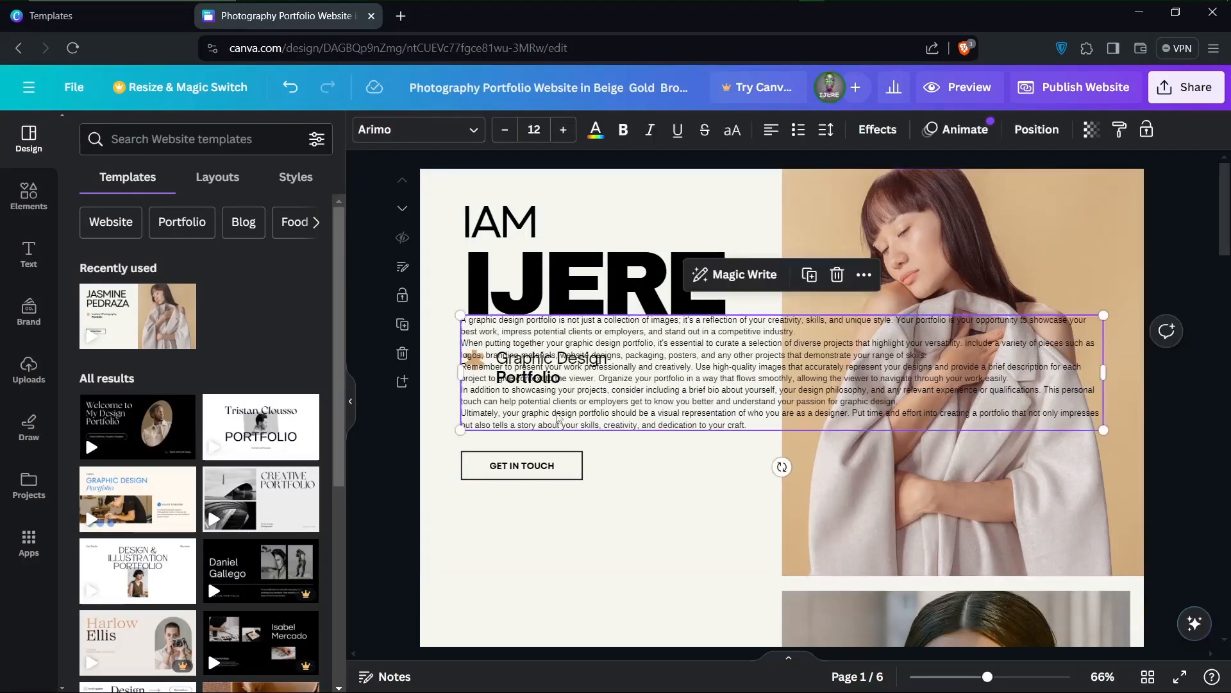
left_click(743, 276)
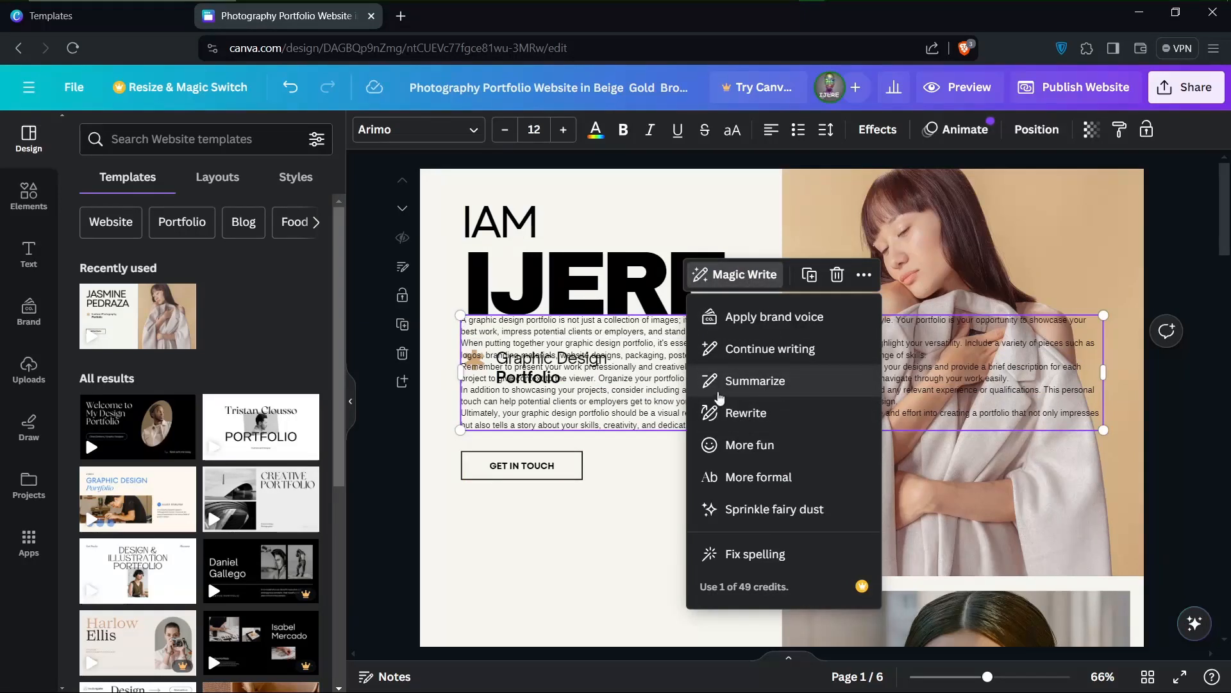
left_click(742, 383)
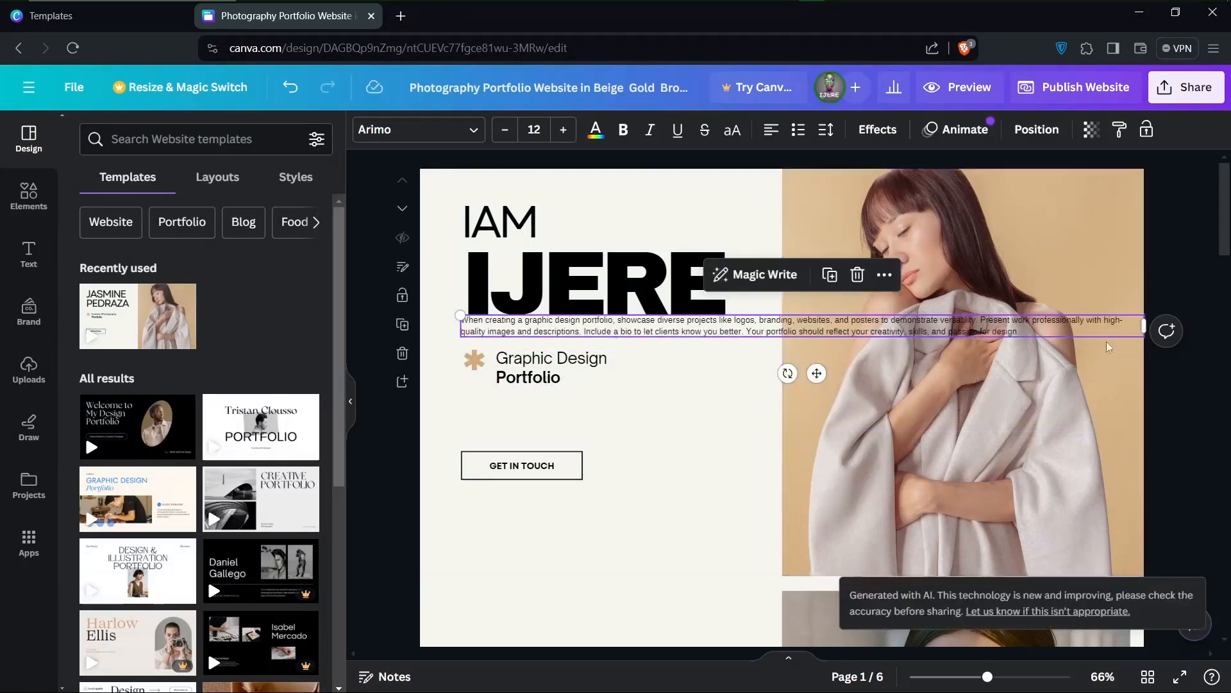
Narrow the summary paragraph to the heading's column width and move the "Graphic Design Portfolio" subtitle down to just above the GET IN TOUCH button
left_click_drag(1116, 327, 728, 310)
left_click(541, 399)
left_click(526, 384)
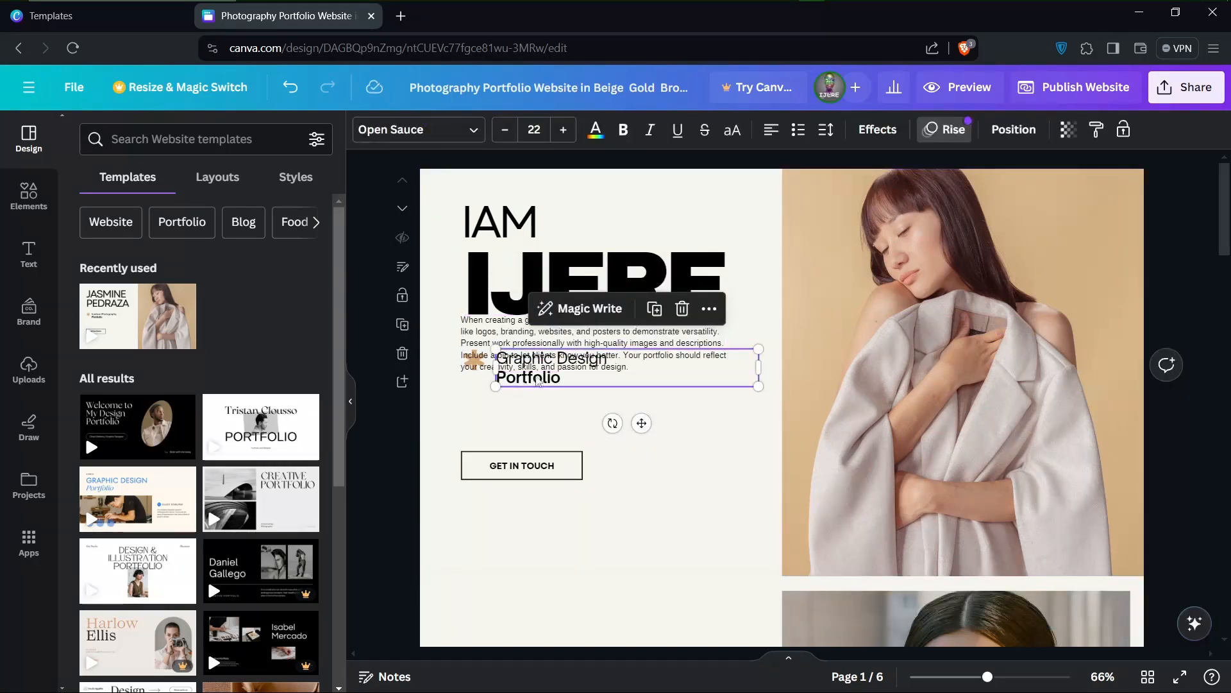
left_click_drag(537, 382, 504, 438)
left_click(616, 405)
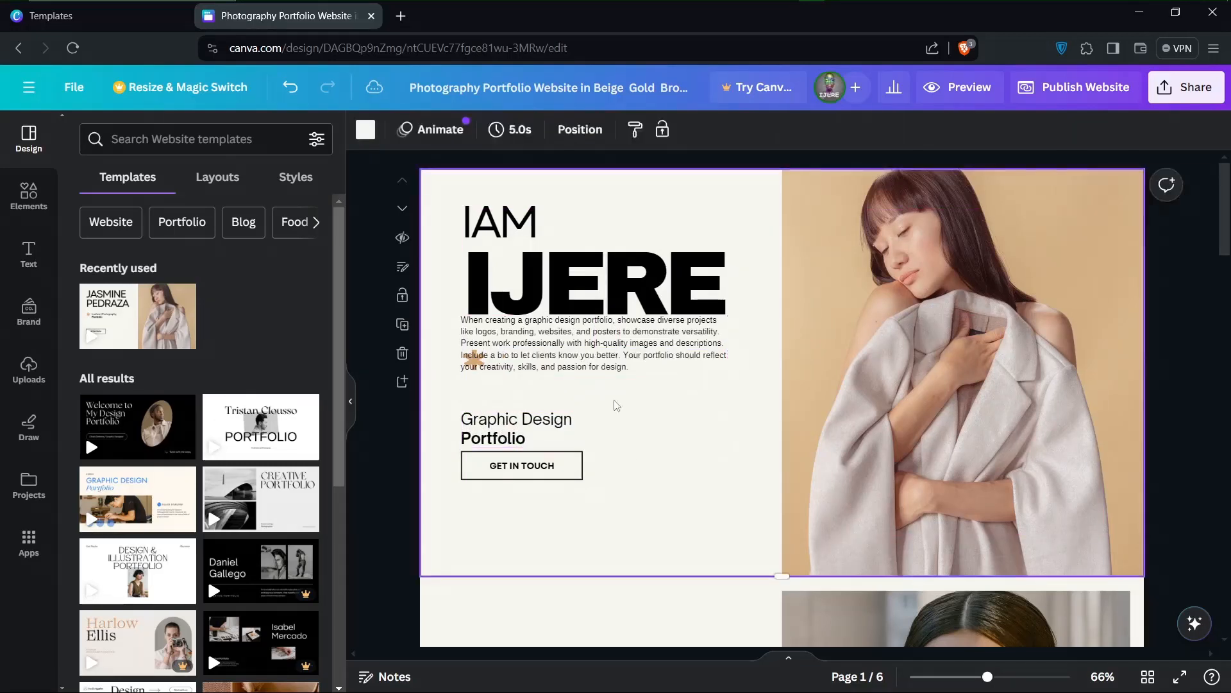
Move the asterisk ornament beside the GET IN TOUCH button and place the summary paragraph directly under the name heading, aligned with its left edge
left_click(540, 339)
left_click_drag(535, 337, 573, 357)
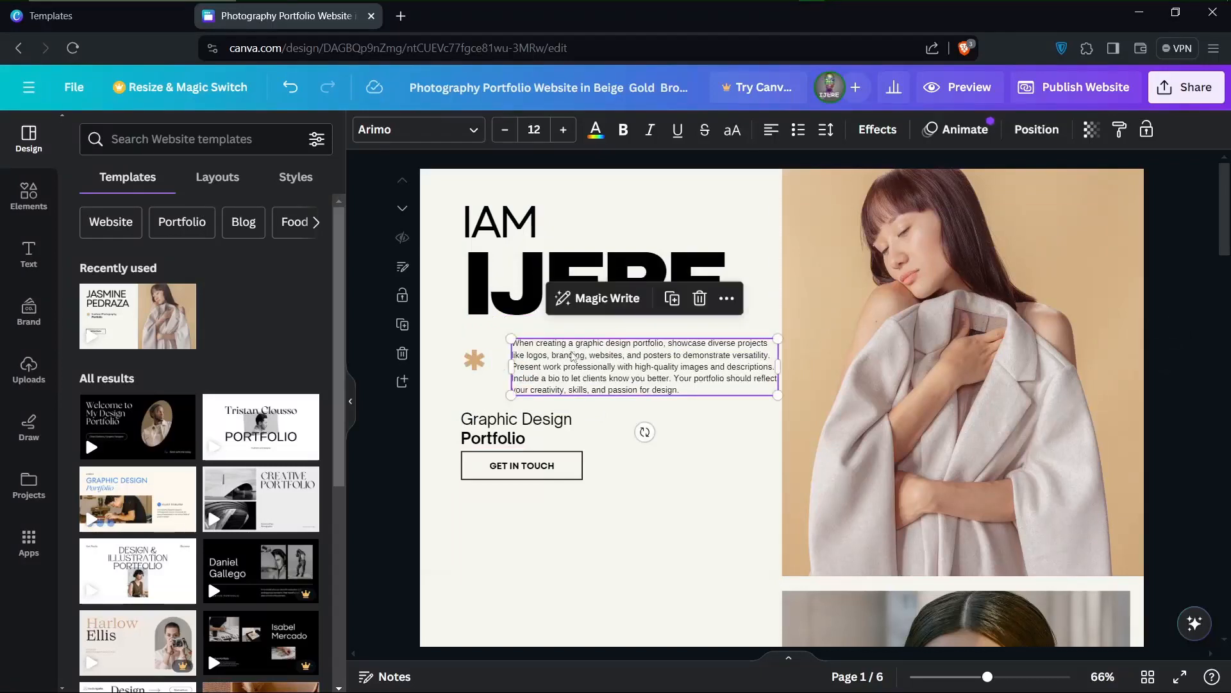
left_click(473, 361)
left_click_drag(473, 361, 646, 492)
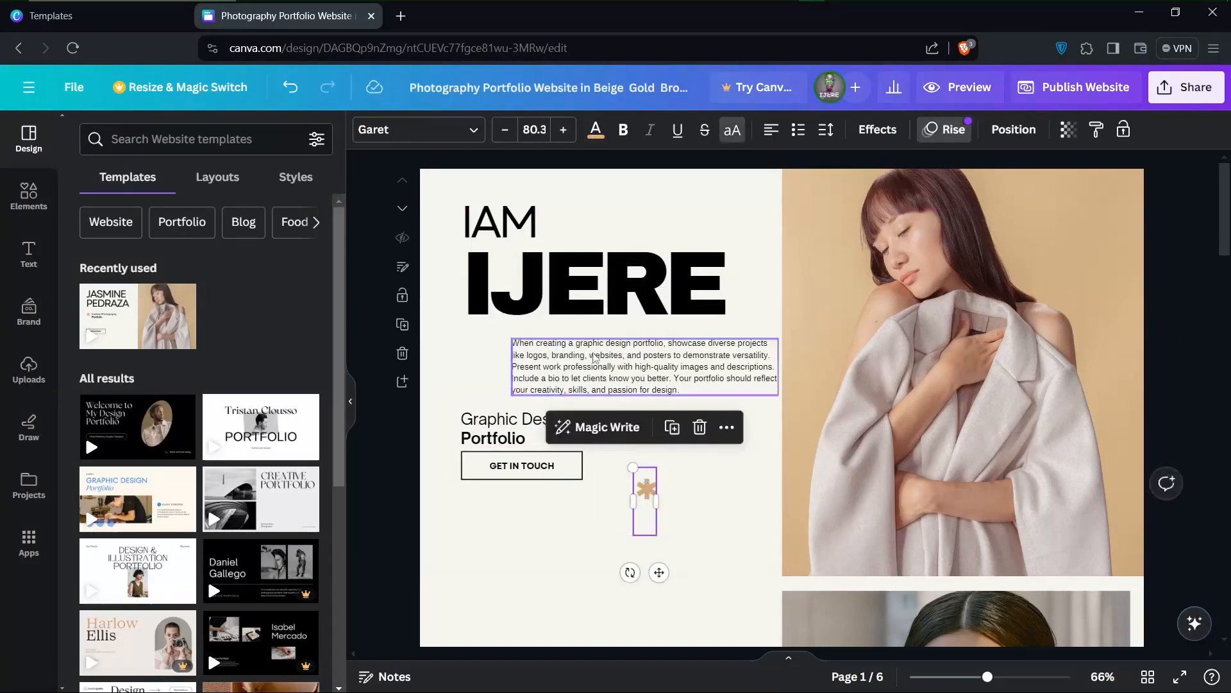
left_click(639, 365)
left_click_drag(639, 366, 589, 354)
left_click(503, 233)
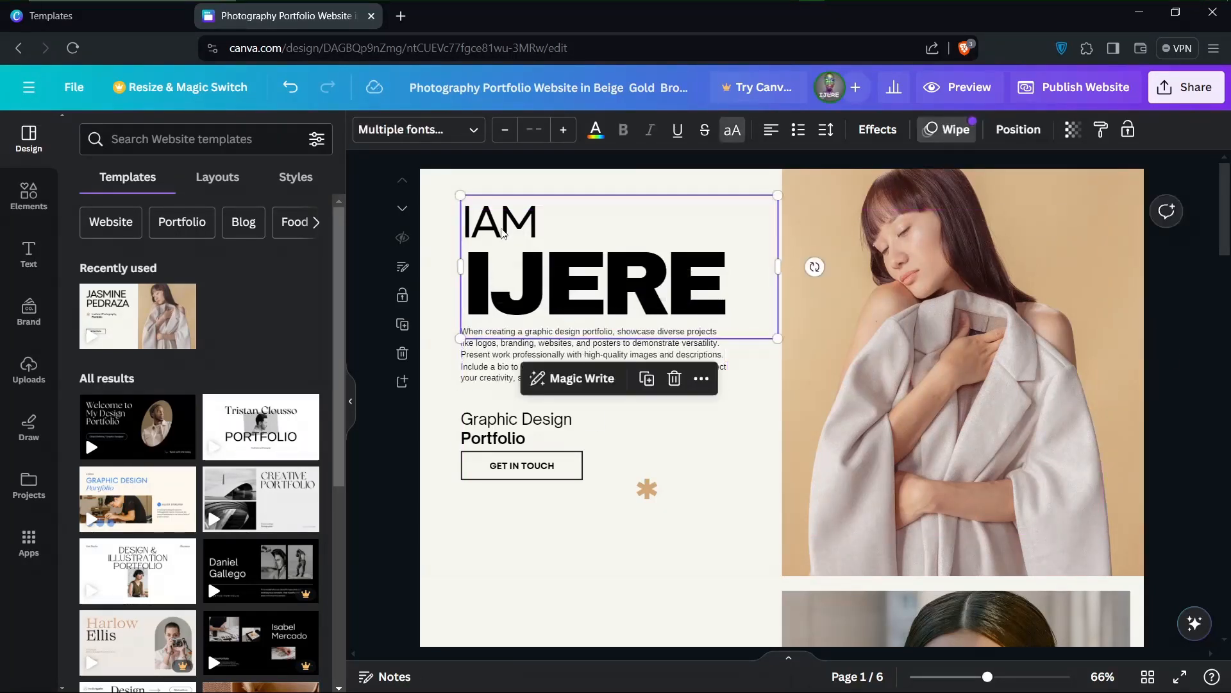
left_click(734, 463)
Set the summary paragraph's font size to 10
left_click(559, 363)
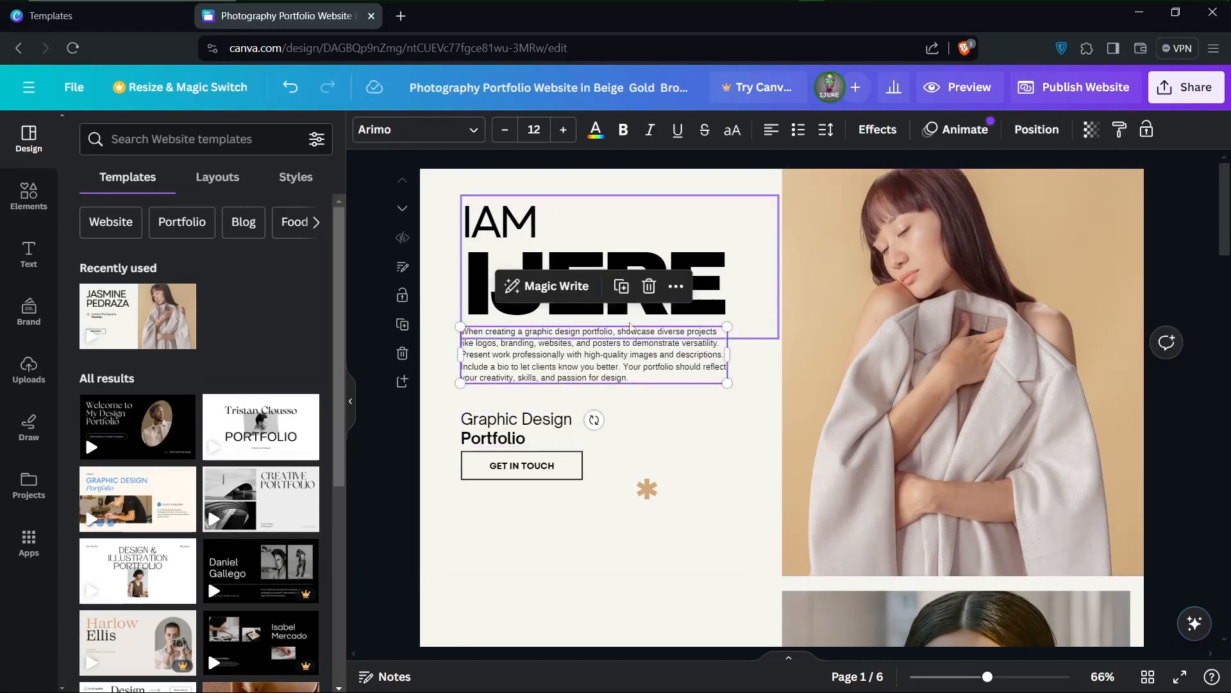
left_click(506, 131)
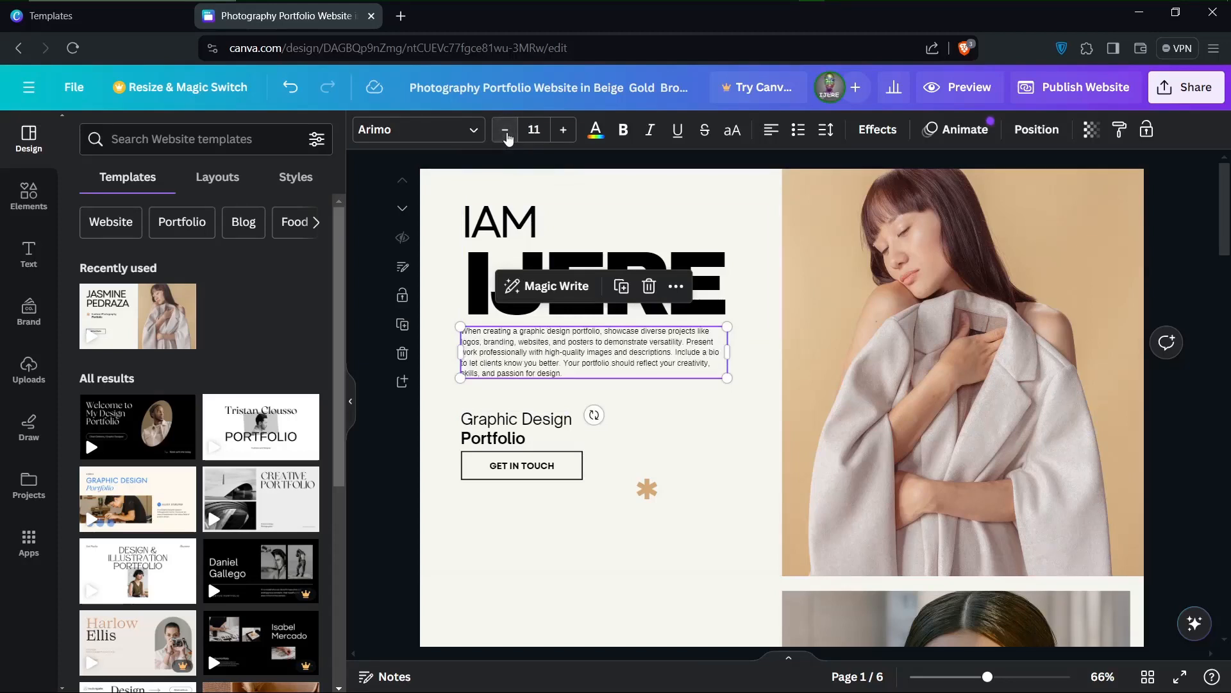
left_click(506, 134)
left_click(506, 133)
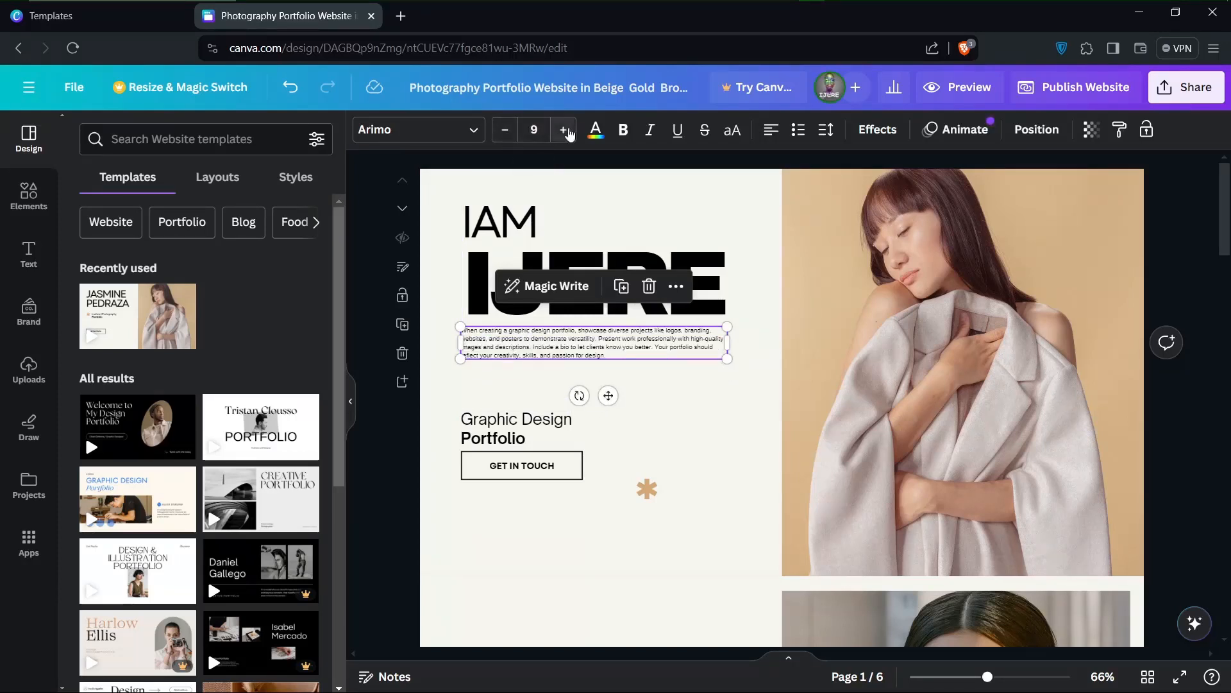
left_click(567, 131)
Move the "Graphic Design Portfolio" subtitle slightly up from the GET IN TOUCH button and delete the asterisk ornament
left_click(476, 444)
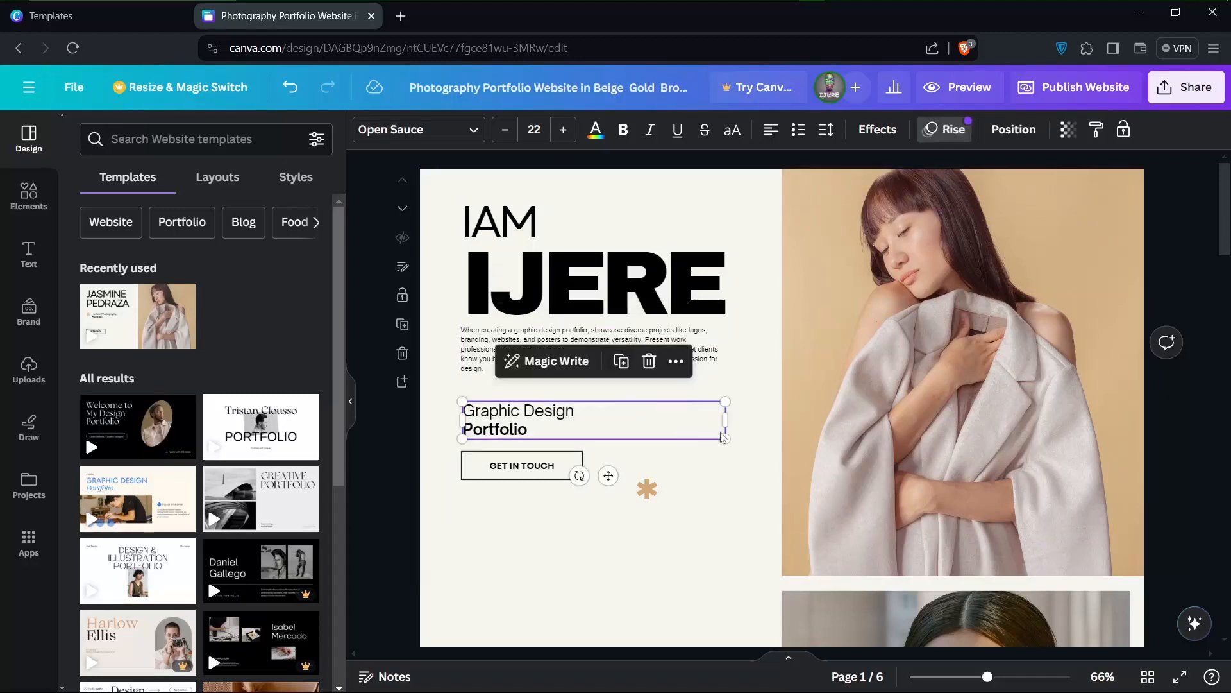
left_click(429, 461)
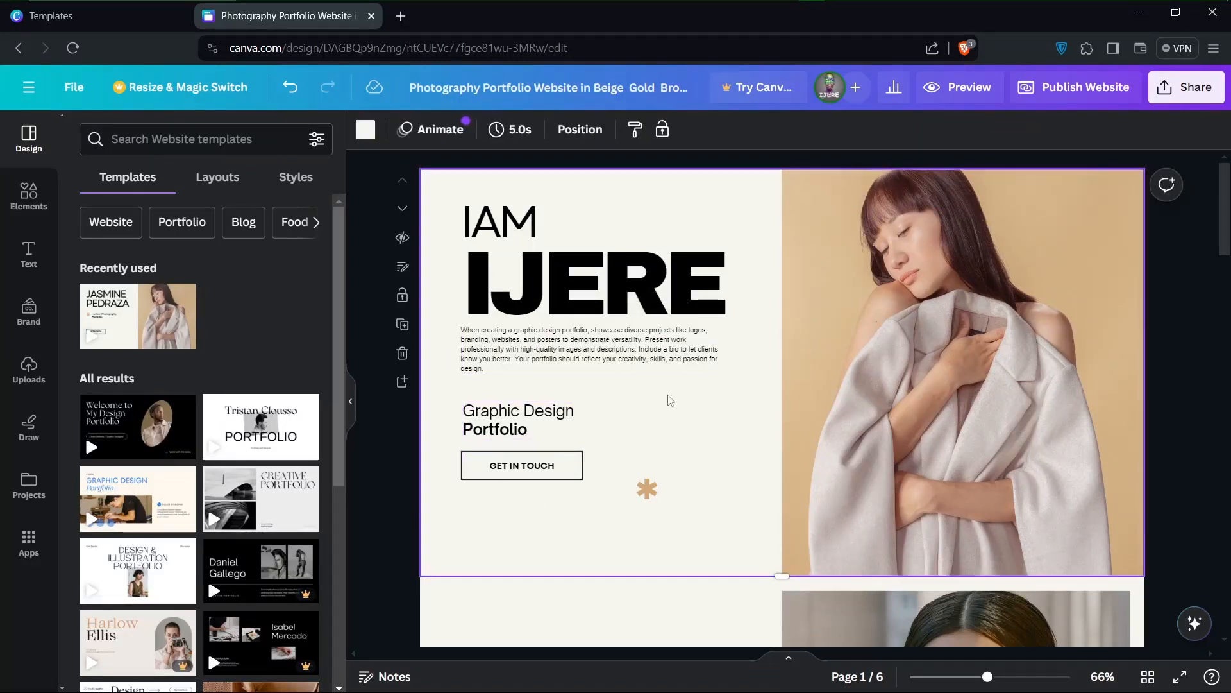
left_click(647, 488)
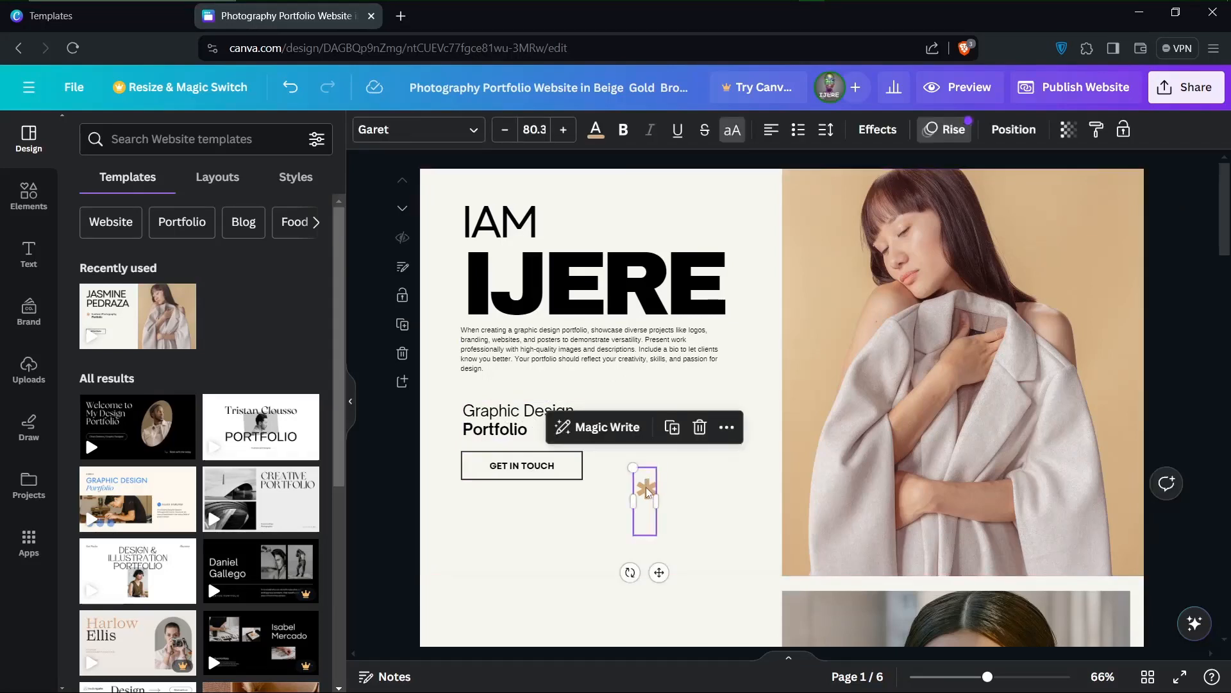
left_click(699, 428)
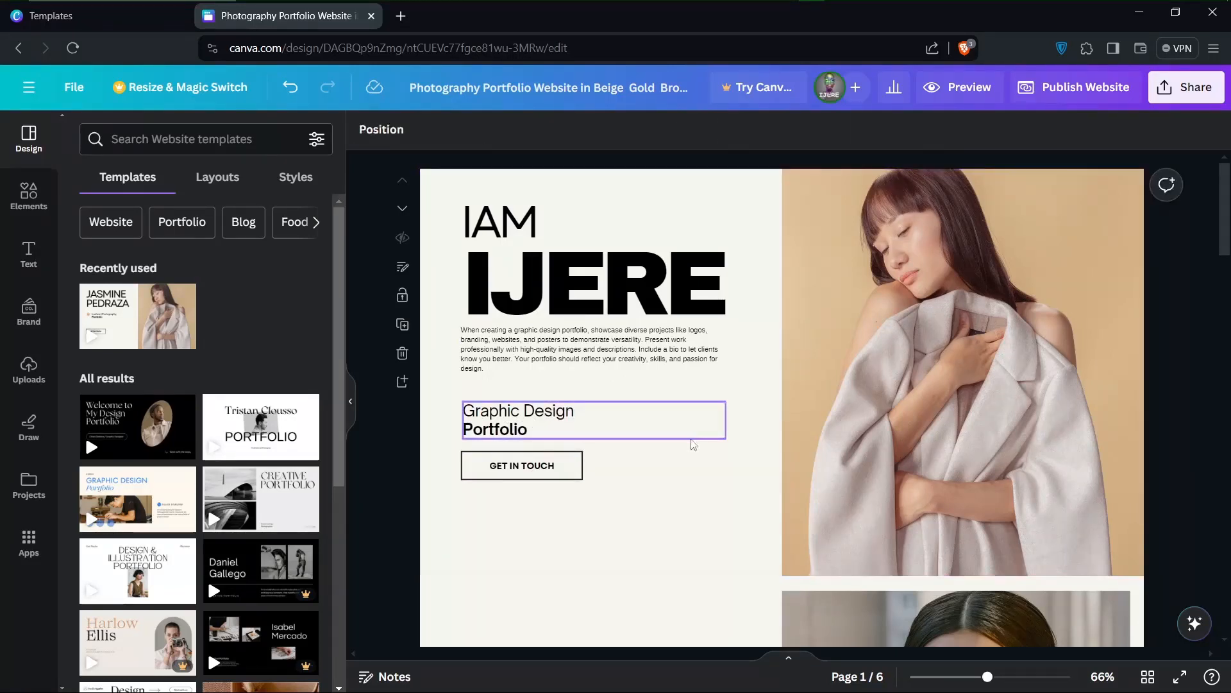
Move the heading, paragraph, subtitle and GET IN TOUCH button down together to centre them vertically beside the photo
left_click_drag(431, 190, 731, 536)
left_click_drag(590, 284, 585, 338)
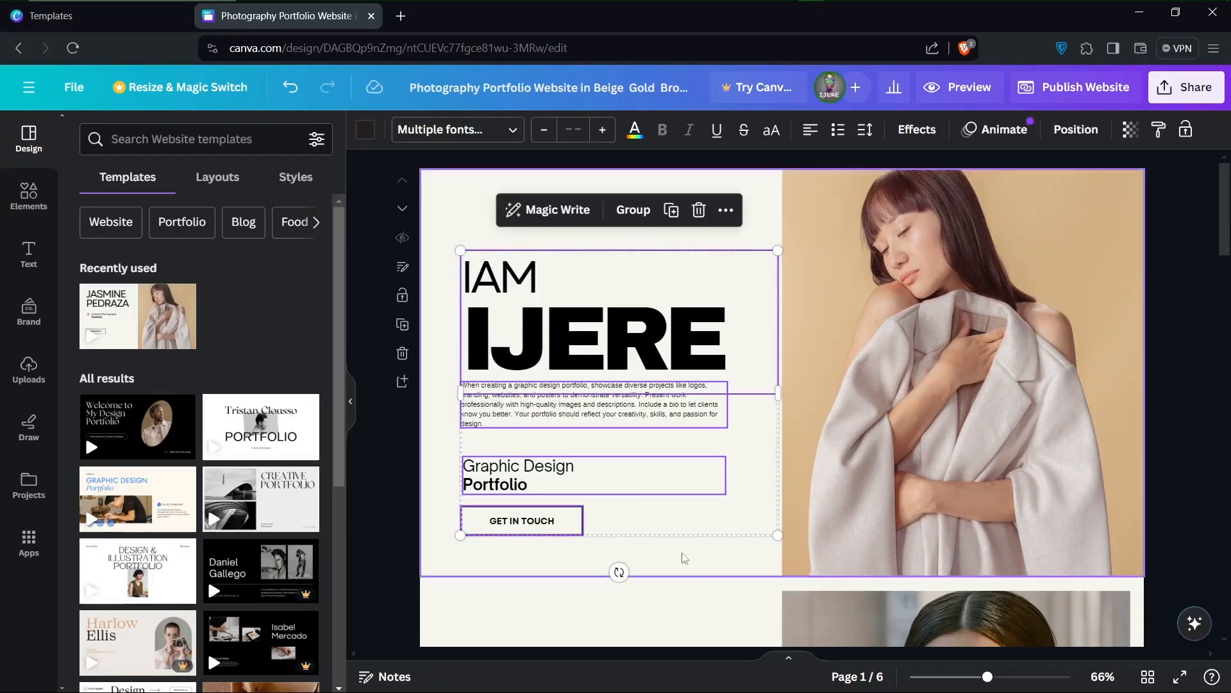
left_click(705, 602)
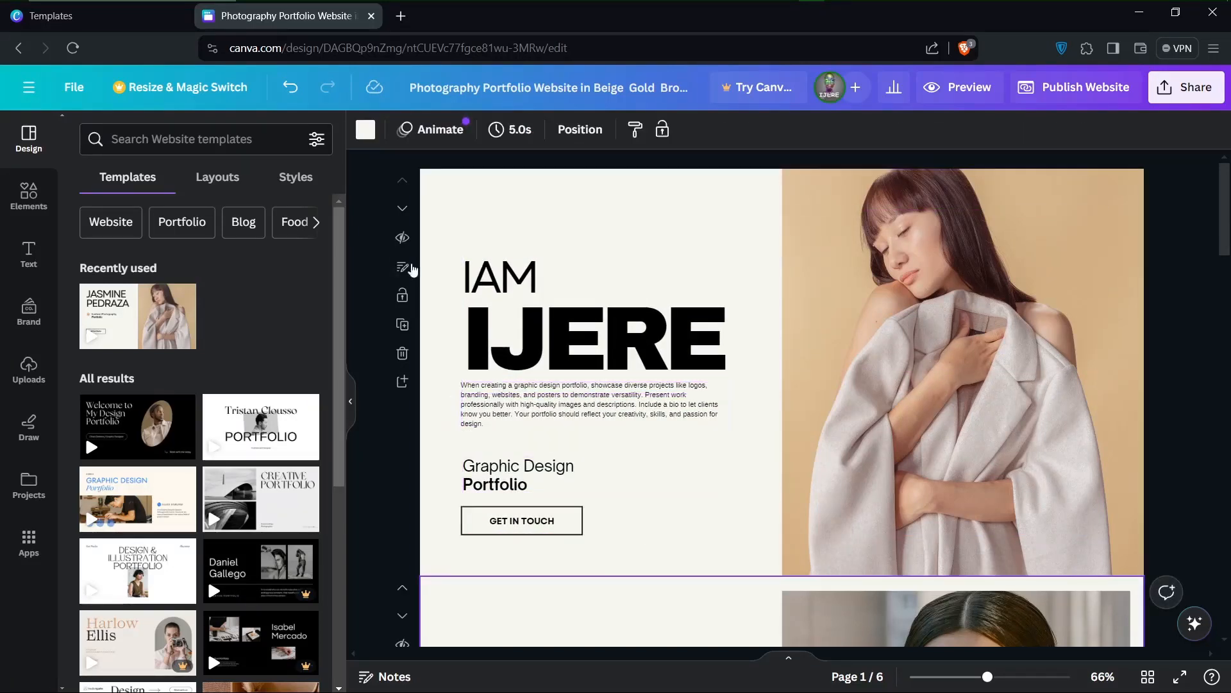
Raise the heading and paragraph slightly, and the "Graphic Design Portfolio" subtitle a little above the GET IN TOUCH button
left_click_drag(435, 236, 737, 440)
mouse_move(639, 319)
left_mouse_down()
mouse_move(633, 286)
mouse_move(640, 303)
left_mouse_up()
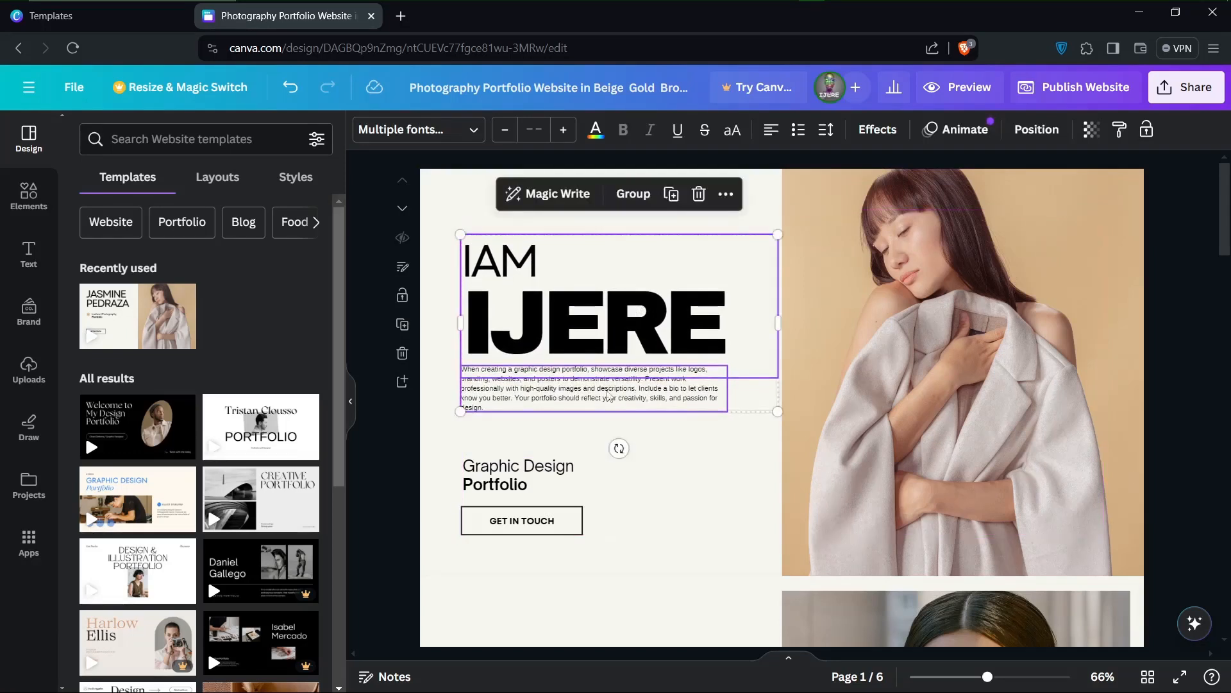
left_click(631, 500)
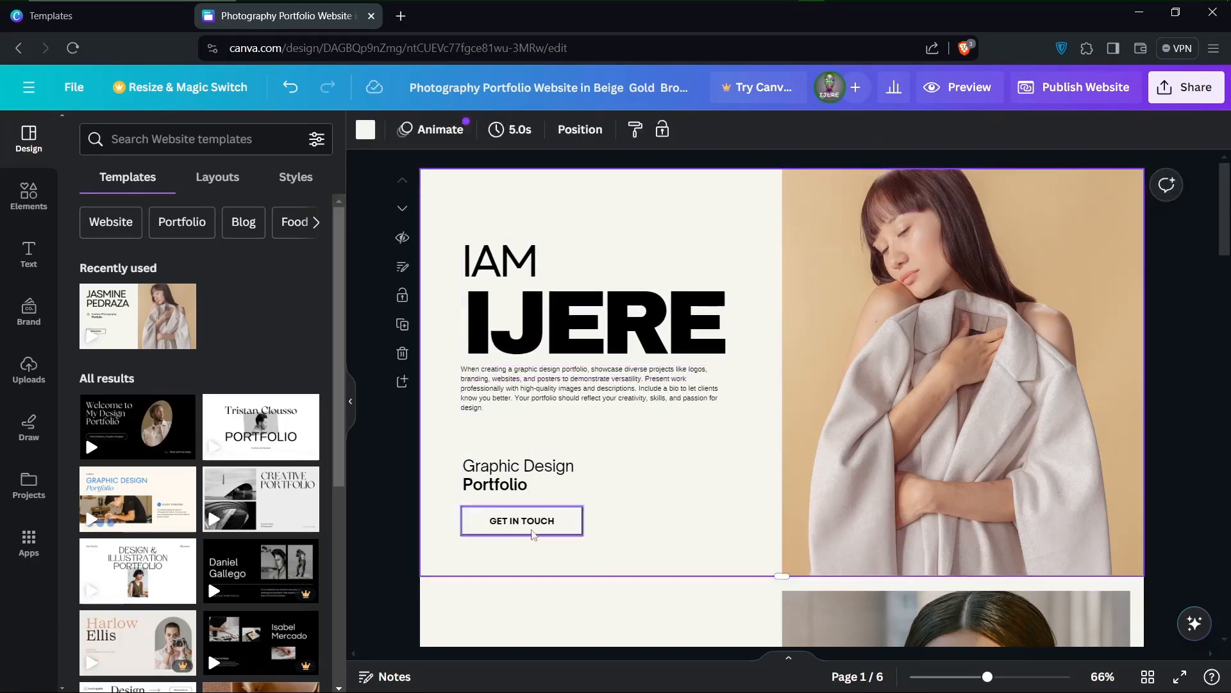
left_click_drag(439, 438, 508, 461)
left_click(692, 566)
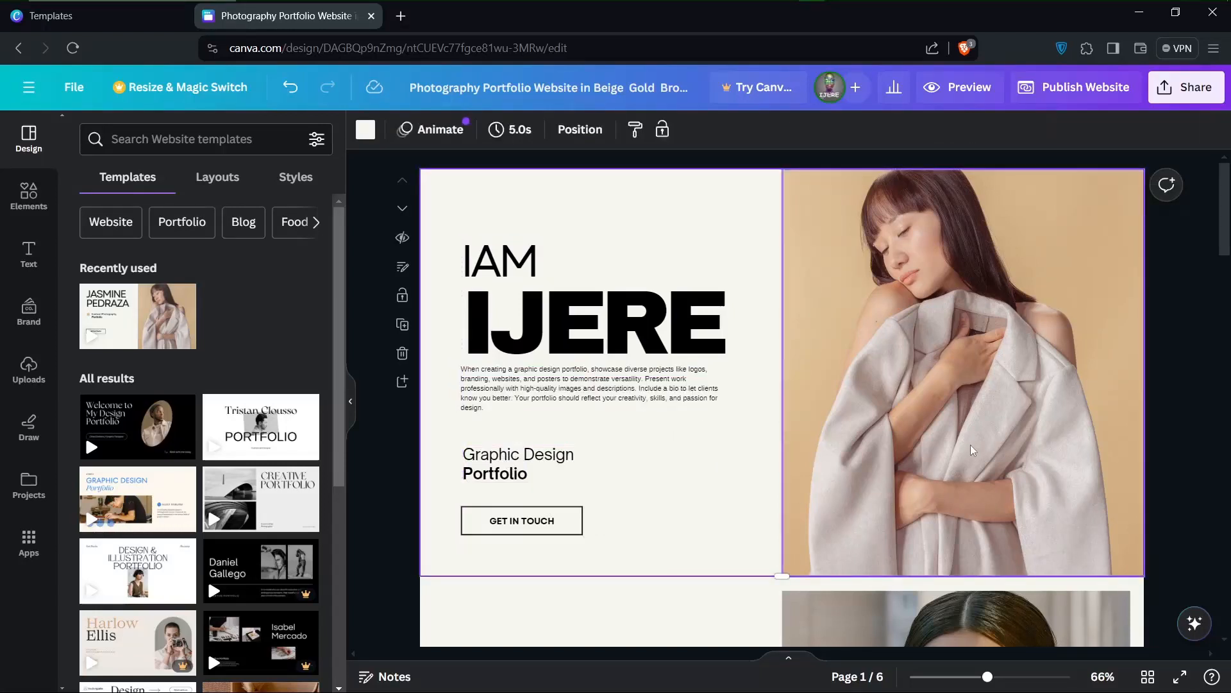
Upload the portrait photo and the "I AM" graphic from the Downloads folder and remove the template's photo from the first page
left_click(943, 459)
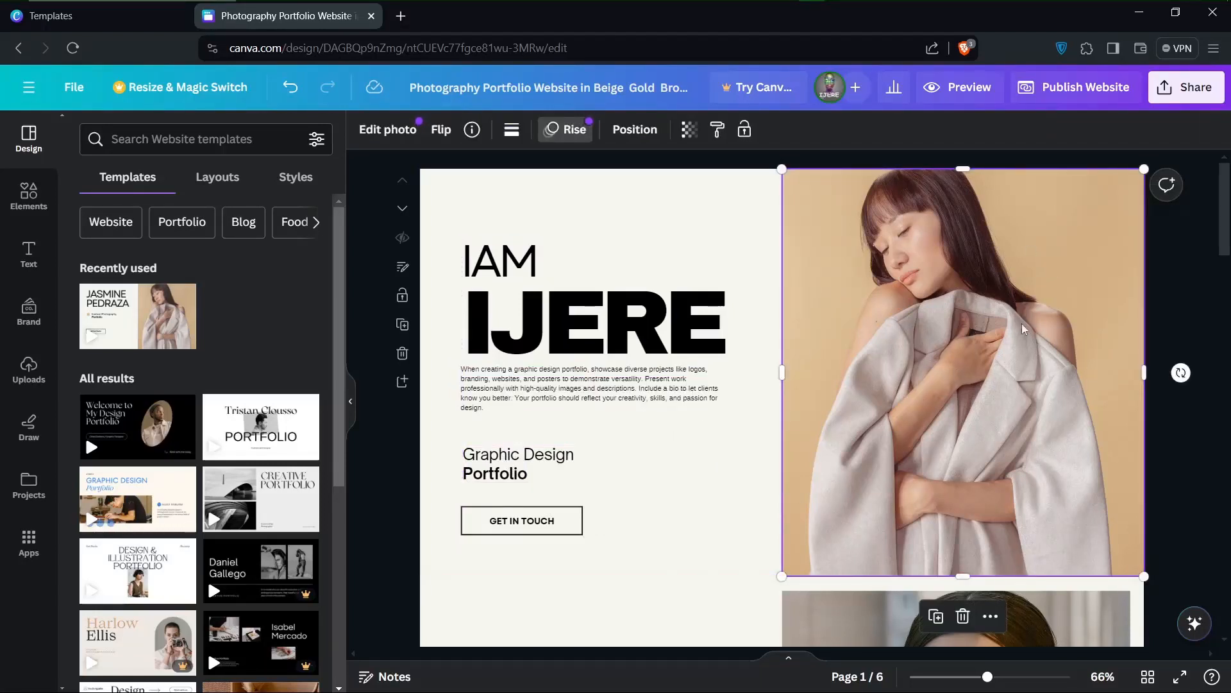
scroll(965, 379, "down", 1)
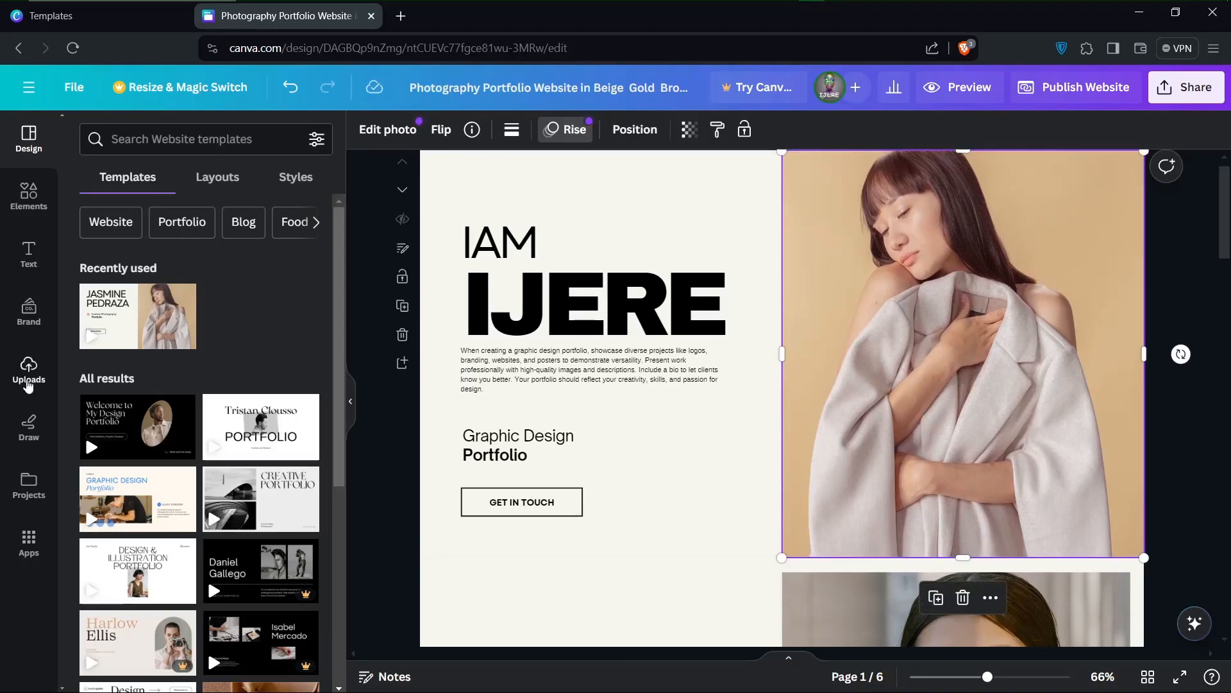
left_click(38, 370)
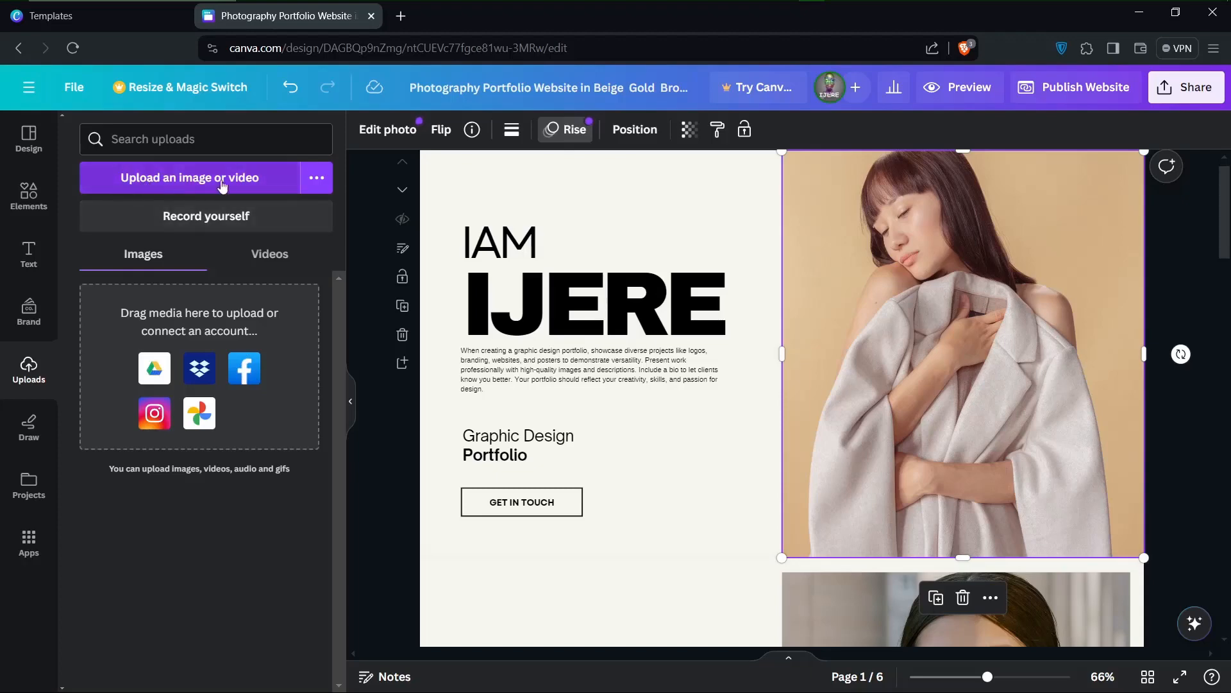
left_click(325, 187)
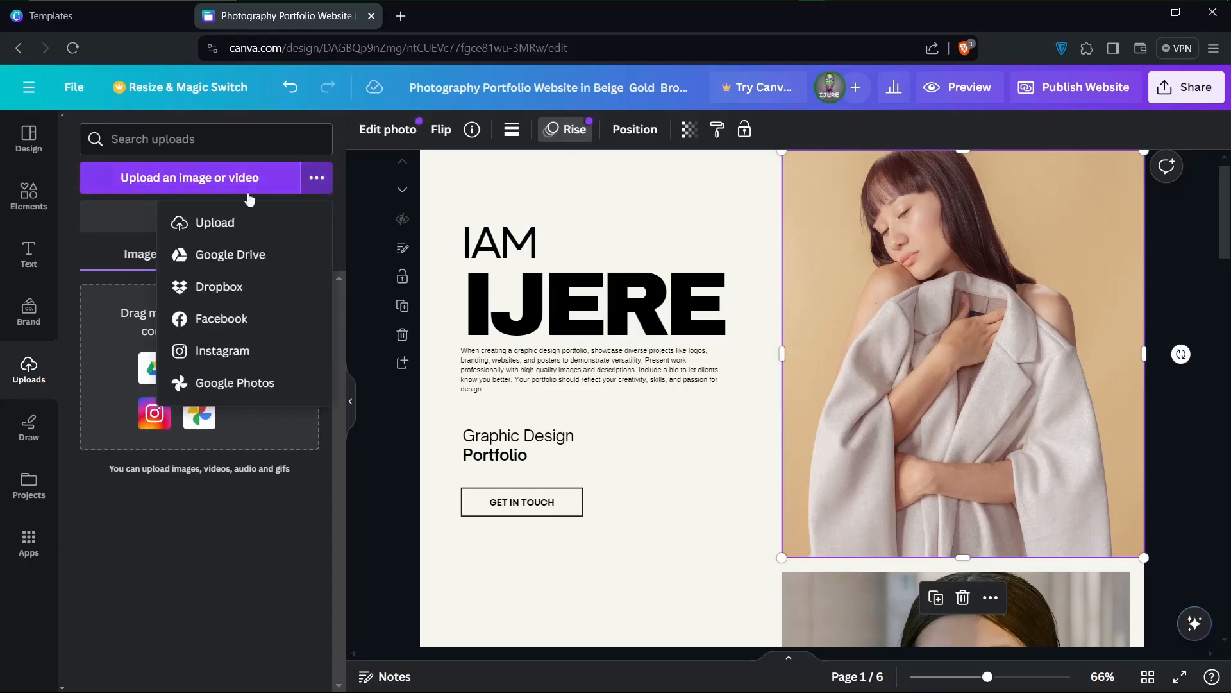
left_click(186, 221)
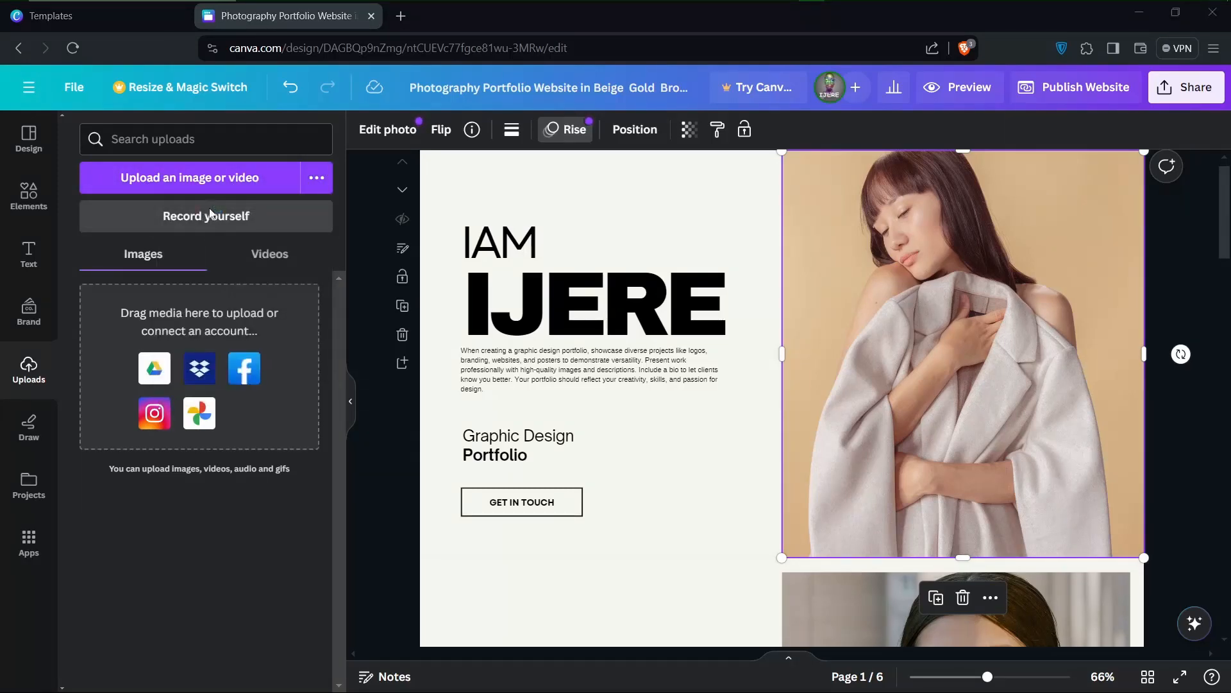
left_click(612, 185)
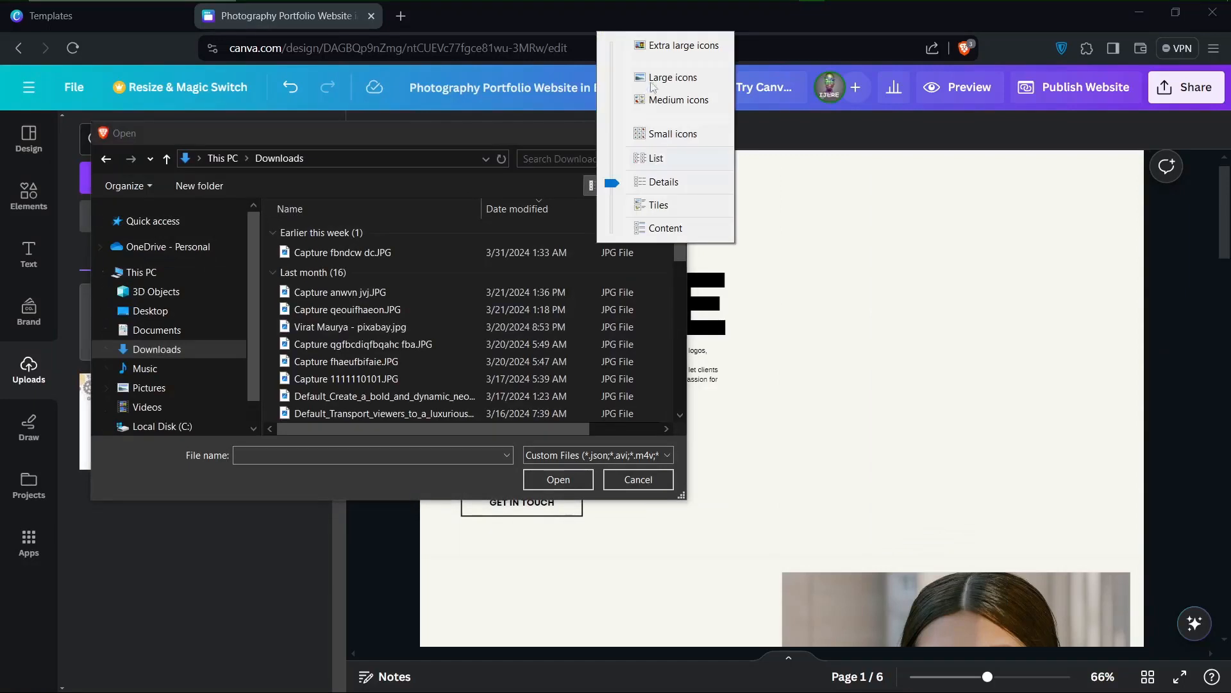
left_click(654, 78)
scroll(523, 238, "down", 2)
left_click(522, 238)
scroll(526, 325, "down", 5)
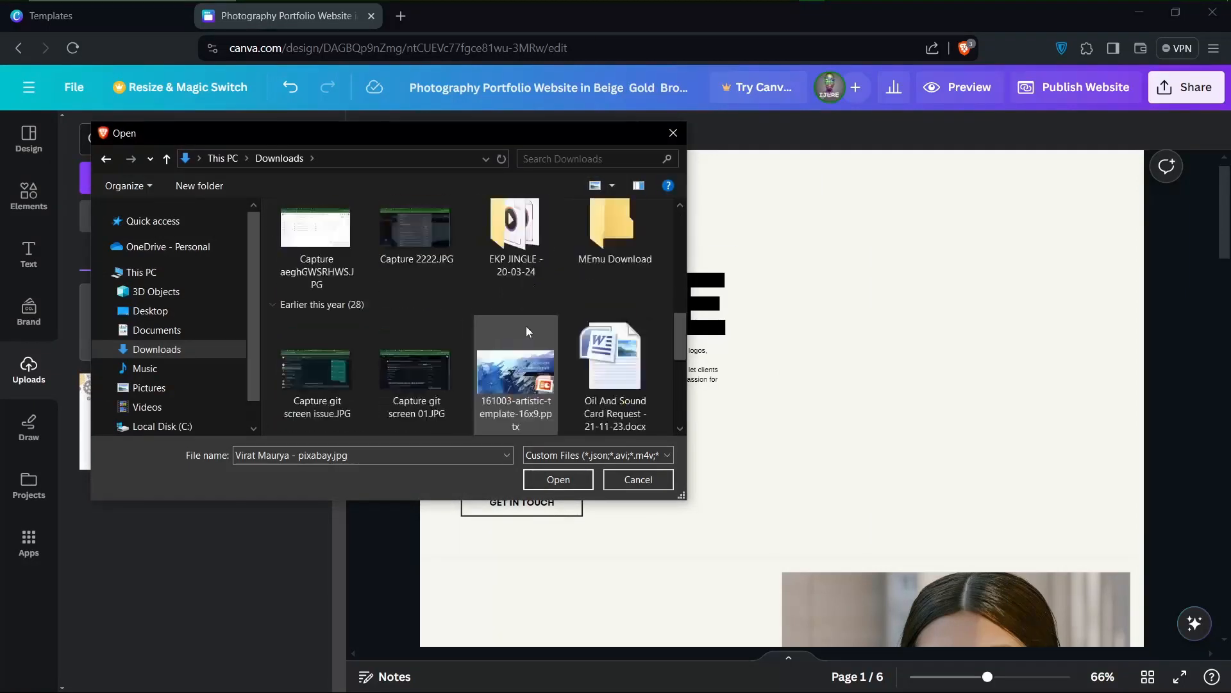
key("Return")
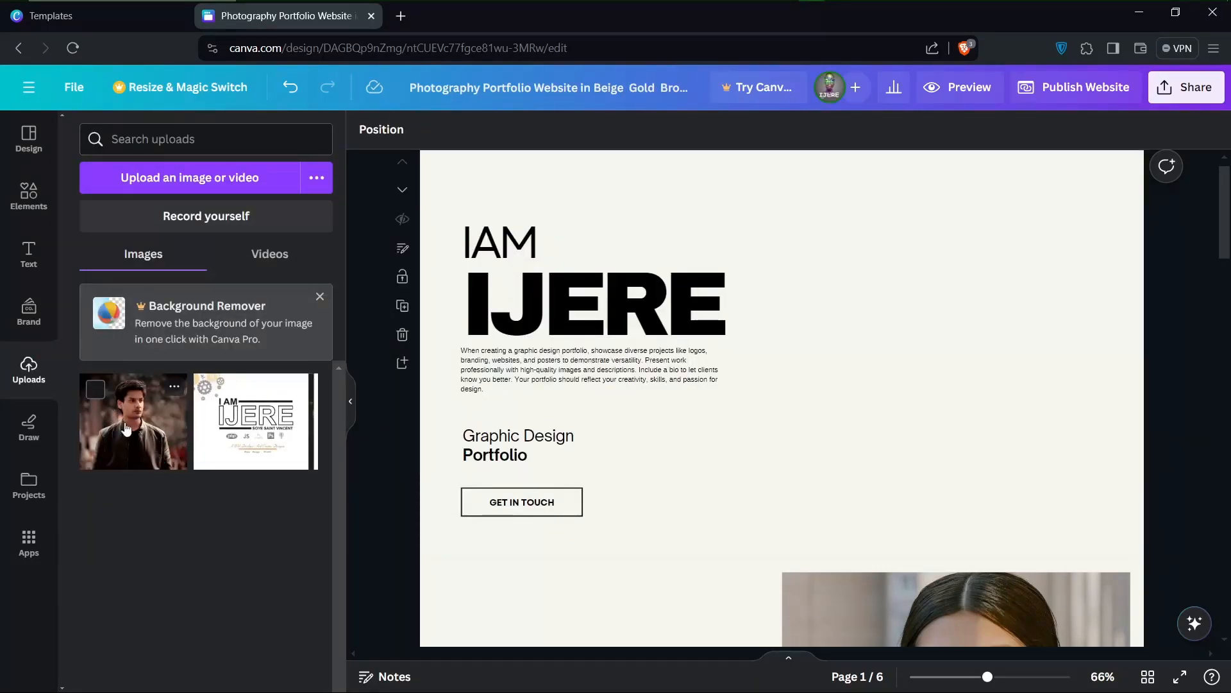
Place the uploaded portrait beside the heading, enlarge it to line up with the photo below, and nudge the subtitle slightly down
left_click_drag(126, 429, 934, 333)
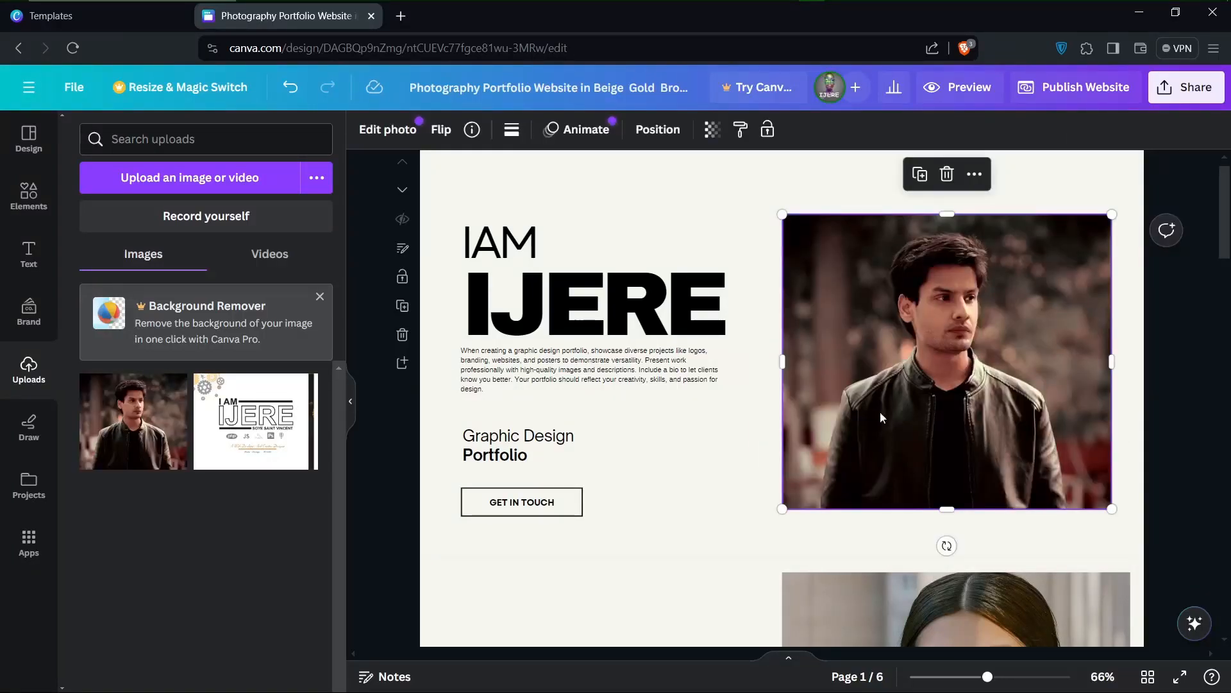
left_click(701, 502)
left_click(953, 366)
left_click_drag(1110, 217, 1145, 218)
left_click(715, 457)
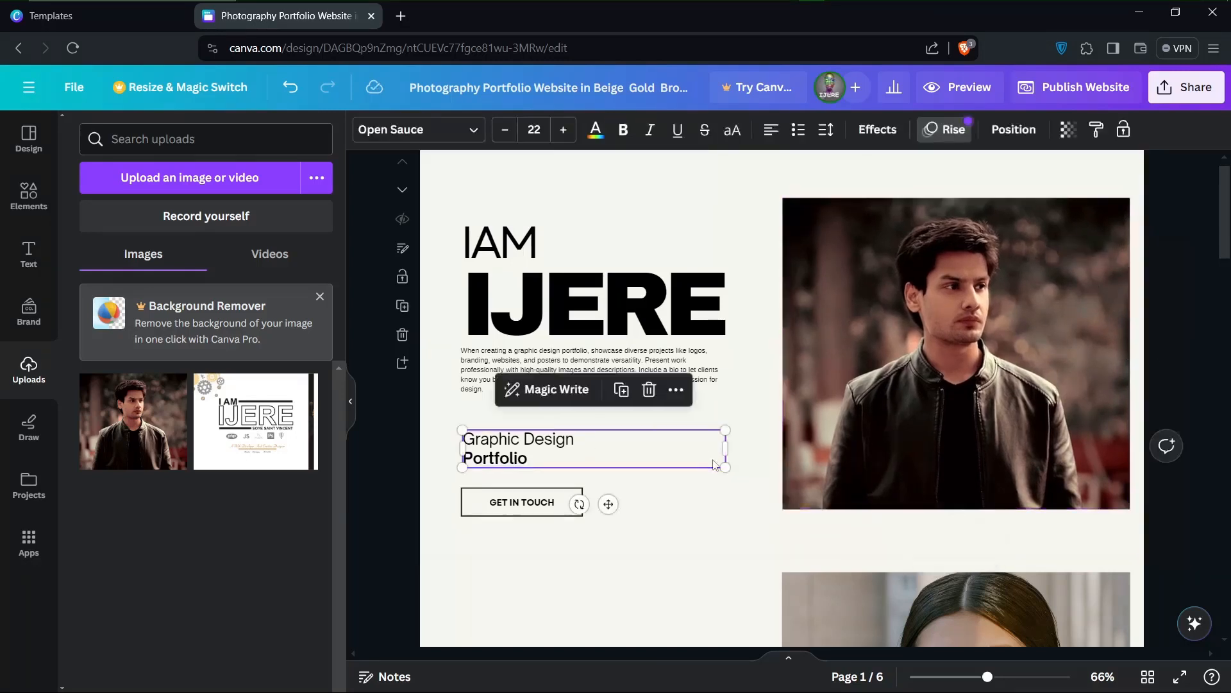
left_click(1194, 295)
Review the template's remaining pages from the Artist Biography section down to the Get in Touch page
scroll(1016, 493, "down", 2)
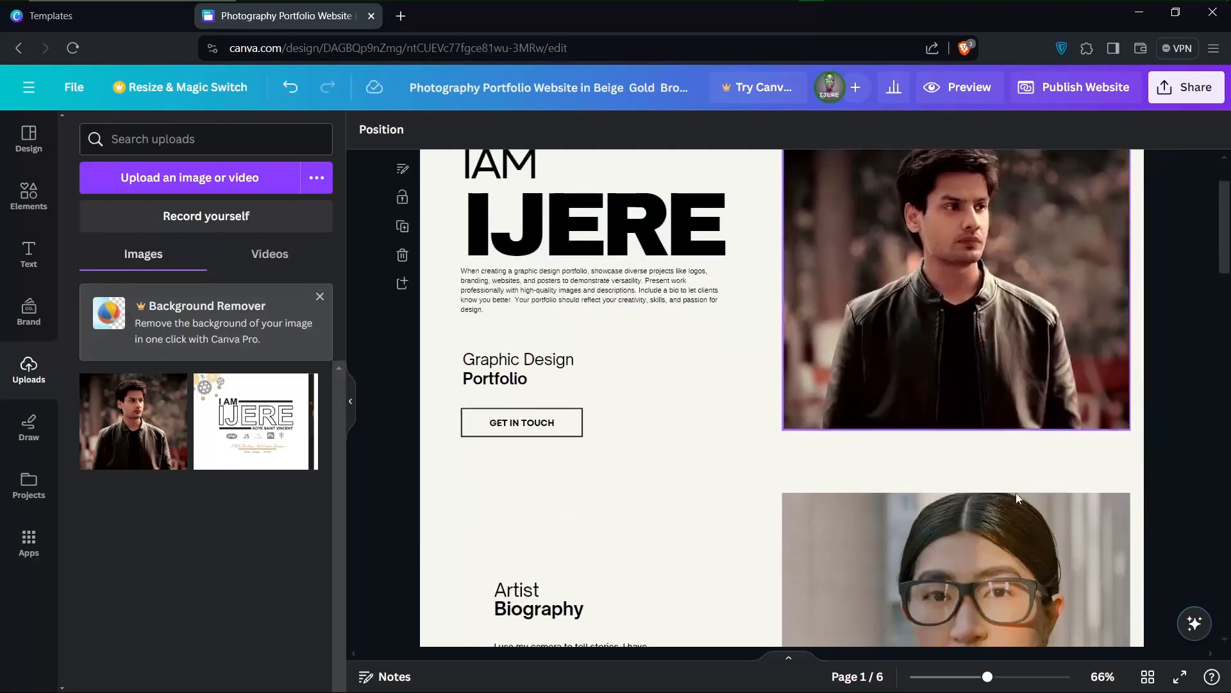
scroll(1016, 492, "up", 1)
scroll(992, 484, "down", 5)
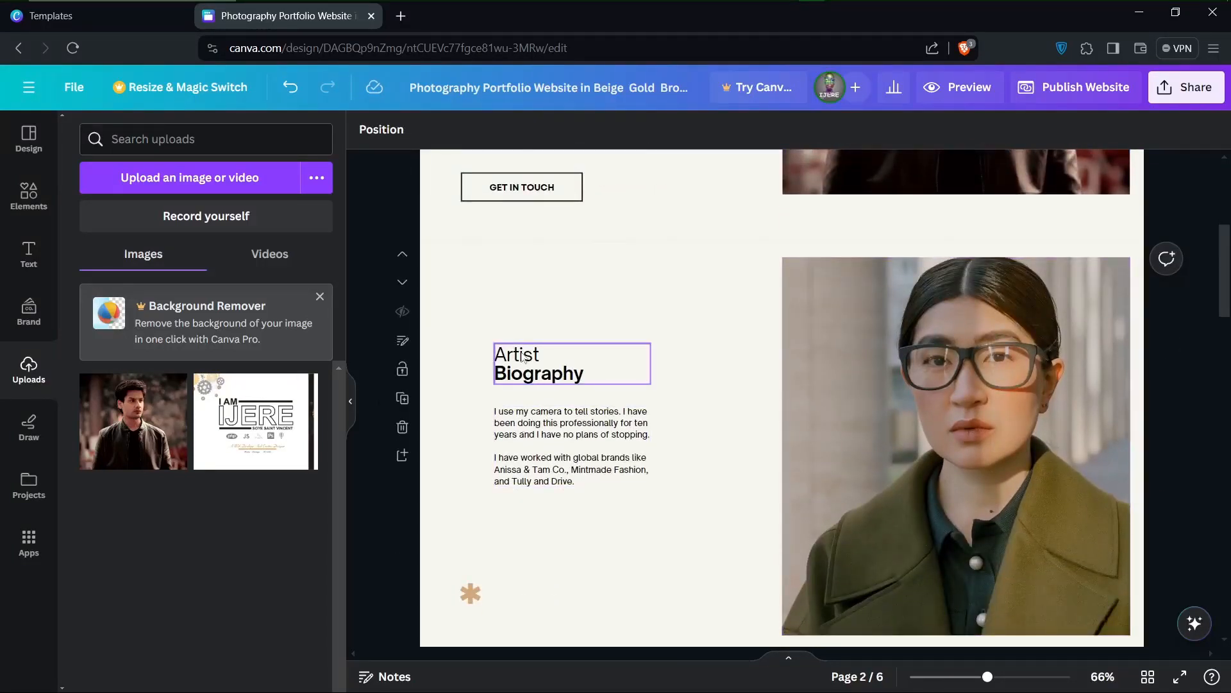
scroll(639, 537, "down", 20)
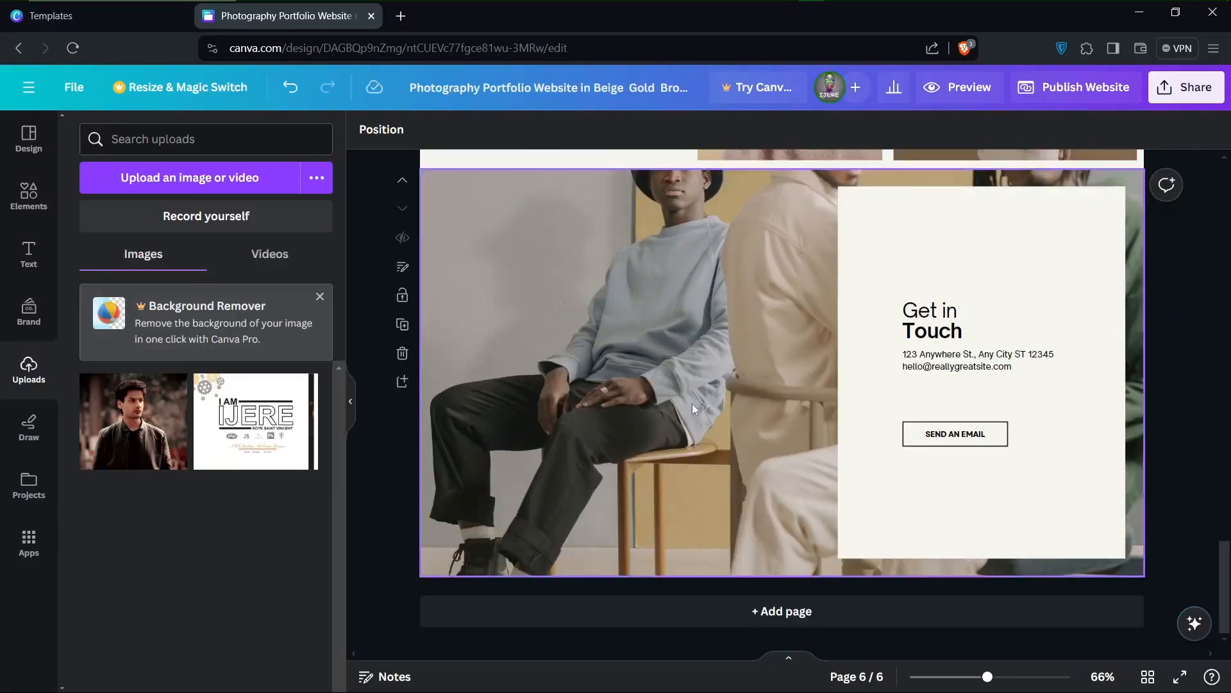
Browse the available elements, including the Instagram category, and look through the website templates
left_click(29, 312)
left_click(28, 195)
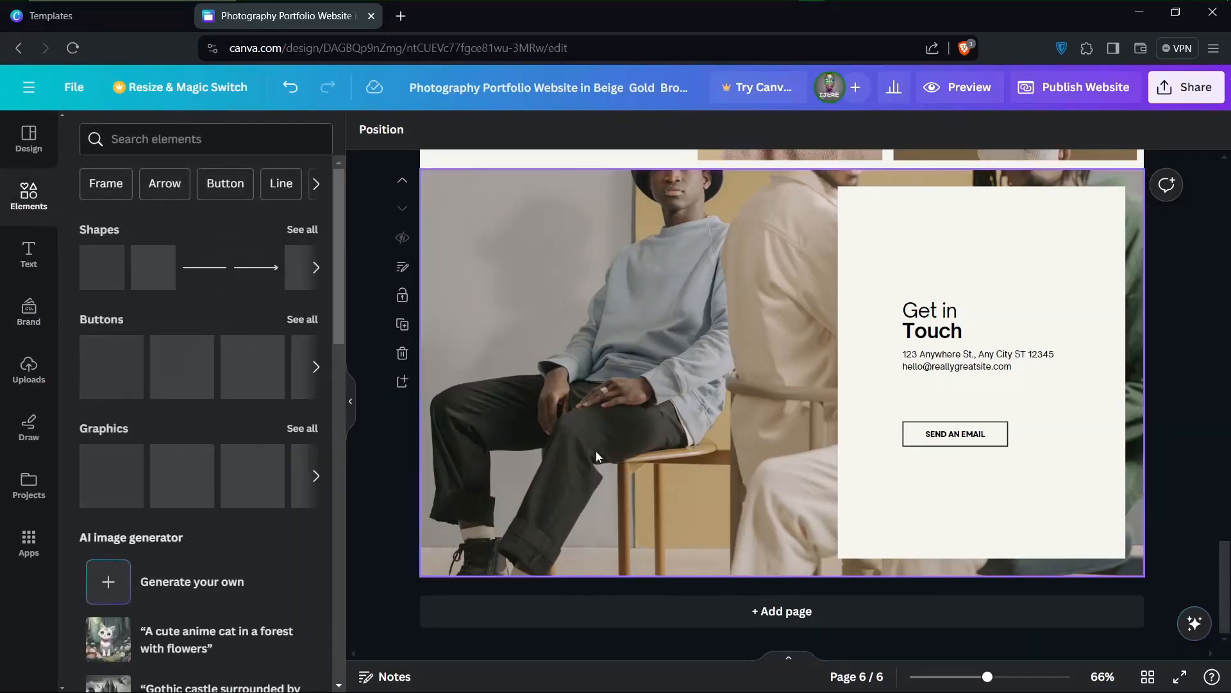
scroll(183, 633, "down", 4)
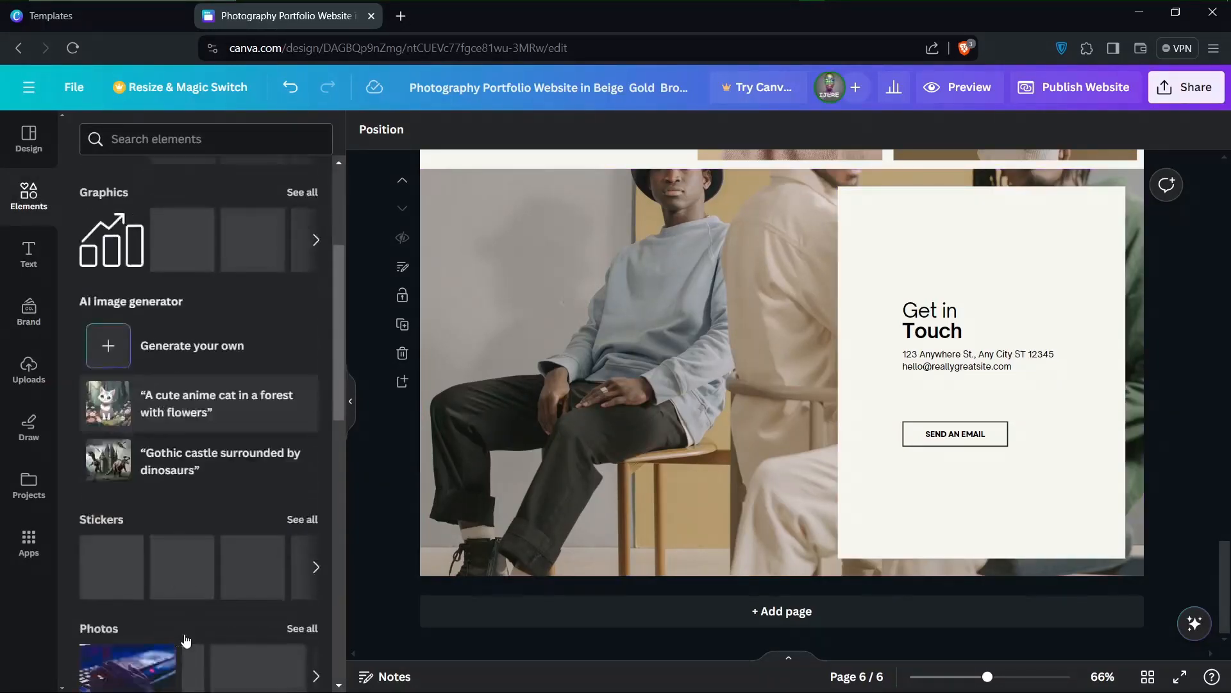
scroll(183, 634, "up", 5)
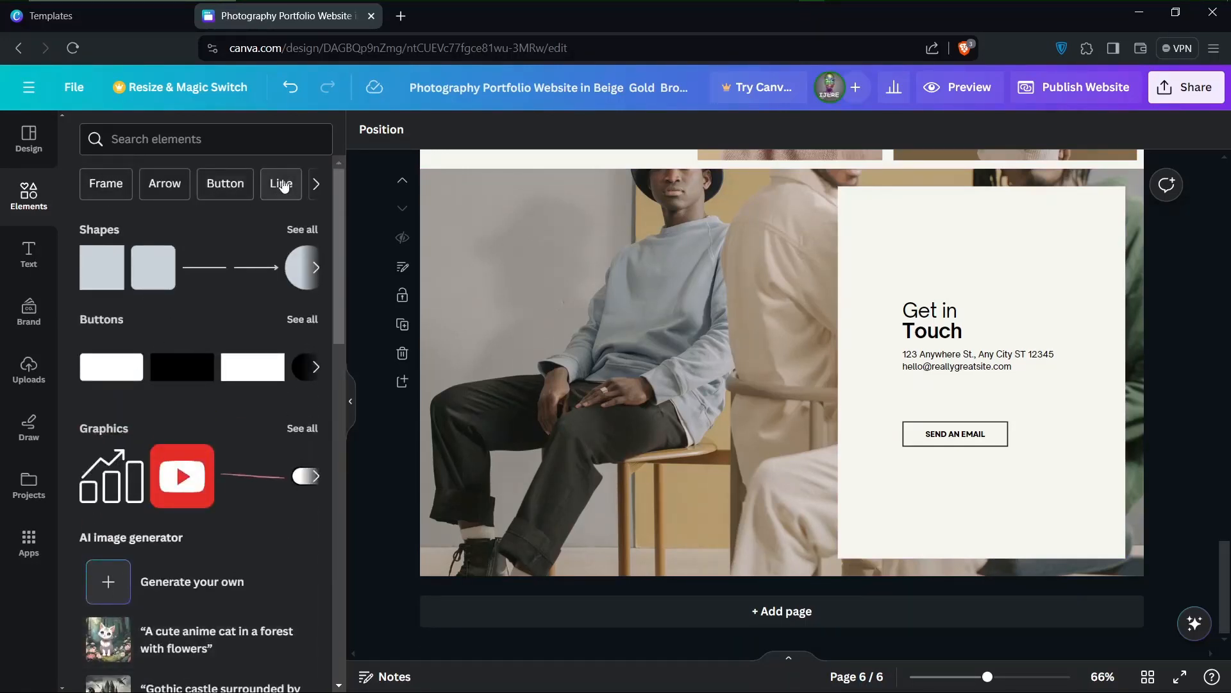
scroll(284, 186, "right", 3)
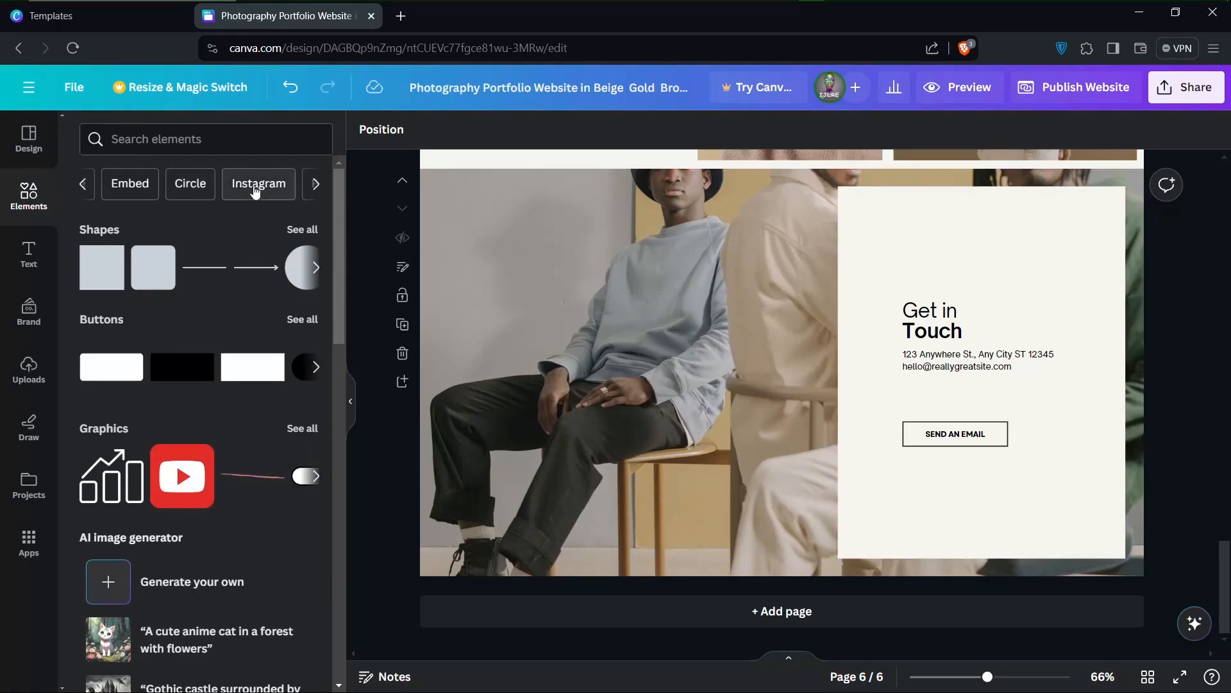
left_click(255, 186)
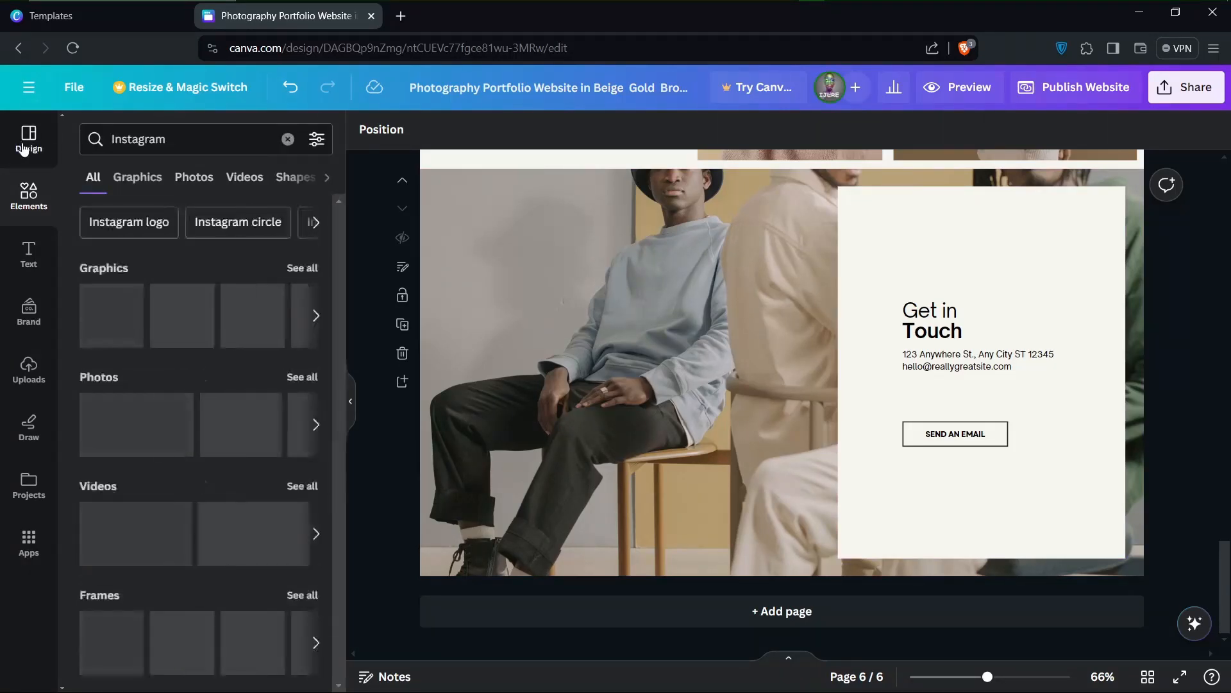
left_click(39, 141)
scroll(210, 536, "down", 10)
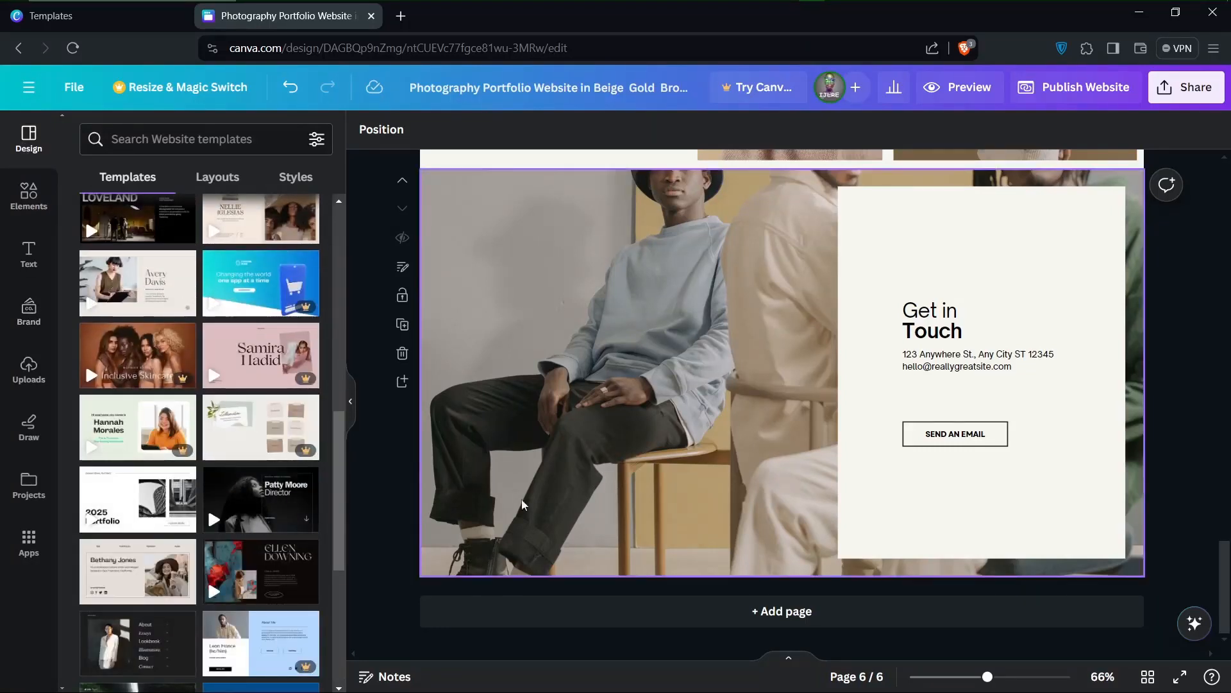
Add a new page after the Get in Touch page and apply the Black Simple Dark Blogger Bio Link Website template to it
left_click(797, 609)
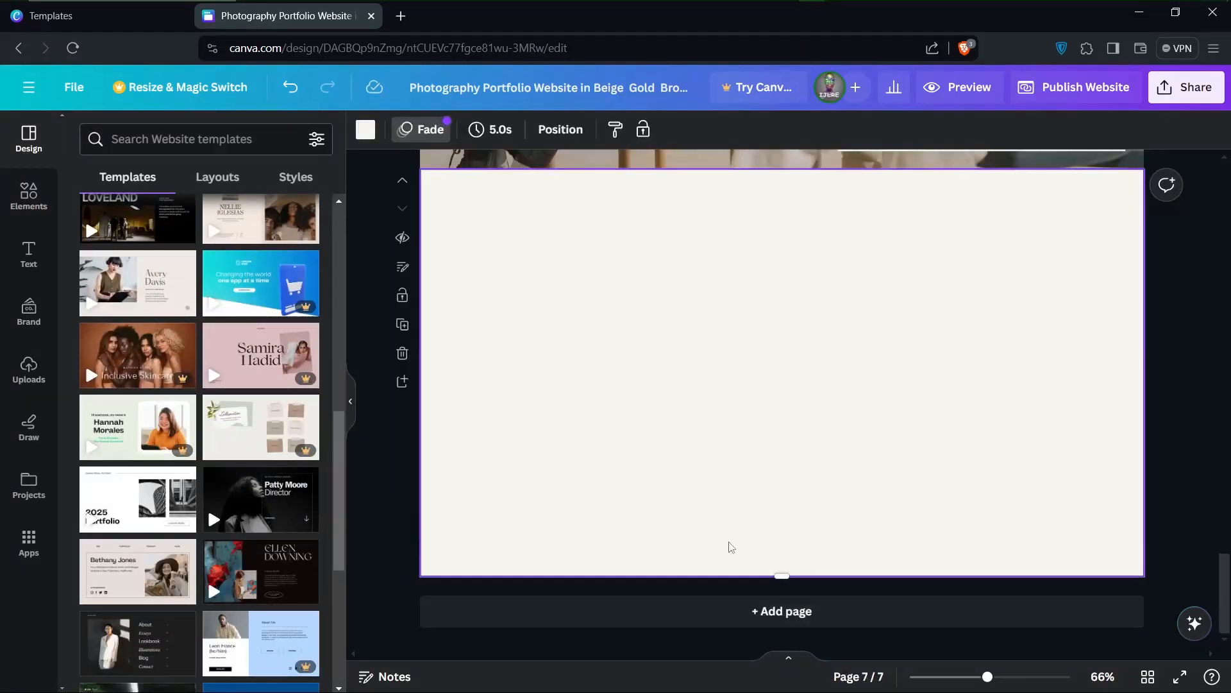
scroll(151, 587, "down", 2)
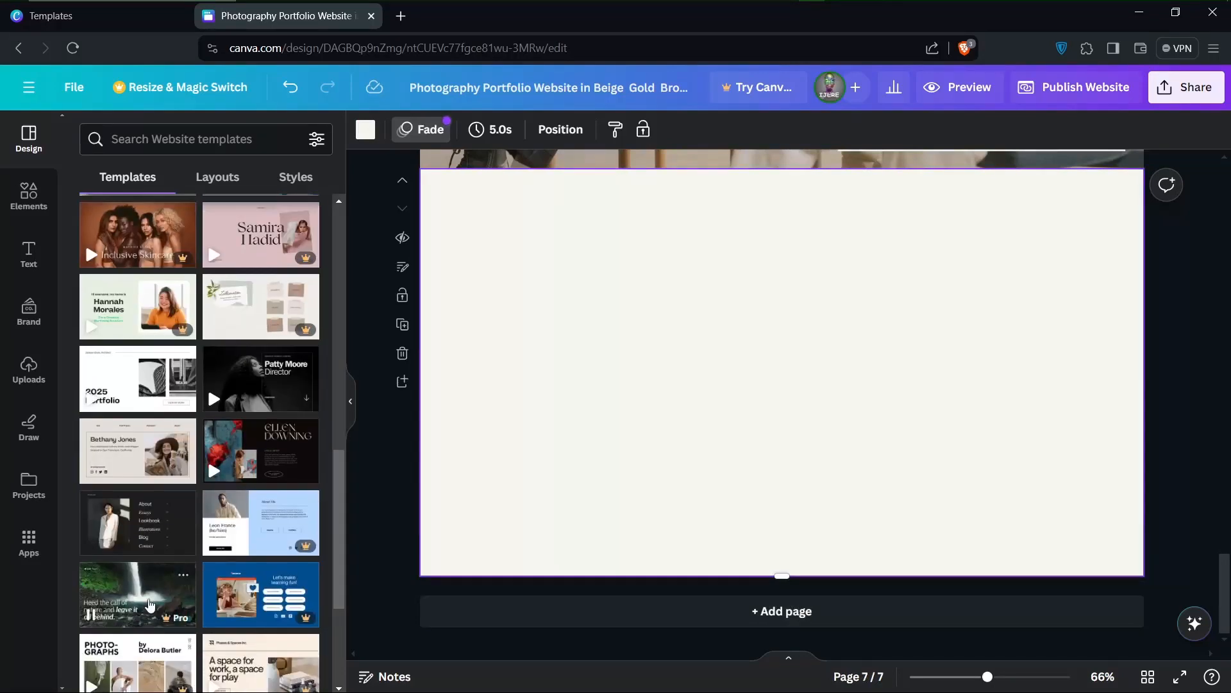
scroll(213, 583, "down", 1)
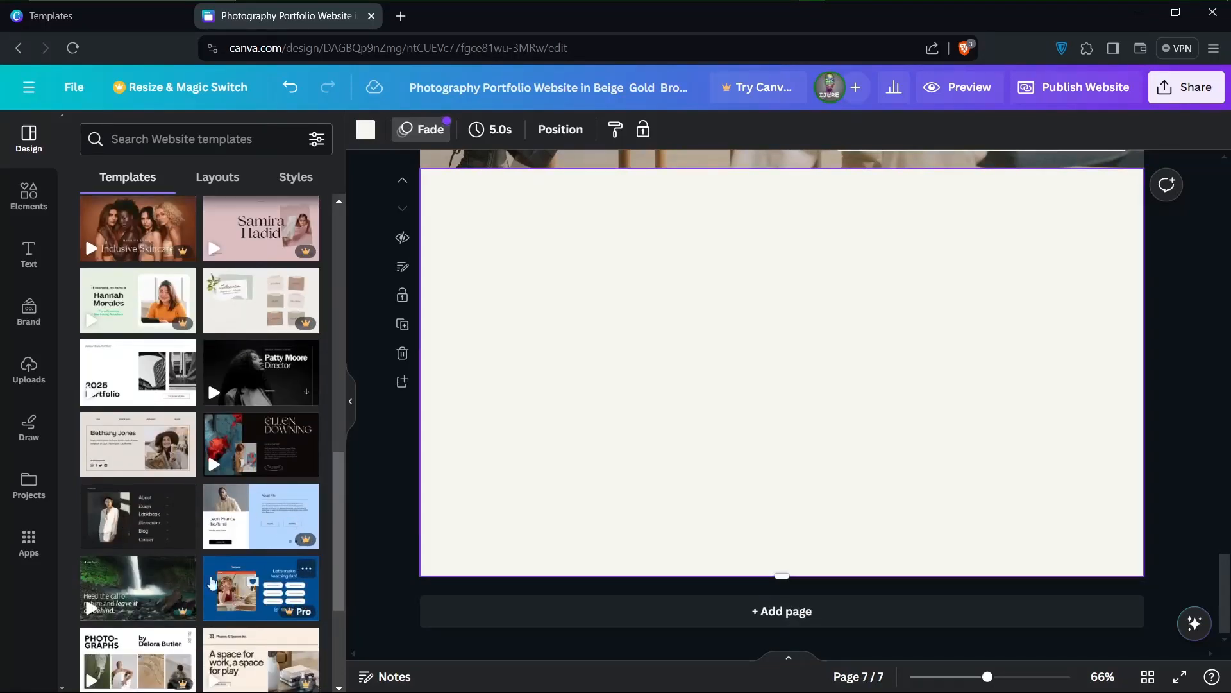
left_click(146, 511)
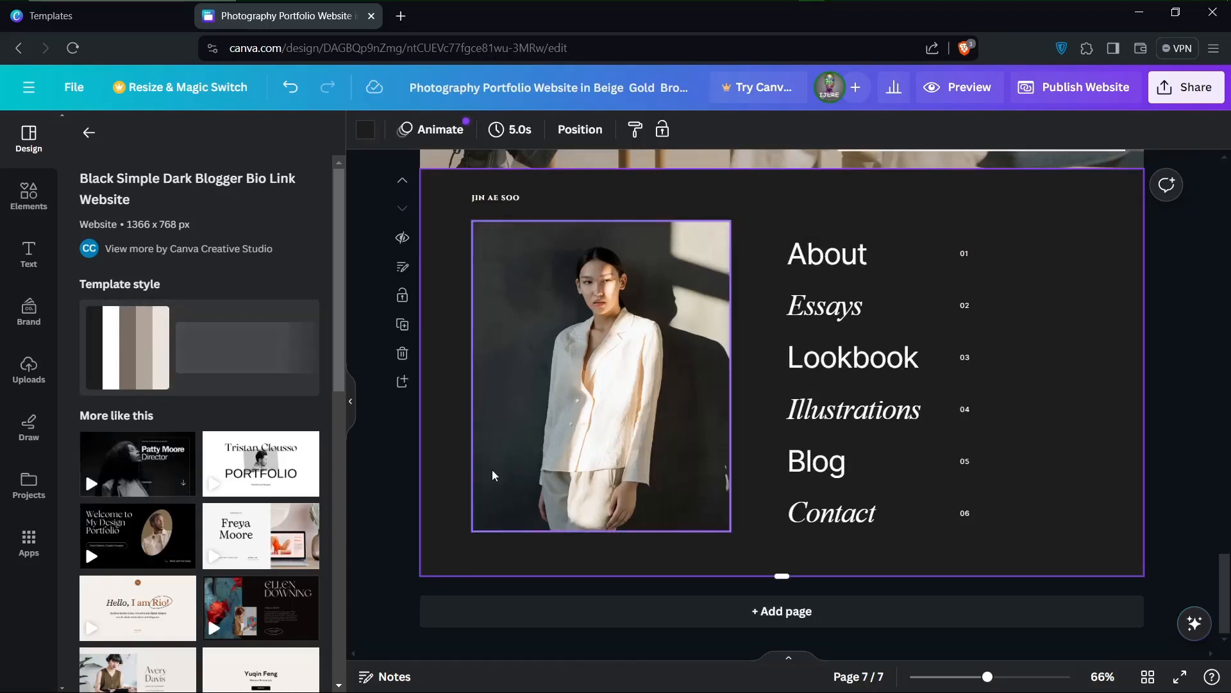
Start publishing the website to a free Canva domain, with resizing on mobile and without navigation
scroll(712, 506, "up", 15)
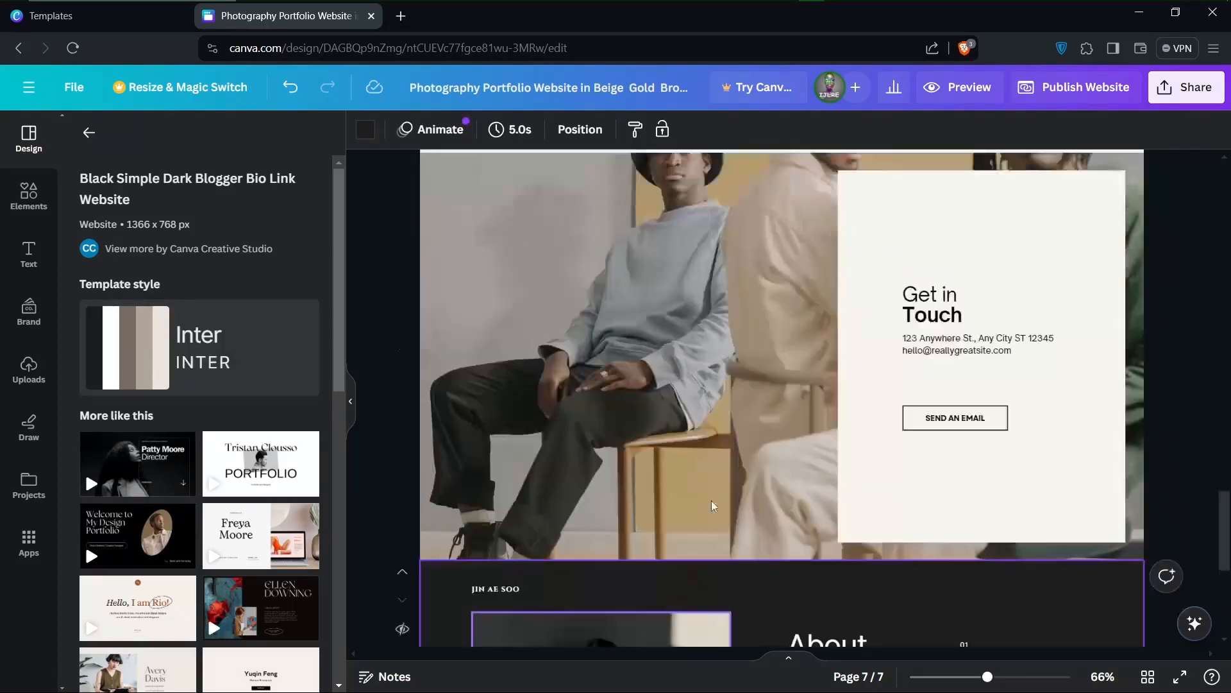
scroll(714, 506, "up", 10)
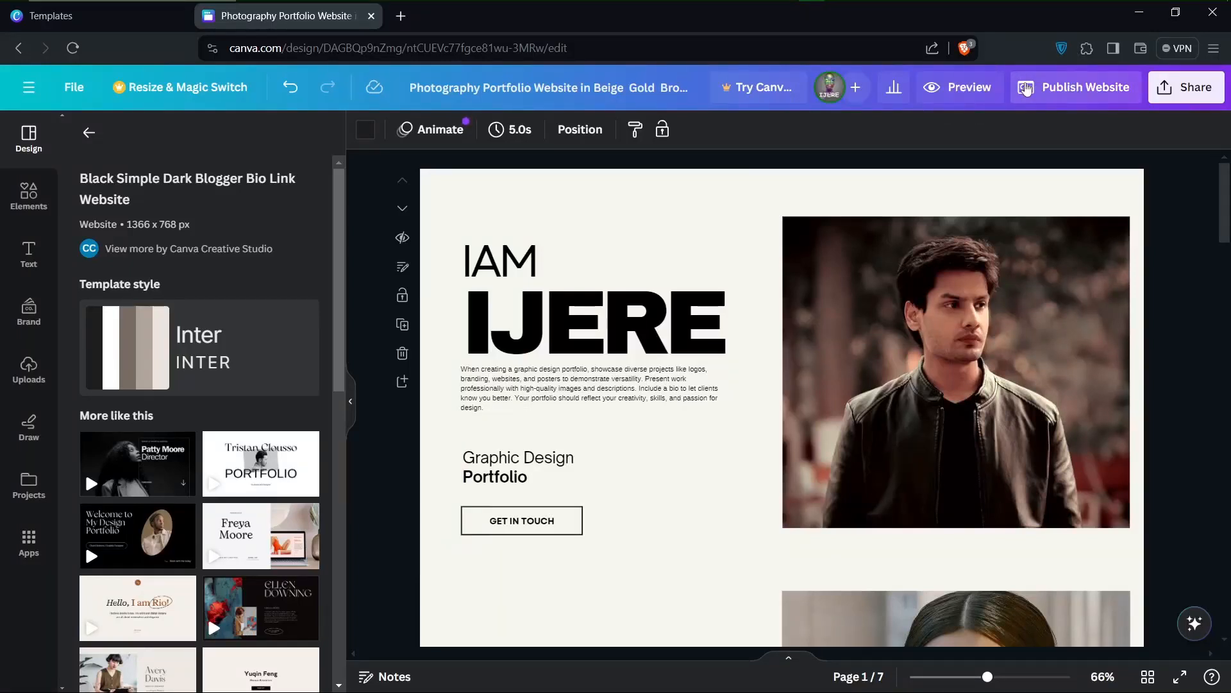
left_click(1064, 92)
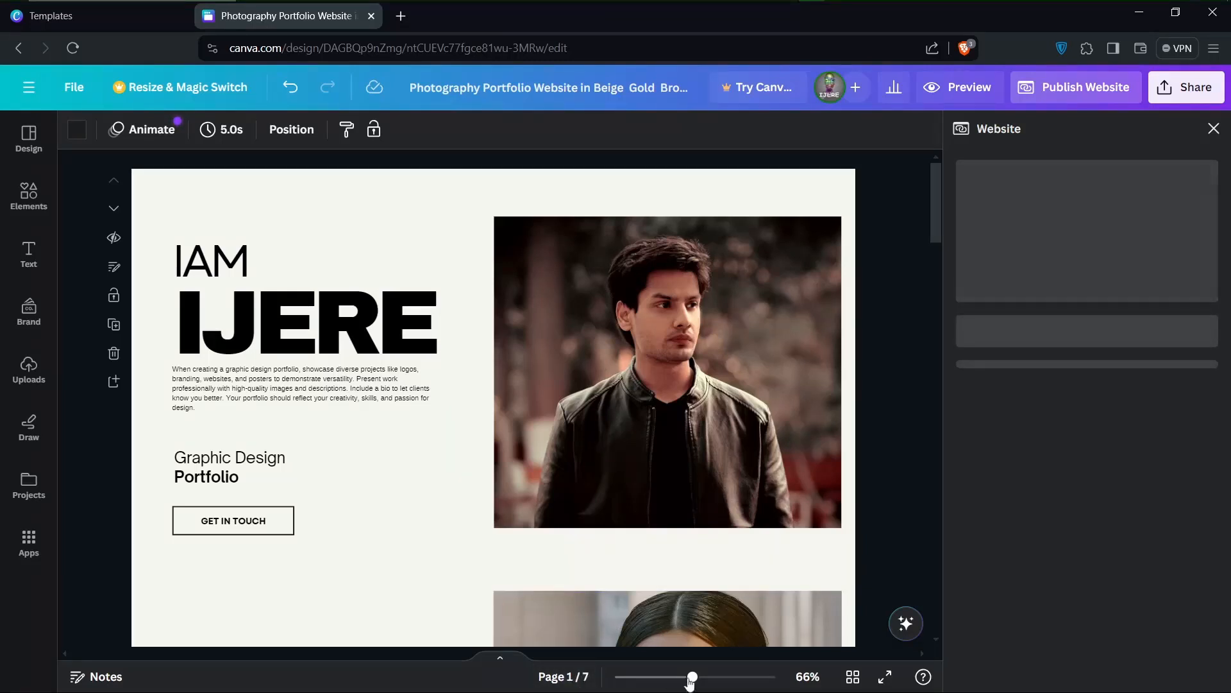
left_click_drag(690, 681, 617, 678)
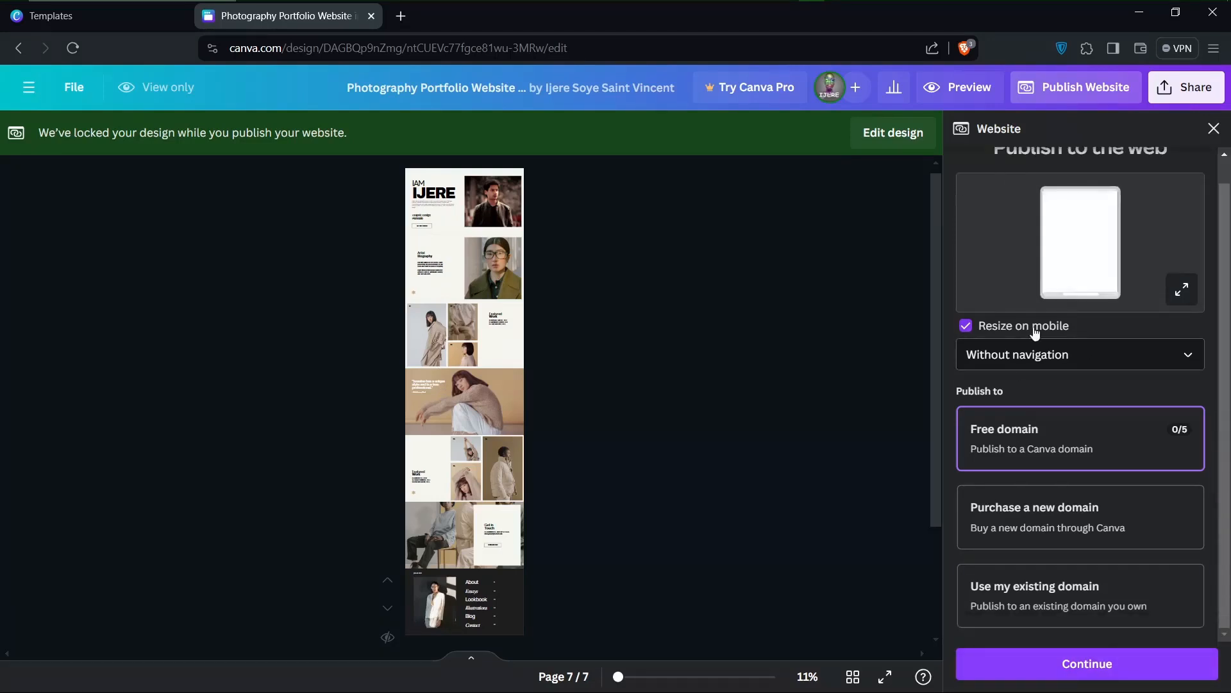
left_click(1065, 663)
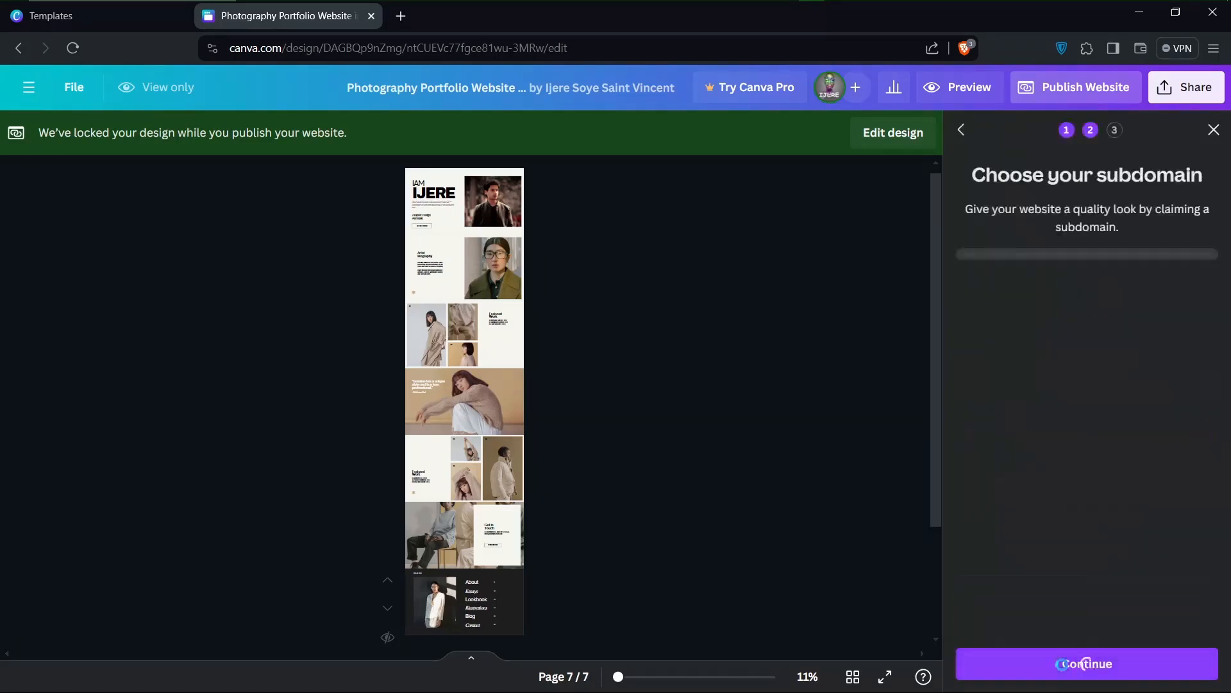
Claim a my.canva.site subdomain made up of "iam", the site owner's name and "demo01", using only lowercase letters and digits
left_click(1075, 280)
type("demo_01")
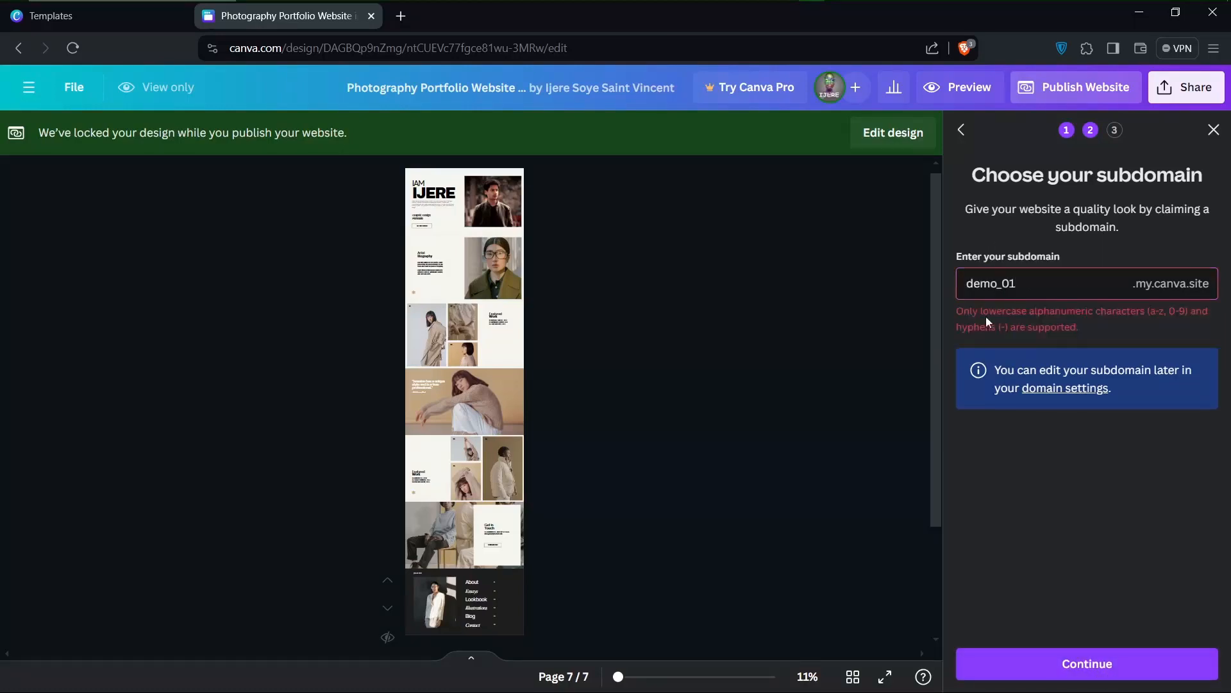
left_click(1004, 284)
key("BackSpace")
key("ctrl+a")
type("iamijere_demo01")
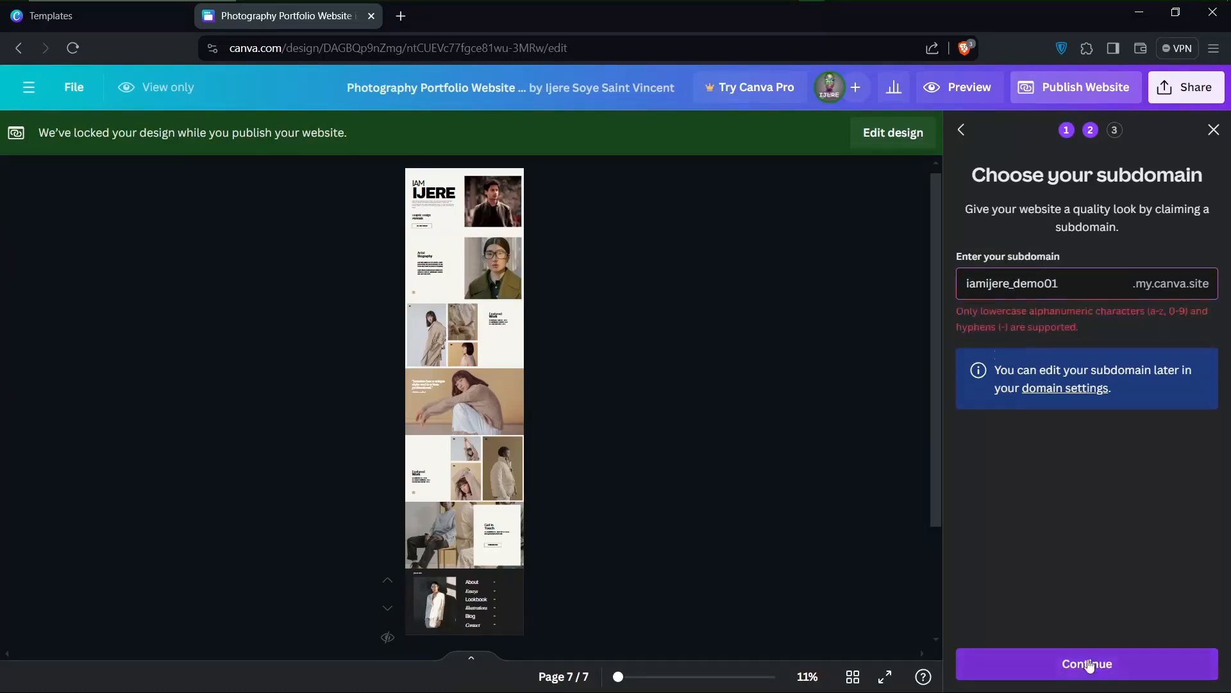
left_click(1088, 665)
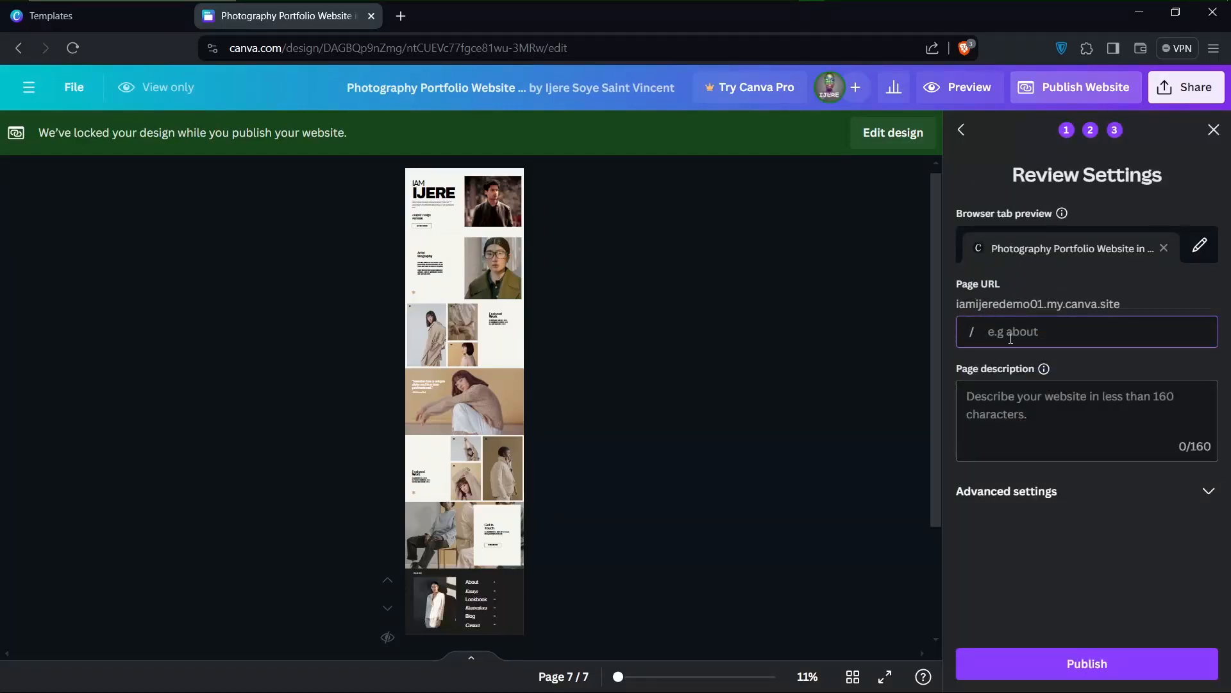
Go through the page URL, page description and advanced settings, leave the URL and description empty, and publish the website
left_click(1026, 417)
left_click(997, 337)
left_click(1030, 431)
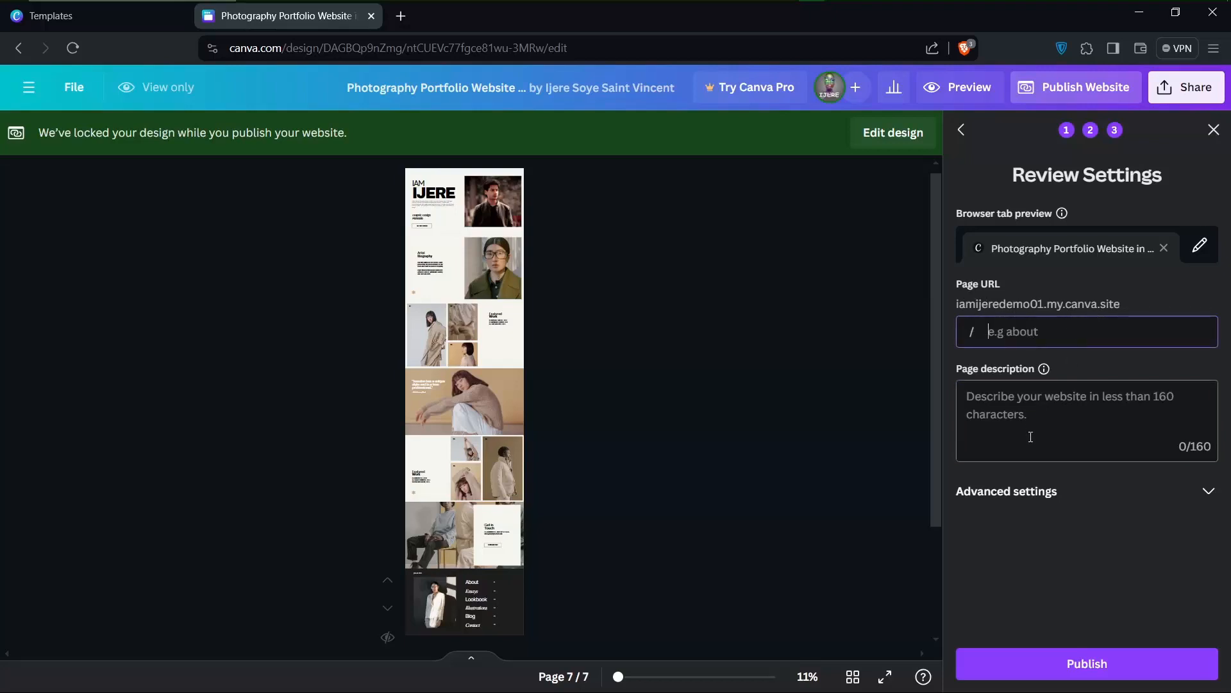
left_click(1205, 494)
left_click(1082, 673)
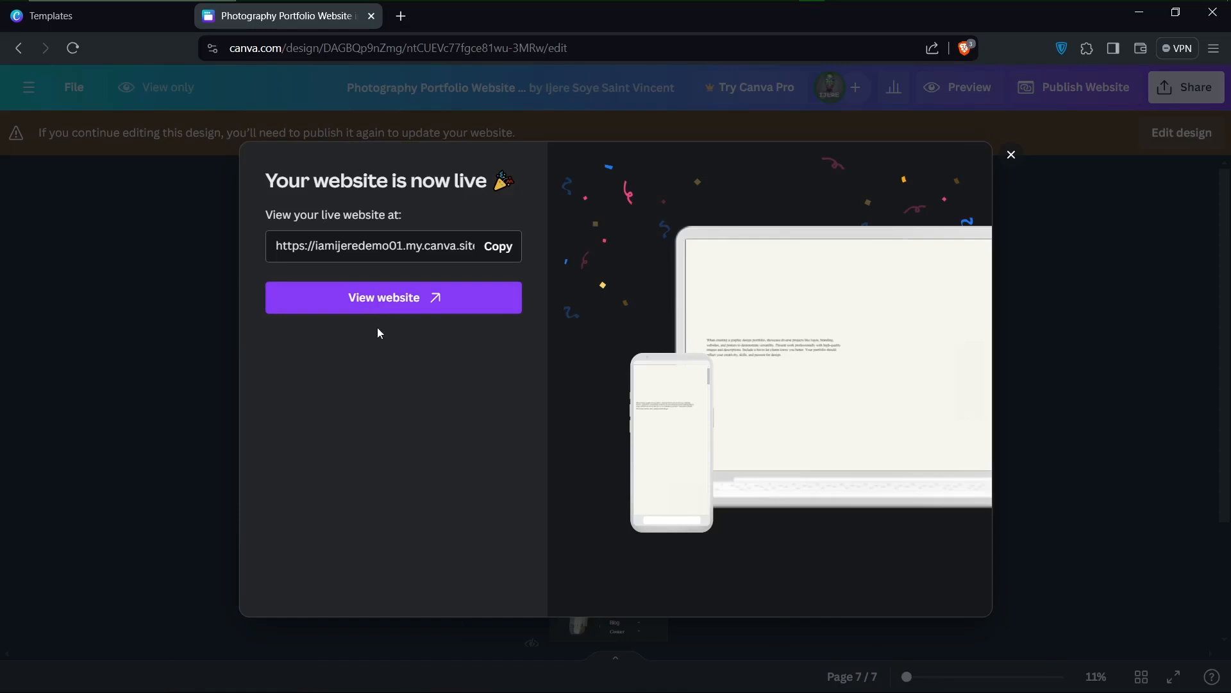
Open the live website in a new browser tab and copy its link from the publishing confirmation
left_click(385, 299)
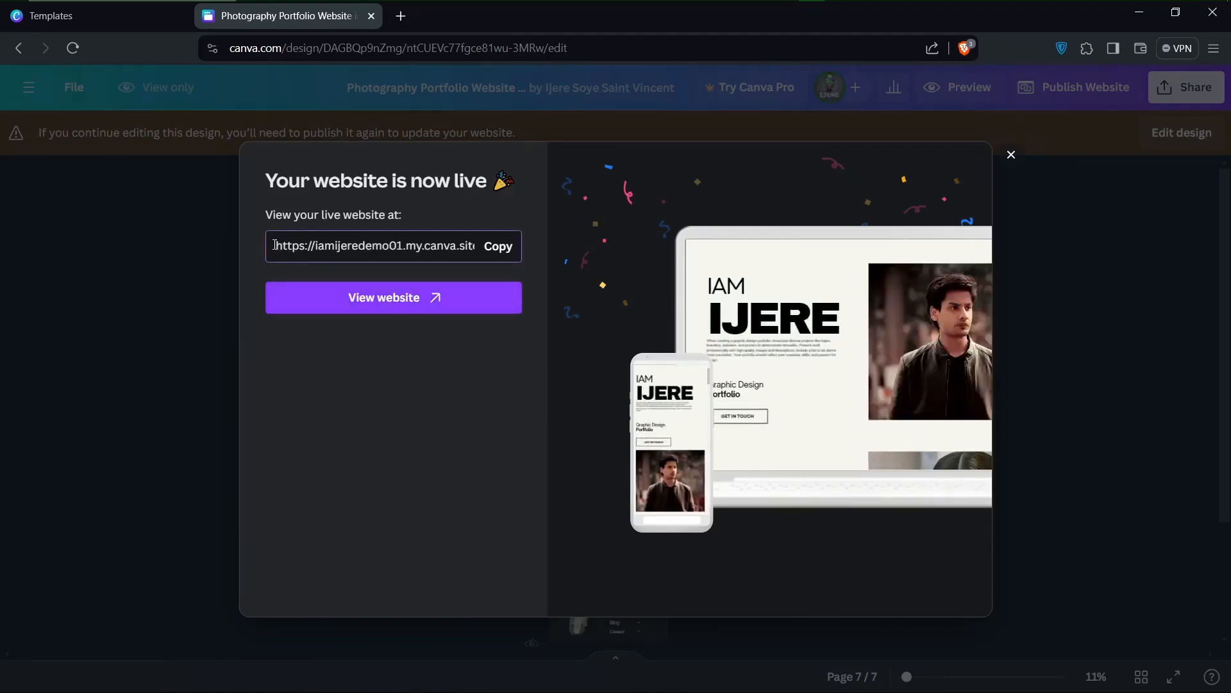
left_click(497, 246)
left_click(467, 305)
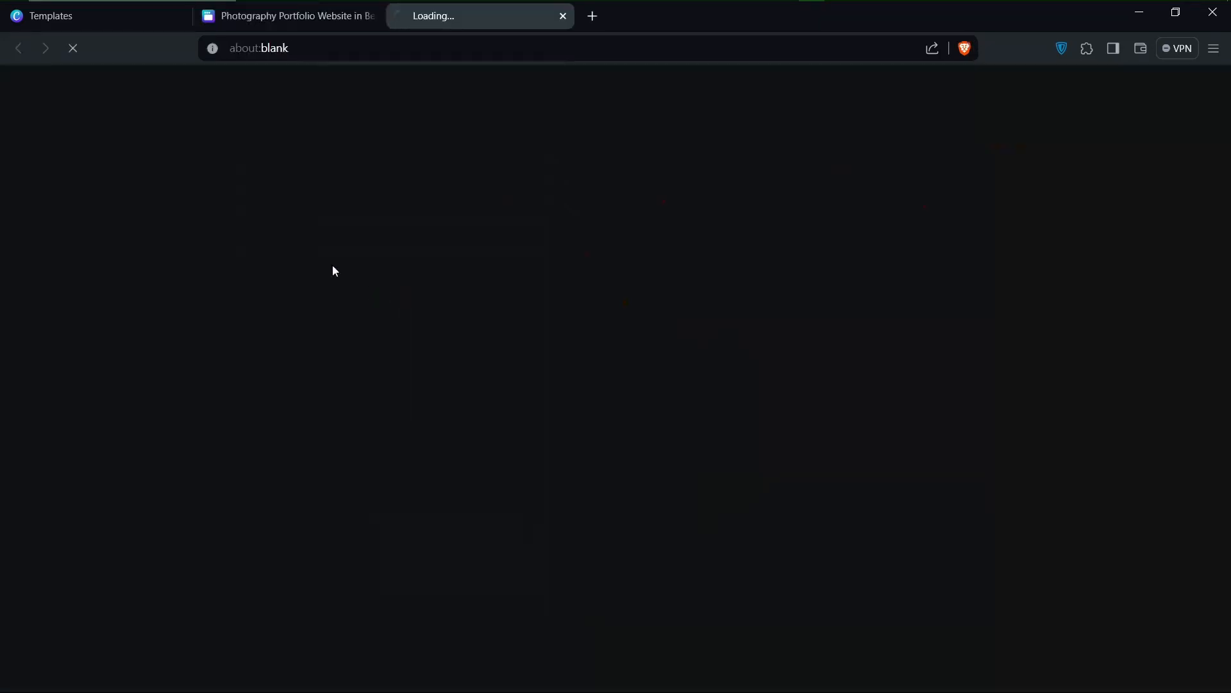
left_click(289, 19)
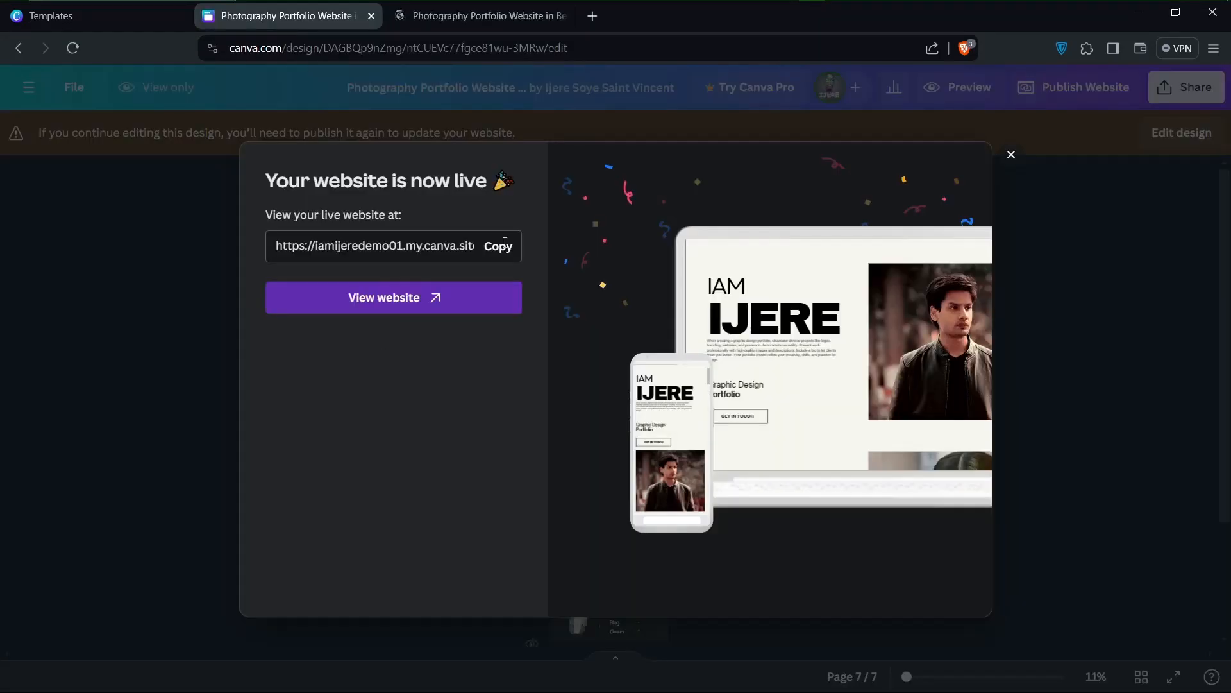
key("ctrl")
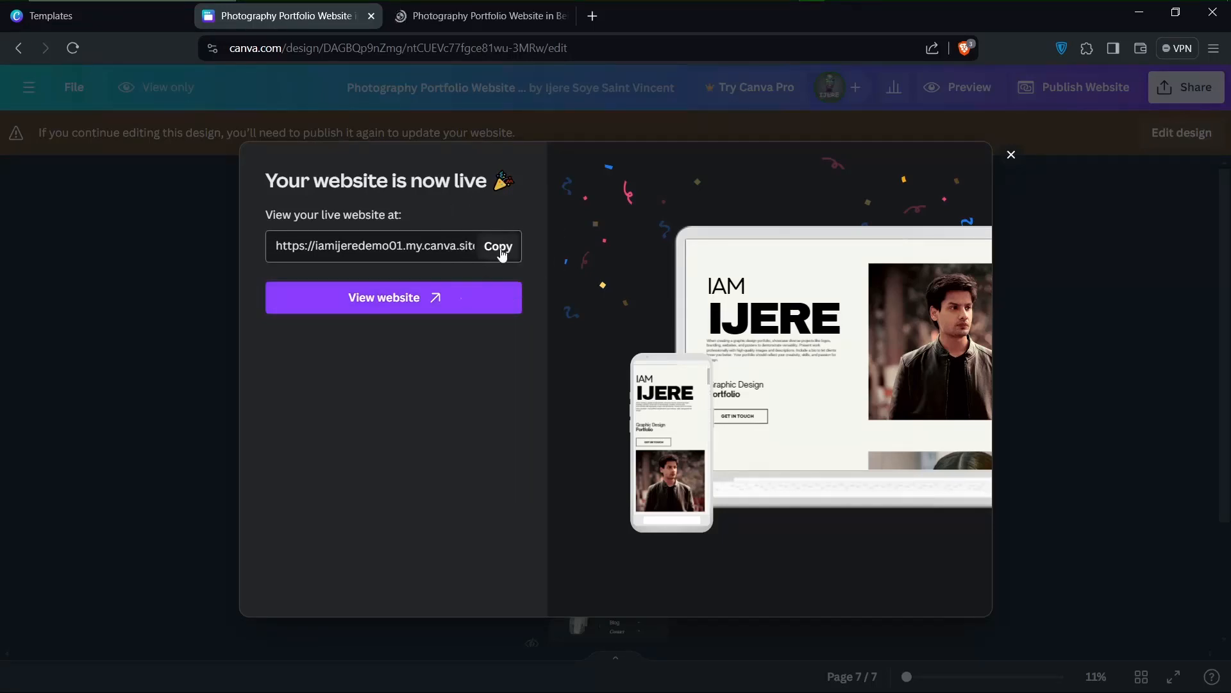
key("ctrl")
left_click(499, 255)
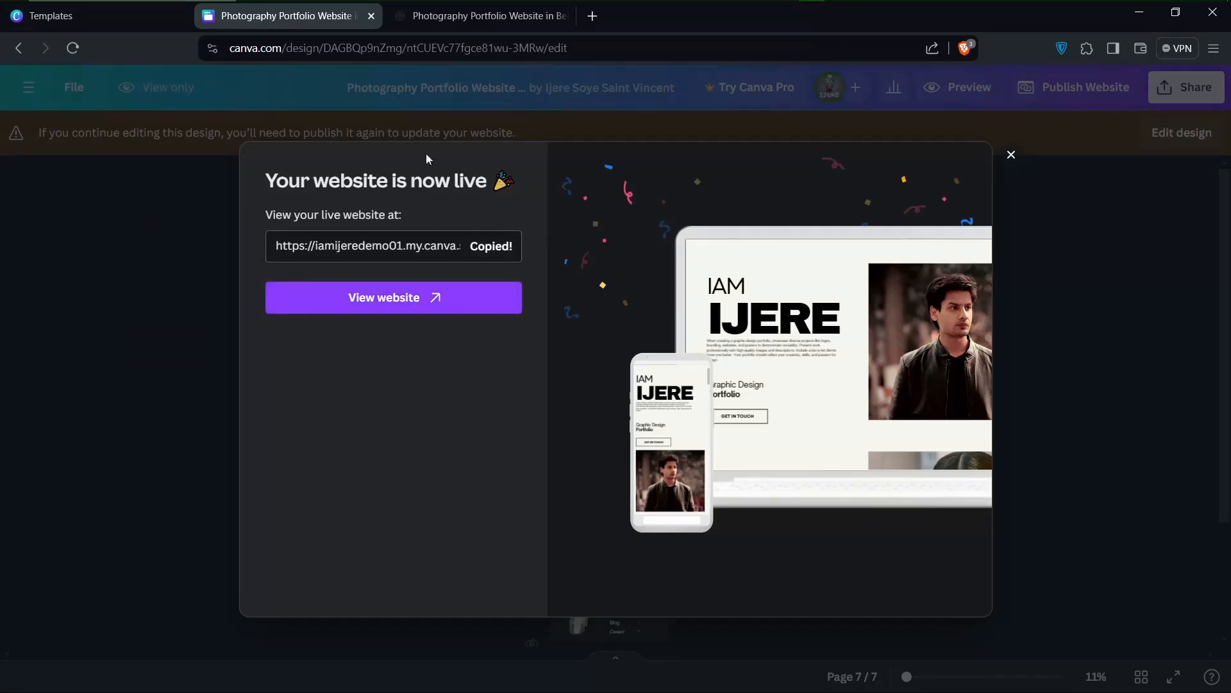
Examine the published website from the heading page down to the dark links page and back up
left_click(406, 14)
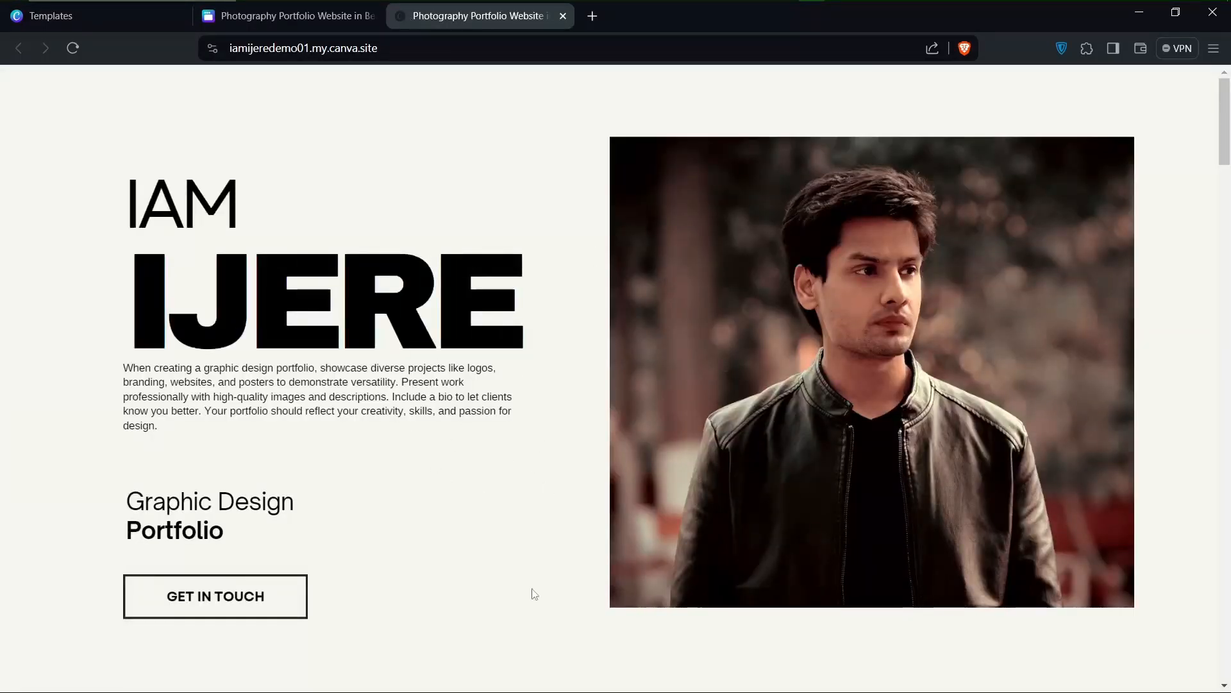
scroll(533, 593, "down", 1)
scroll(533, 593, "up", 1)
scroll(482, 449, "down", 10)
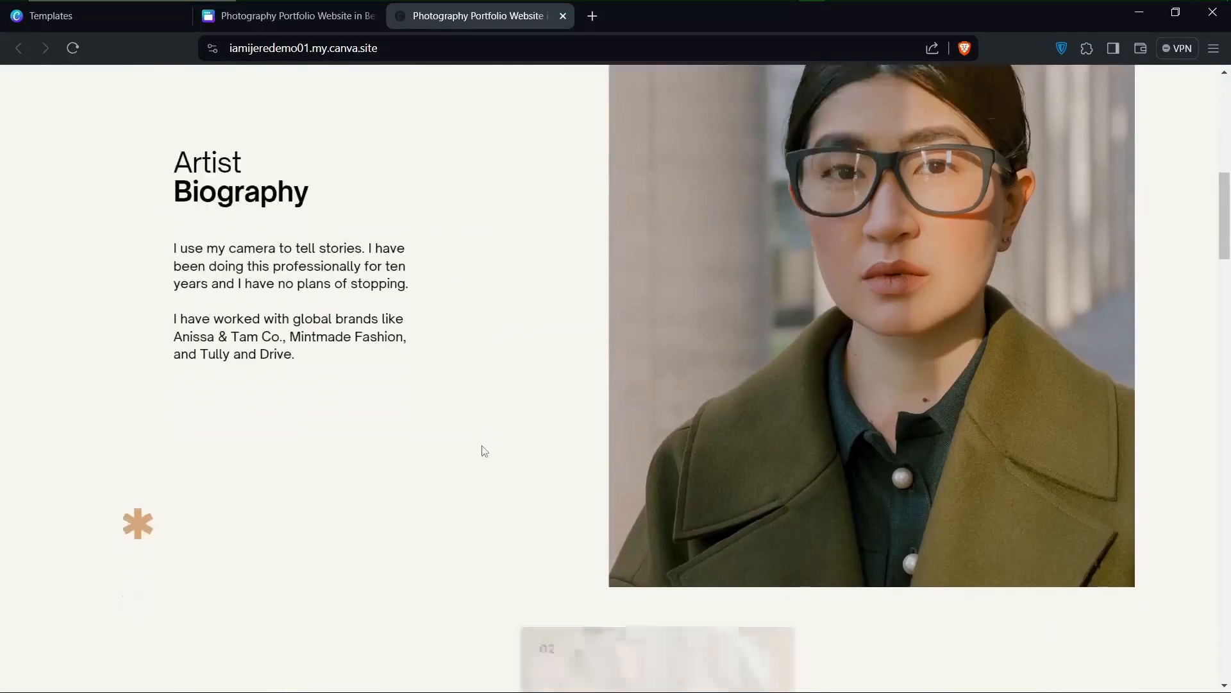
scroll(483, 449, "up", 3)
scroll(482, 449, "down", 7)
scroll(483, 449, "down", 8)
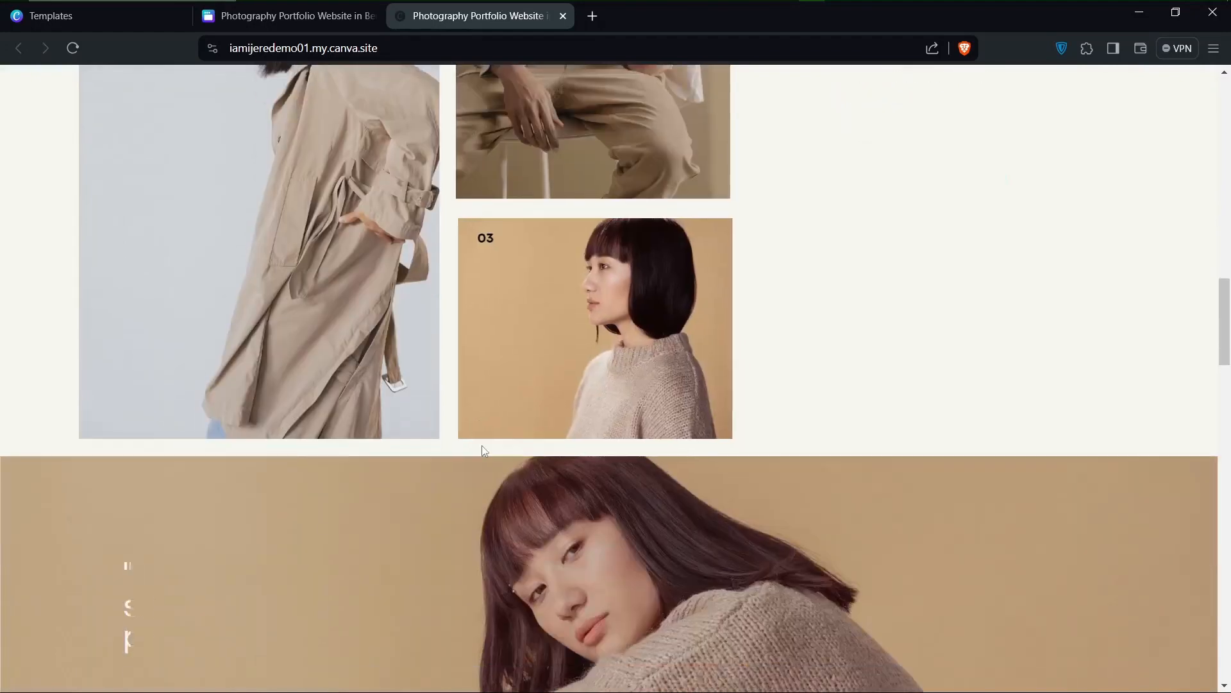
scroll(483, 449, "down", 7)
scroll(484, 451, "down", 6)
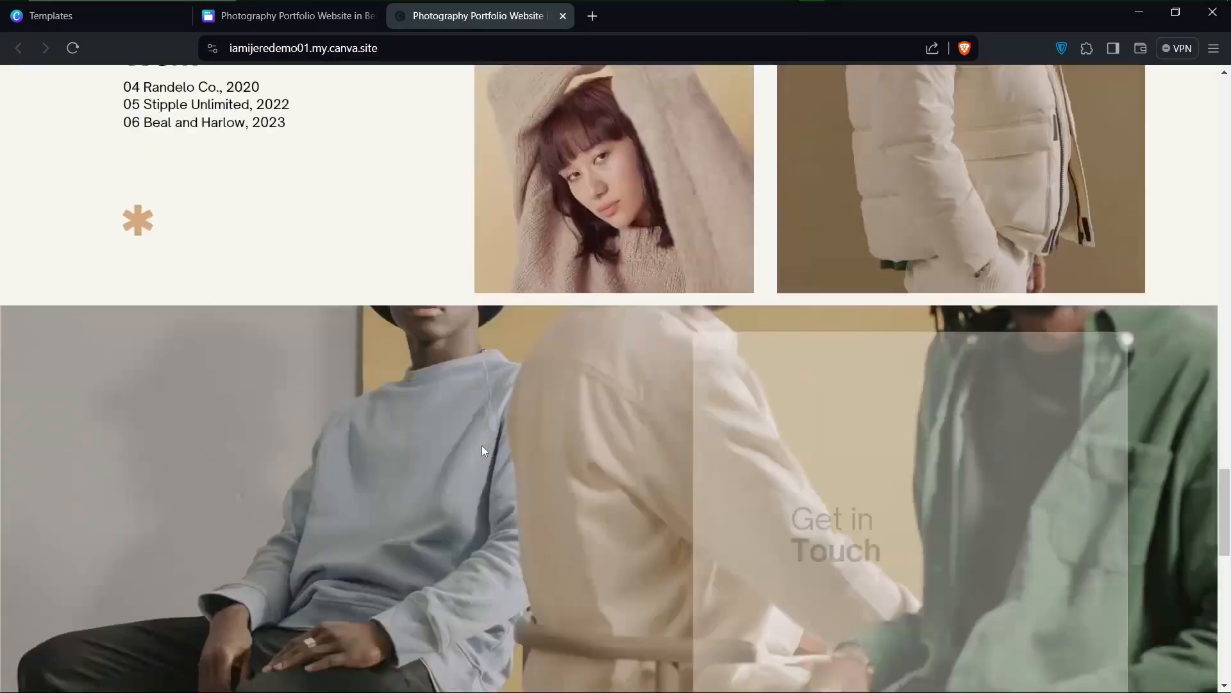
scroll(482, 451, "down", 10)
scroll(482, 450, "up", 5)
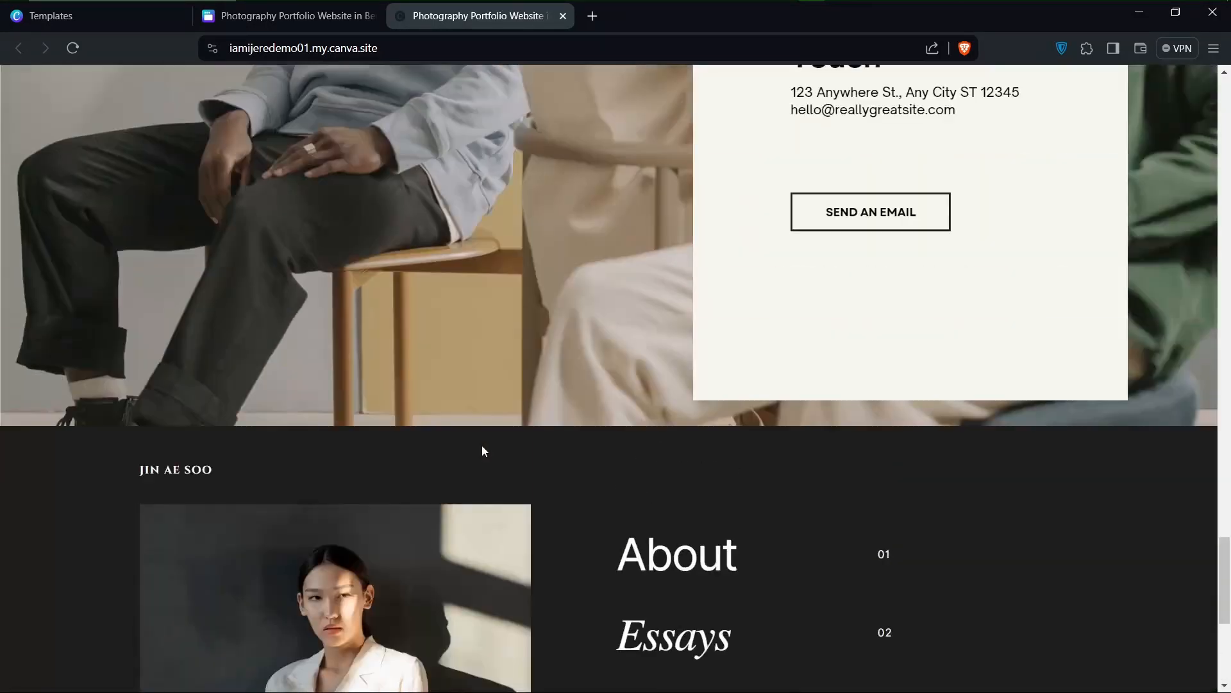
scroll(482, 451, "up", 20)
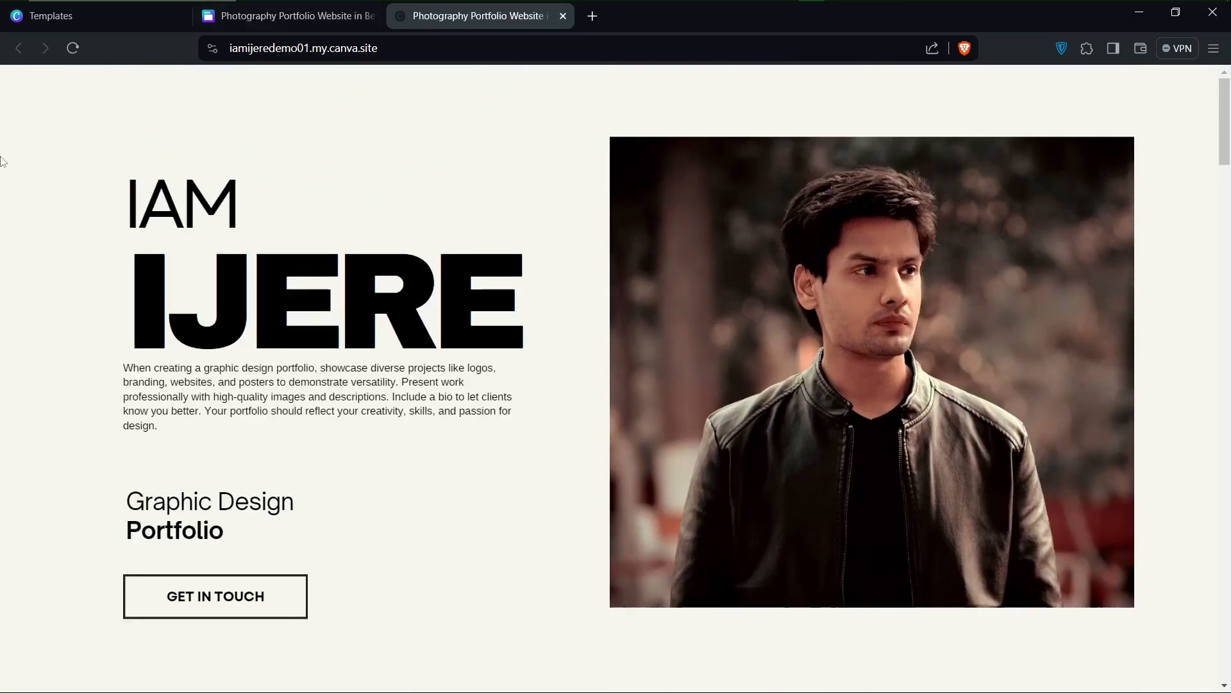
Close the photography template's preview on the templates page and browse the free "portfolio website designer" results
left_click(83, 25)
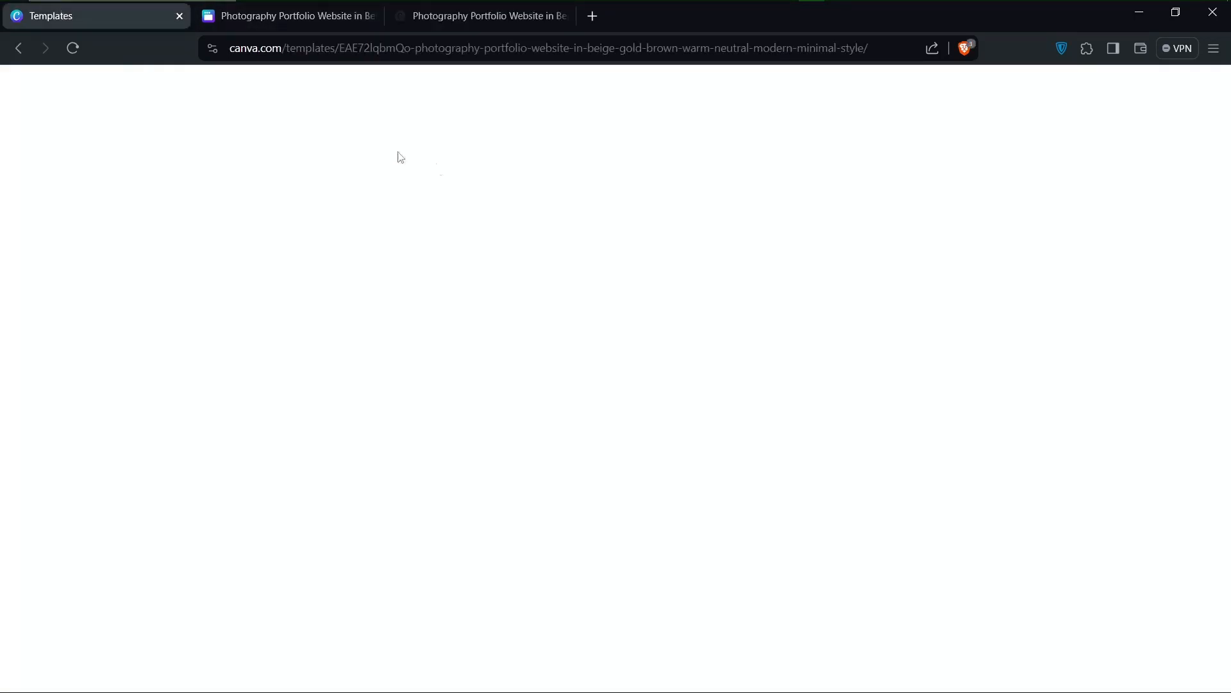
scroll(487, 398, "down", 1)
scroll(510, 499, "up", 1)
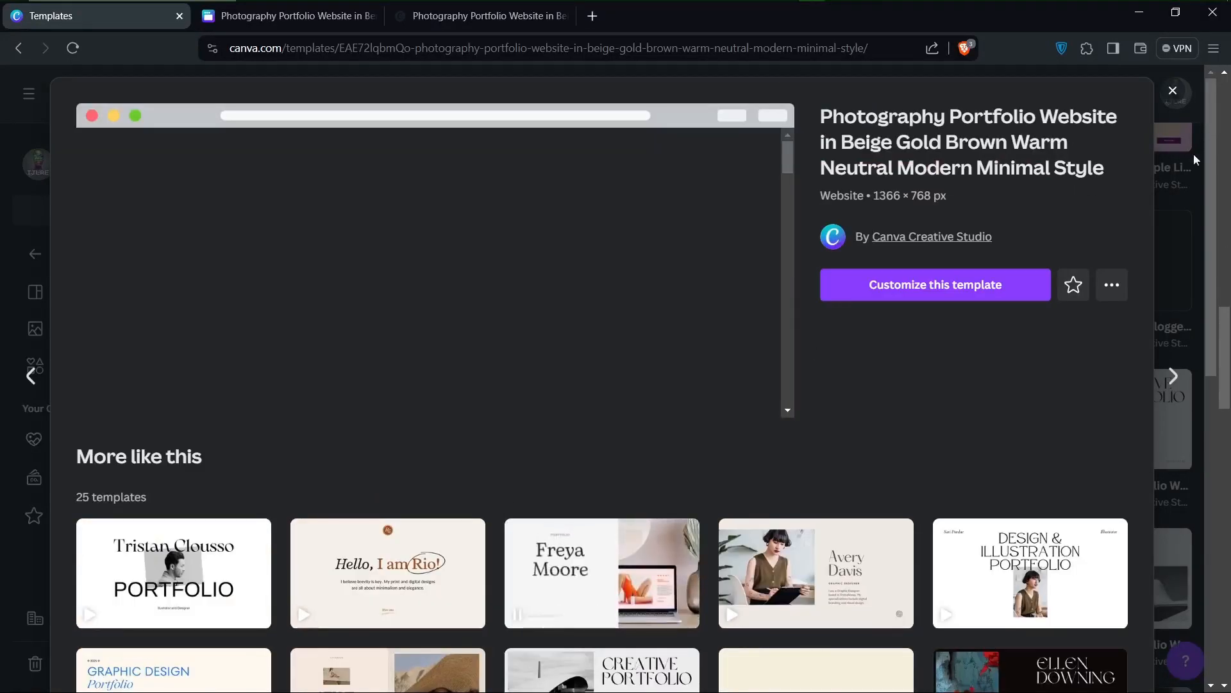
left_click(1172, 91)
scroll(652, 423, "down", 10)
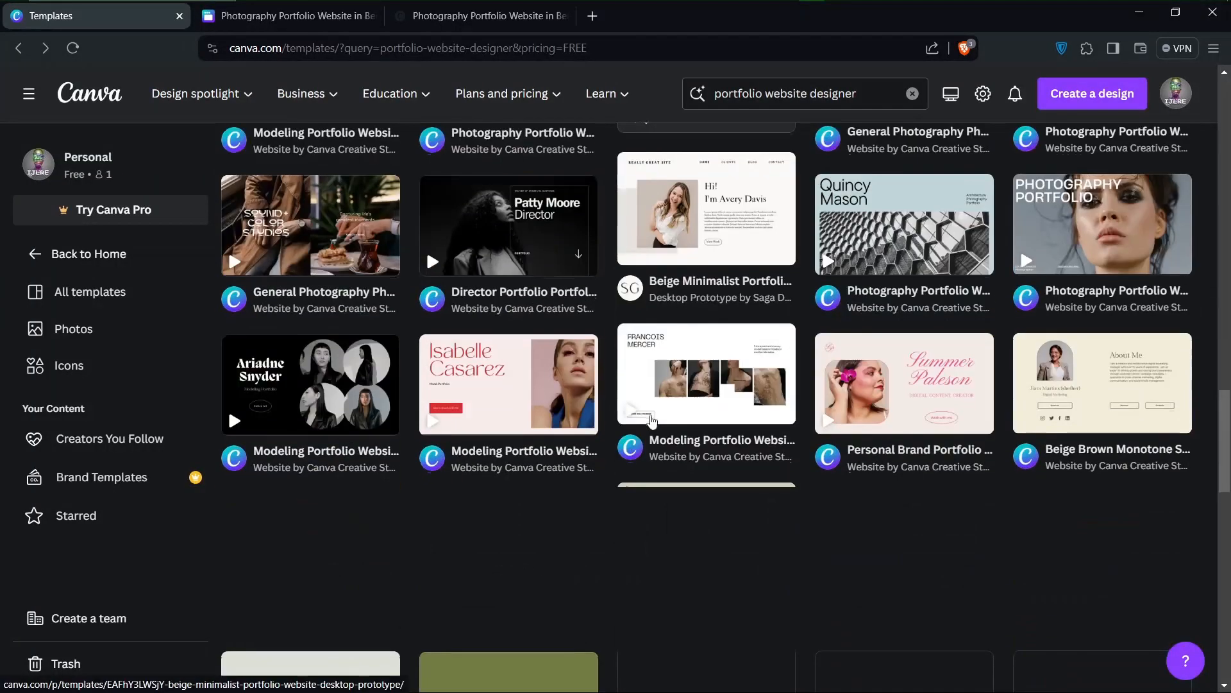
scroll(652, 423, "up", 2)
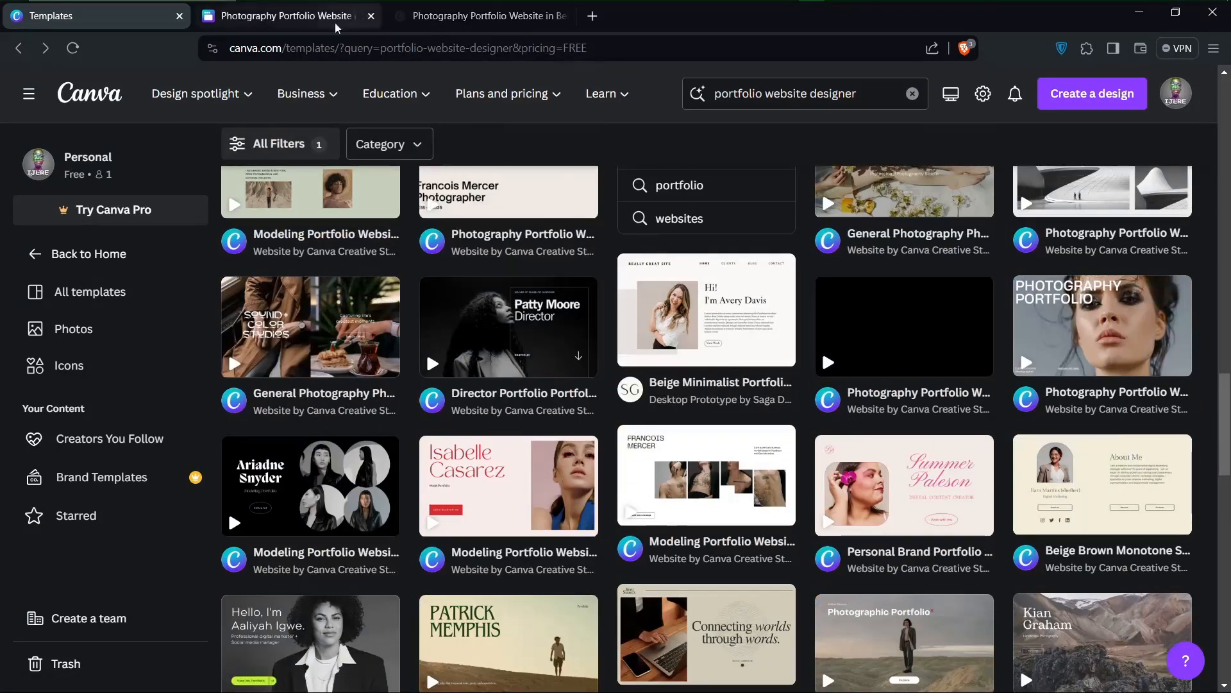
Return to the live portfolio website by way of the design and check its web address
left_click(301, 18)
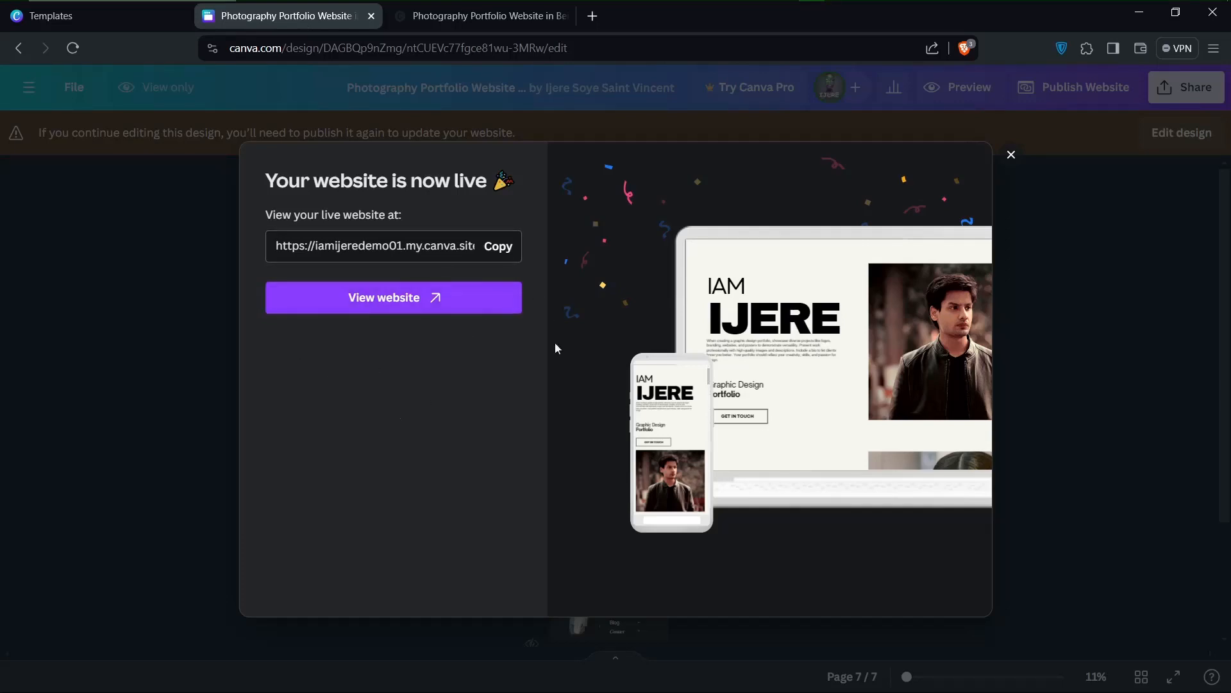
left_click(481, 20)
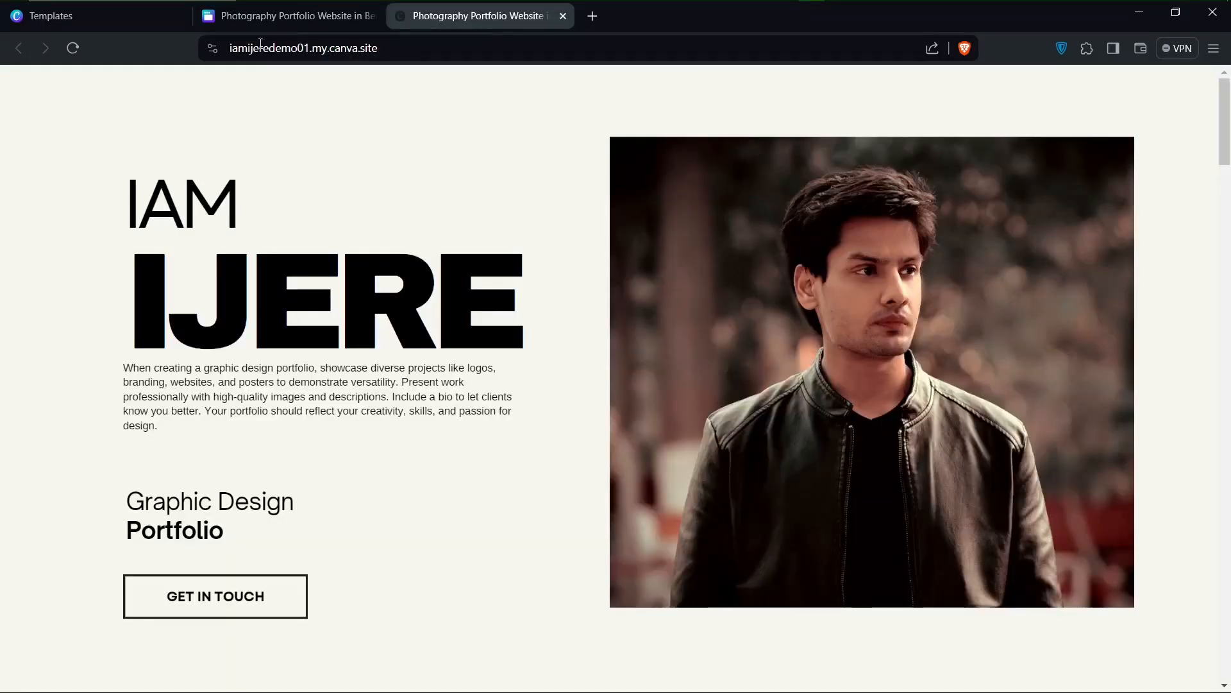
left_click(465, 46)
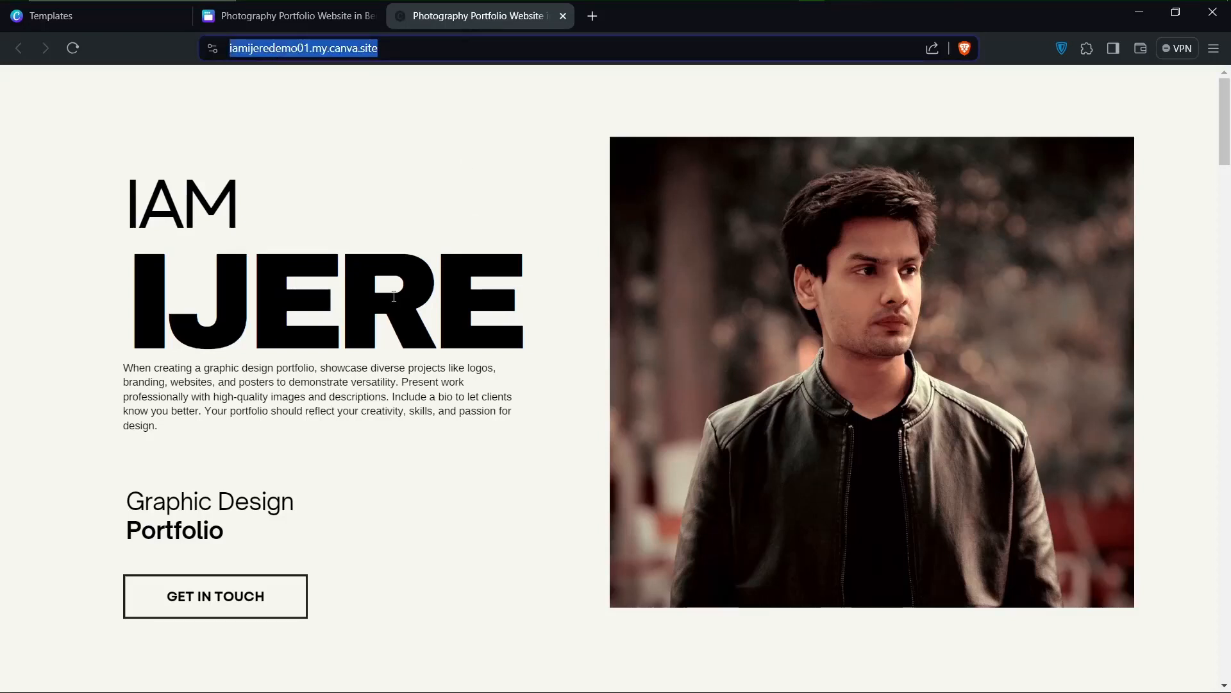
left_click(420, 390)
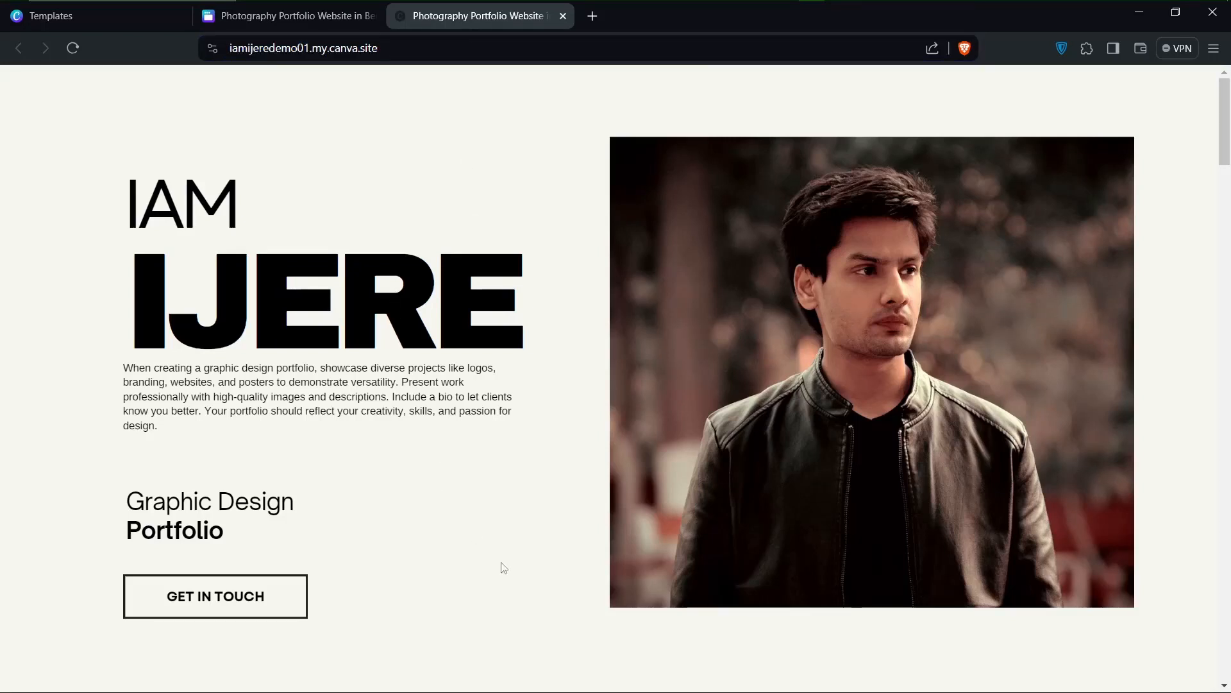